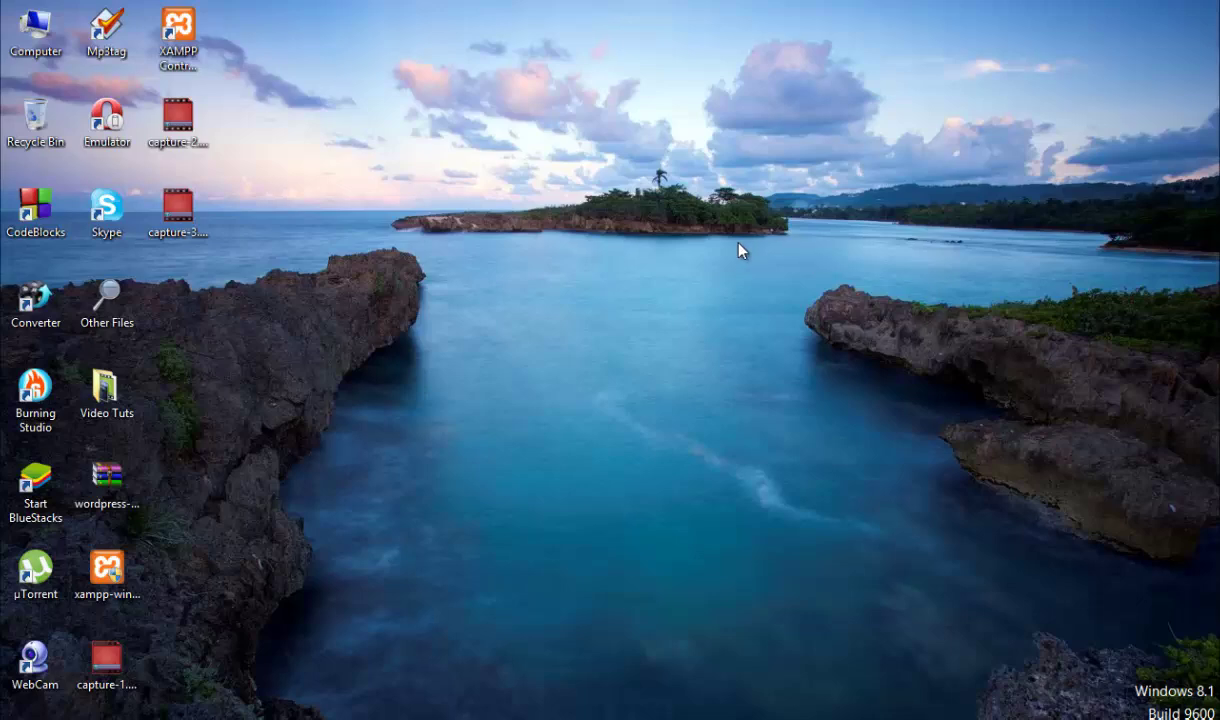
- Launch the XAMPP Control Panel from the desktop, start the Apache and MySql modules, and minimize it
{"action": "right_click", "coordinate": [531, 240]}
{"action": "left_click", "coordinate": [582, 296]}
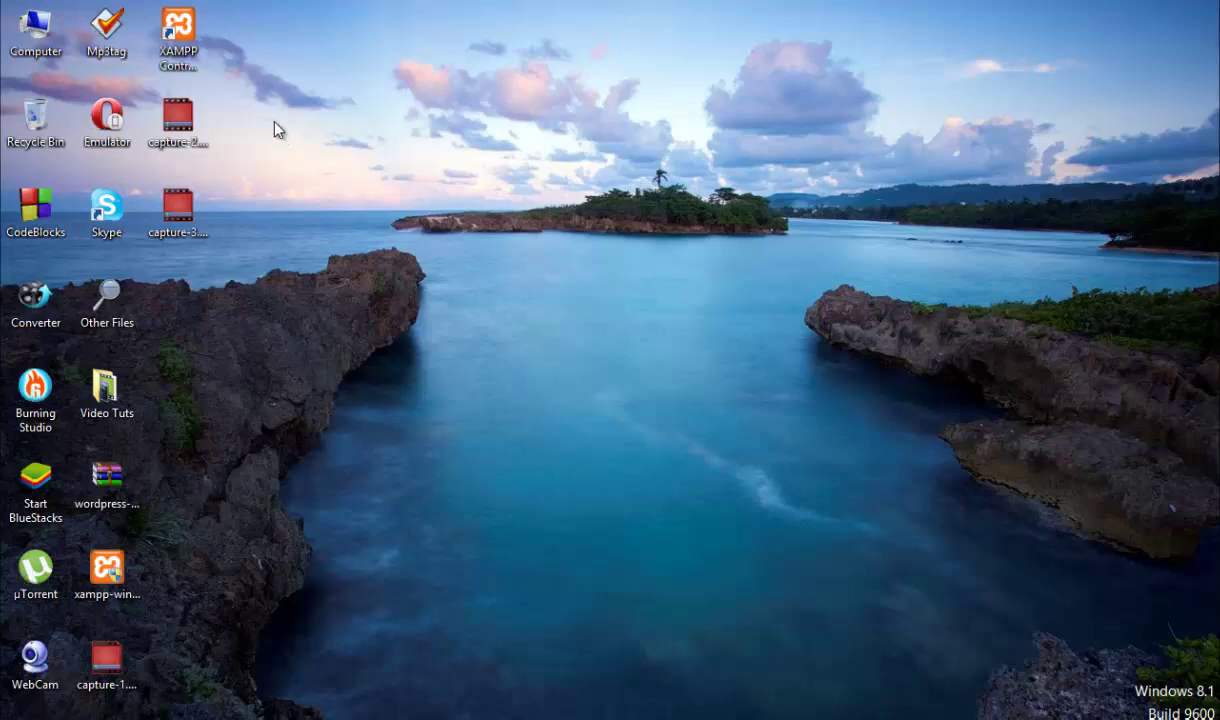
{"action": "double_click", "coordinate": [181, 52]}
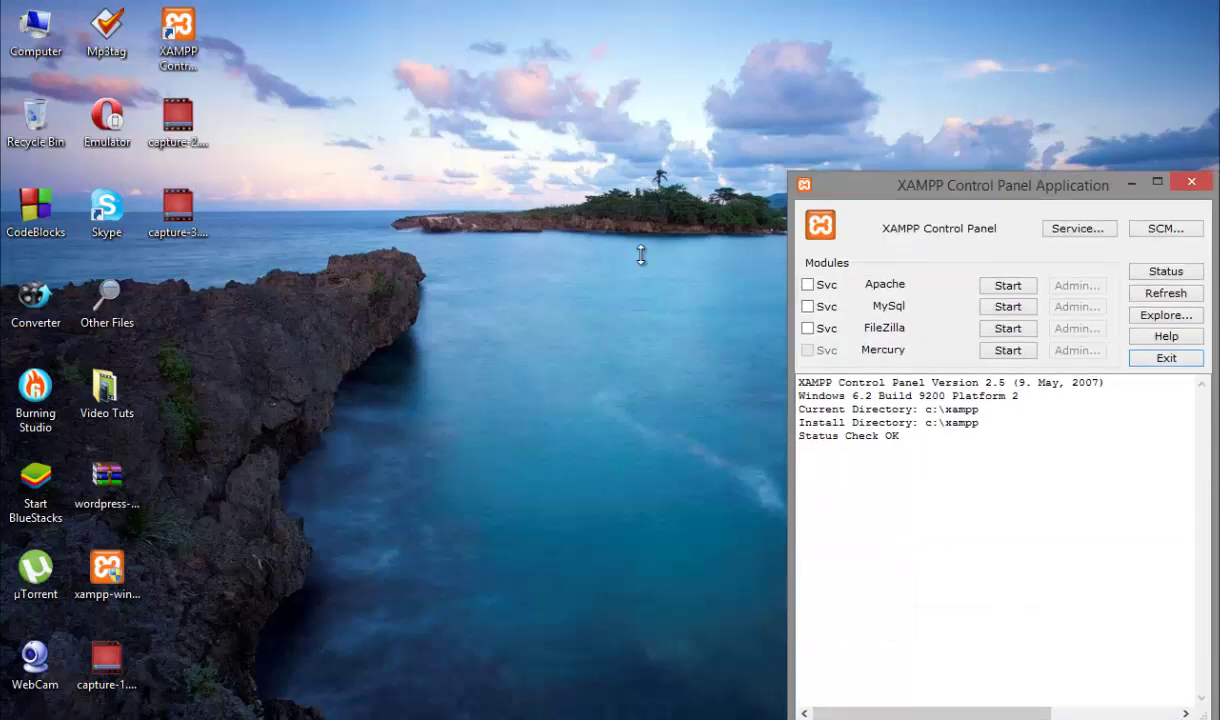
{"action": "left_click", "coordinate": [1006, 451]}
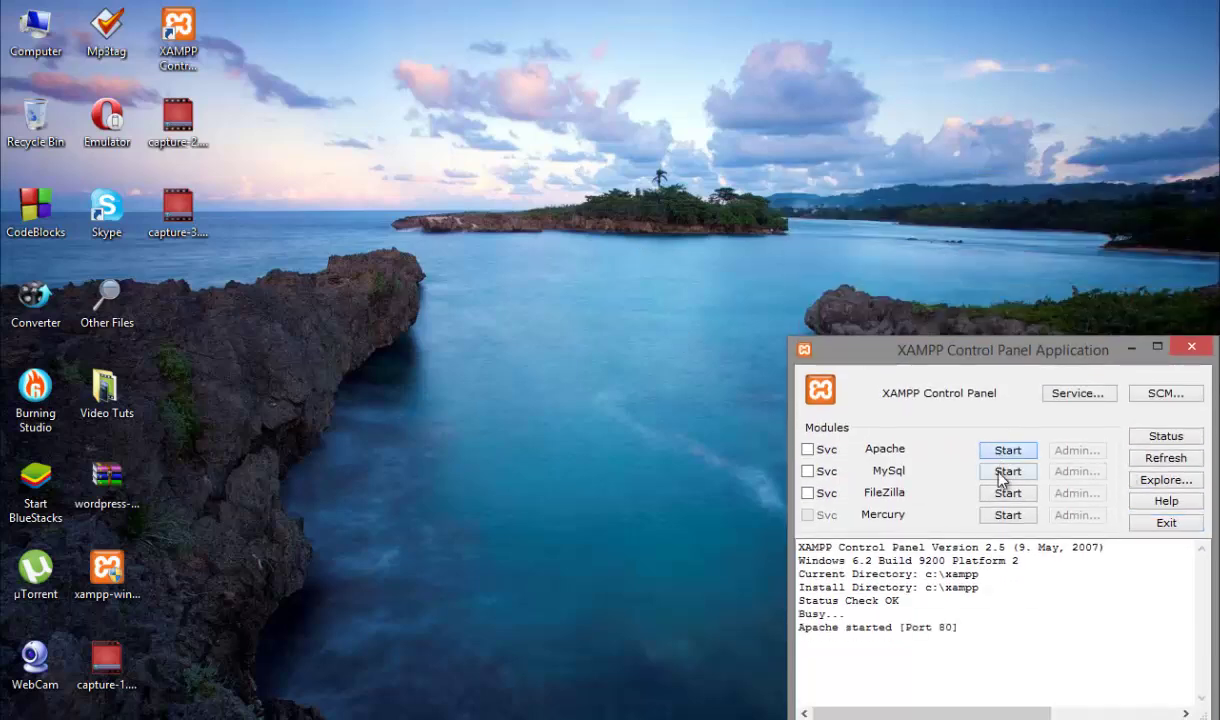
{"action": "left_click", "coordinate": [1003, 475]}
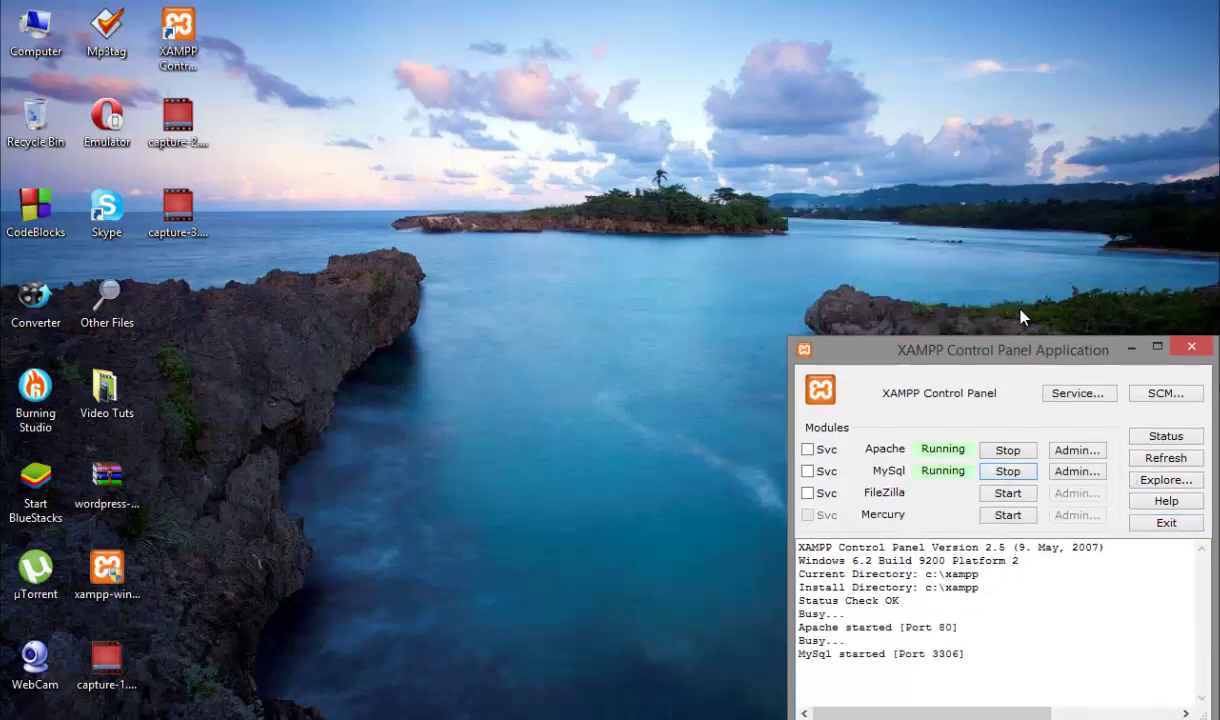
{"action": "left_click", "coordinate": [1131, 347]}
- Switch to the Chrome browser and load the local site at localhost/wordpress/
{"action": "right_click", "coordinate": [460, 262]}
{"action": "left_click", "coordinate": [512, 319]}
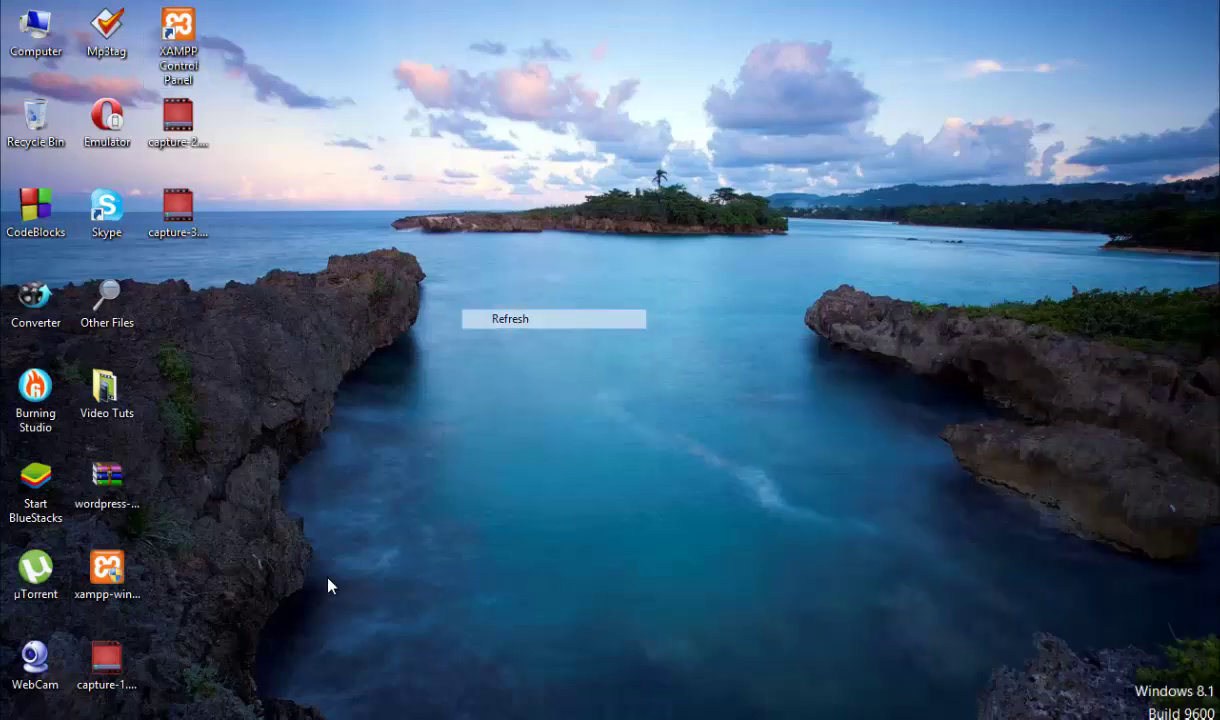
{"action": "left_click", "coordinate": [400, 718]}
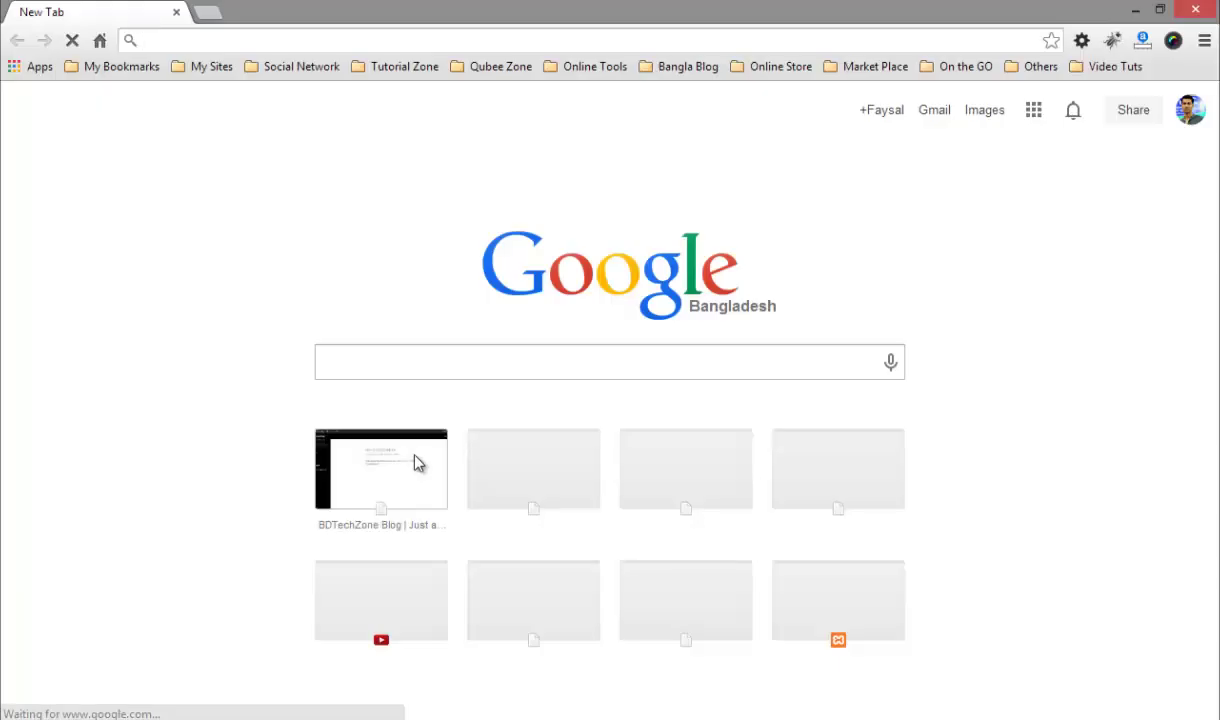
{"action": "type", "text": "localhost/wordpress/"}
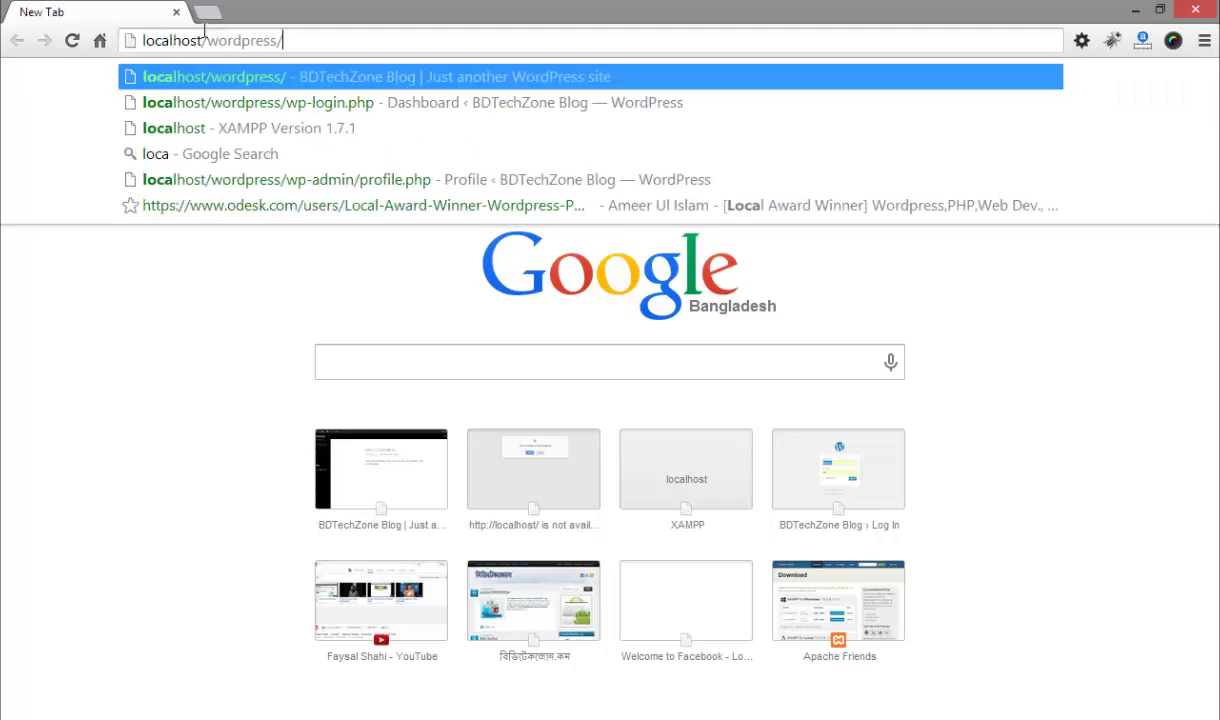
{"action": "key", "text": "Return"}
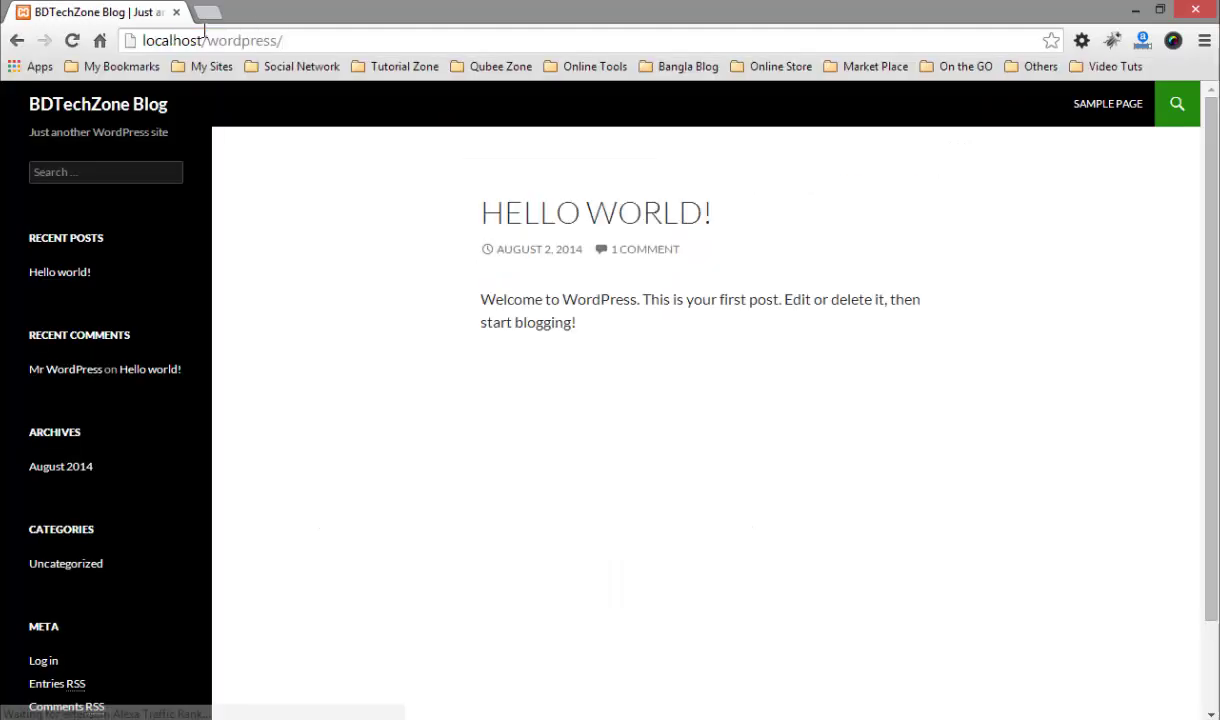
- Load localhost/wordpress/wp-admin in a new tab placed first and log in with the prefilled credentials
{"action": "left_click", "coordinate": [207, 12]}
{"action": "left_click_drag", "start_coordinate": [260, 11], "coordinate": [95, 11]}
{"action": "type", "text": "localhost/wordpress/"}
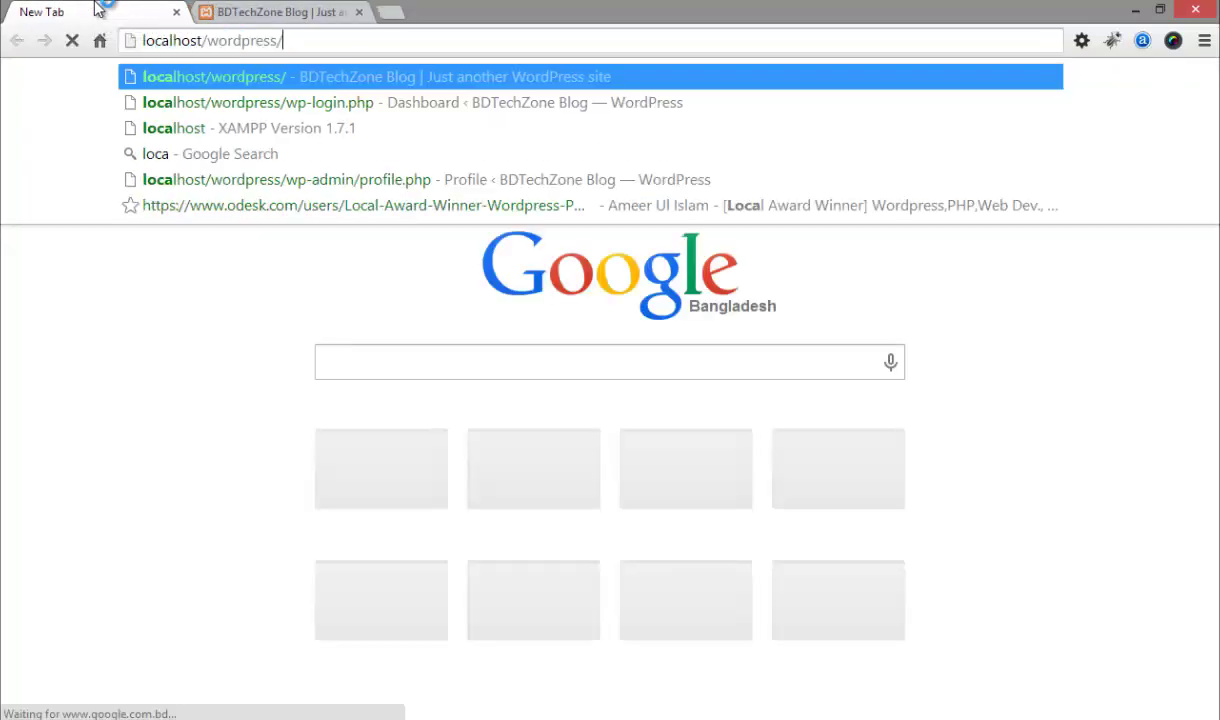
{"action": "type", "text": "wp-admin"}
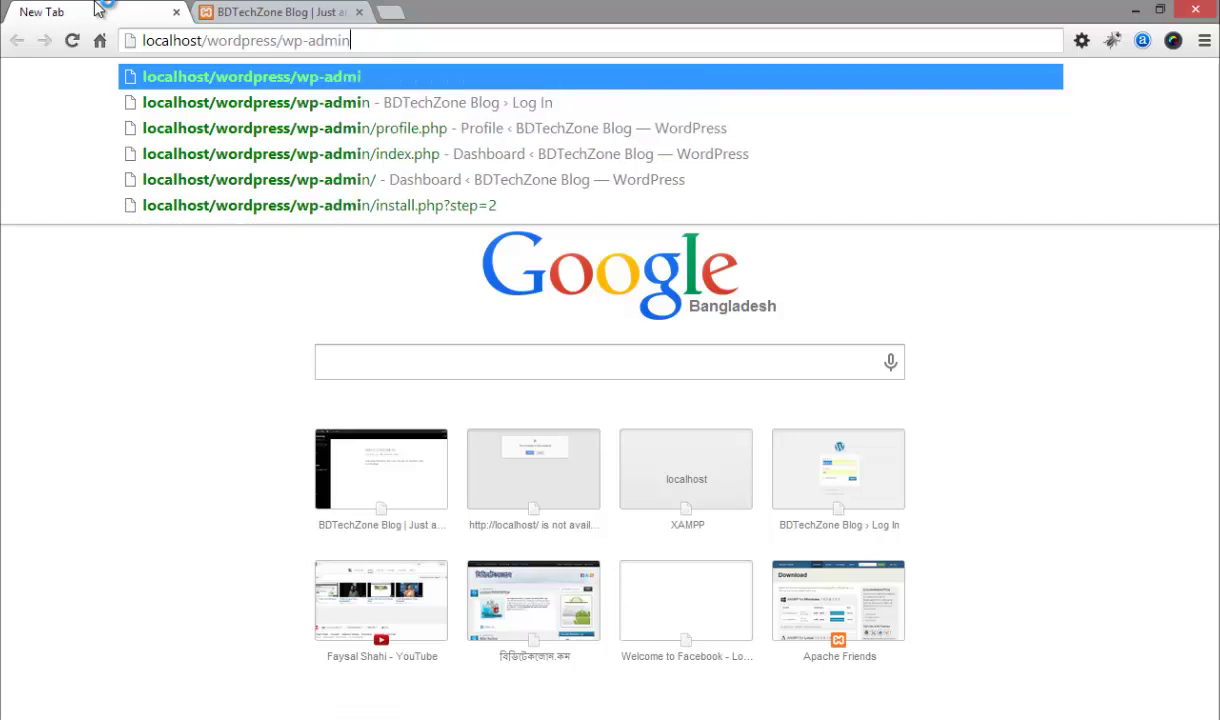
{"action": "key", "text": "Return"}
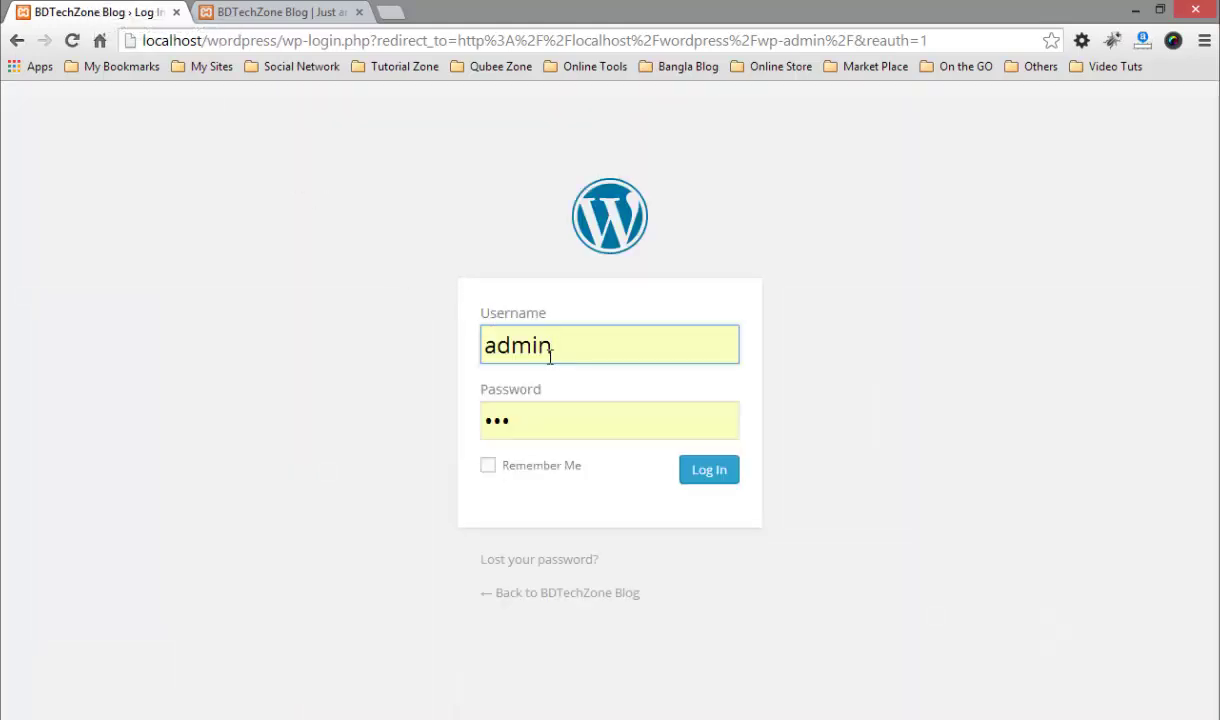
{"action": "left_click", "coordinate": [722, 484]}
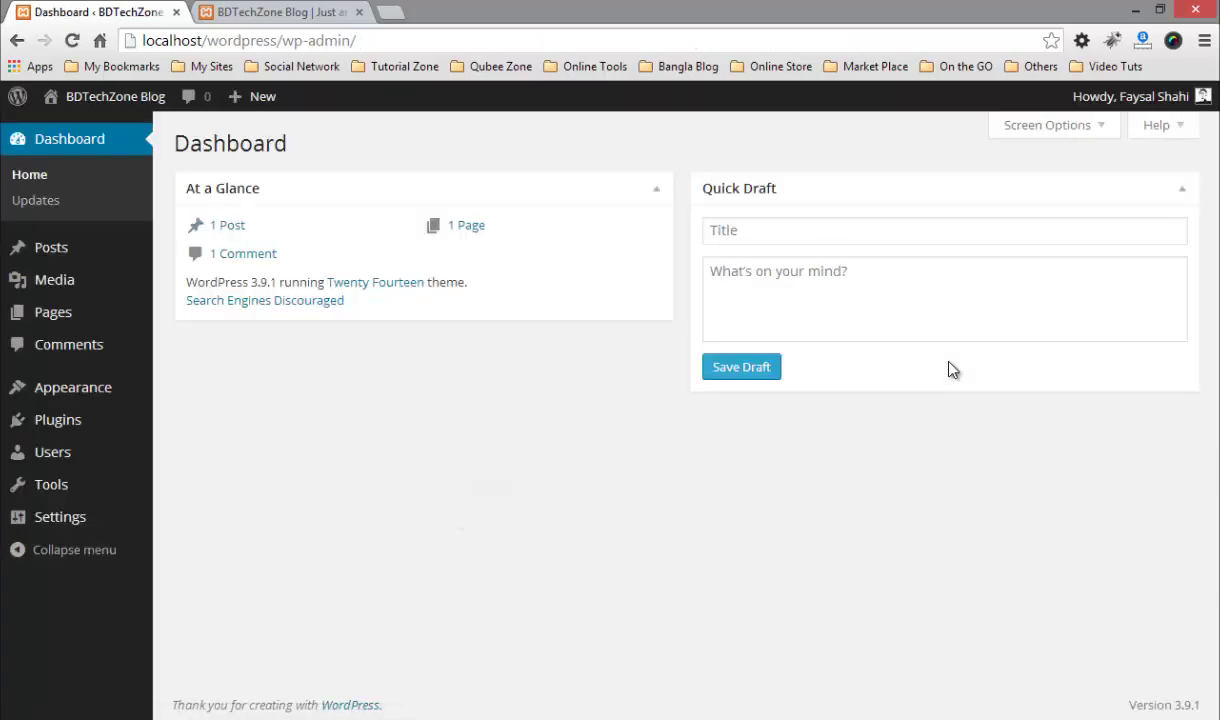
- Show the list of all posts, select the "Hello world!" post and view the available bulk actions
{"action": "left_click", "coordinate": [52, 258]}
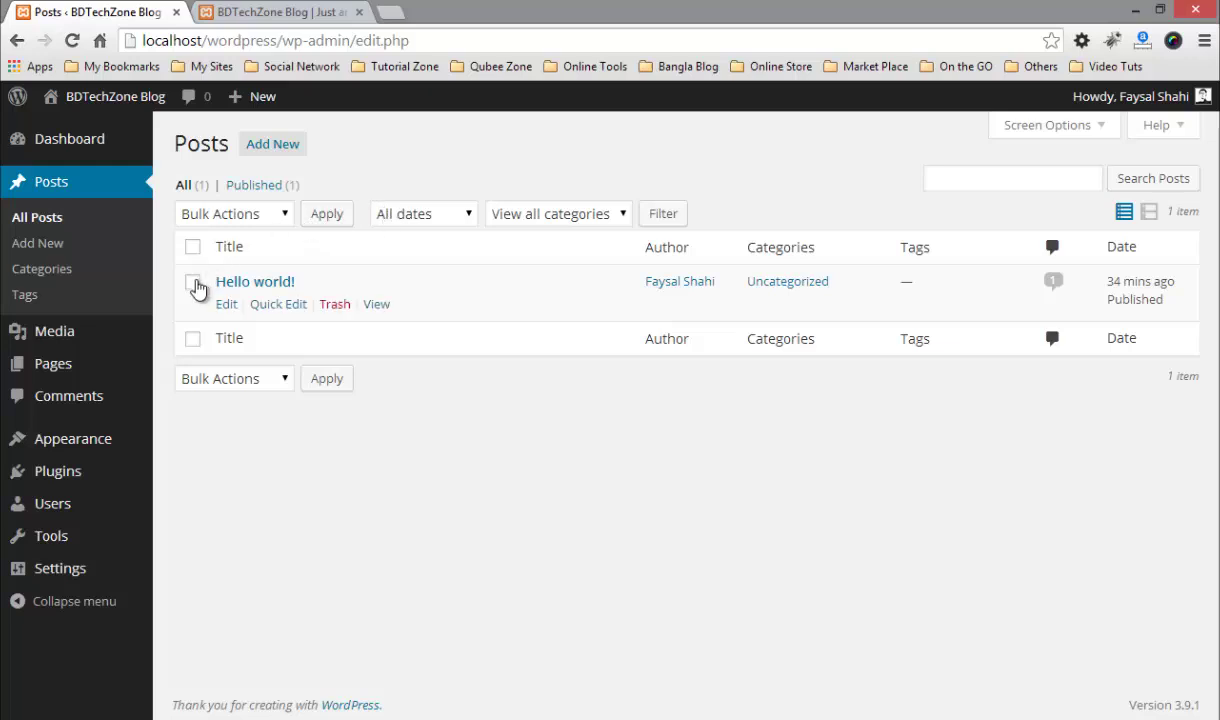
{"action": "left_click", "coordinate": [194, 284]}
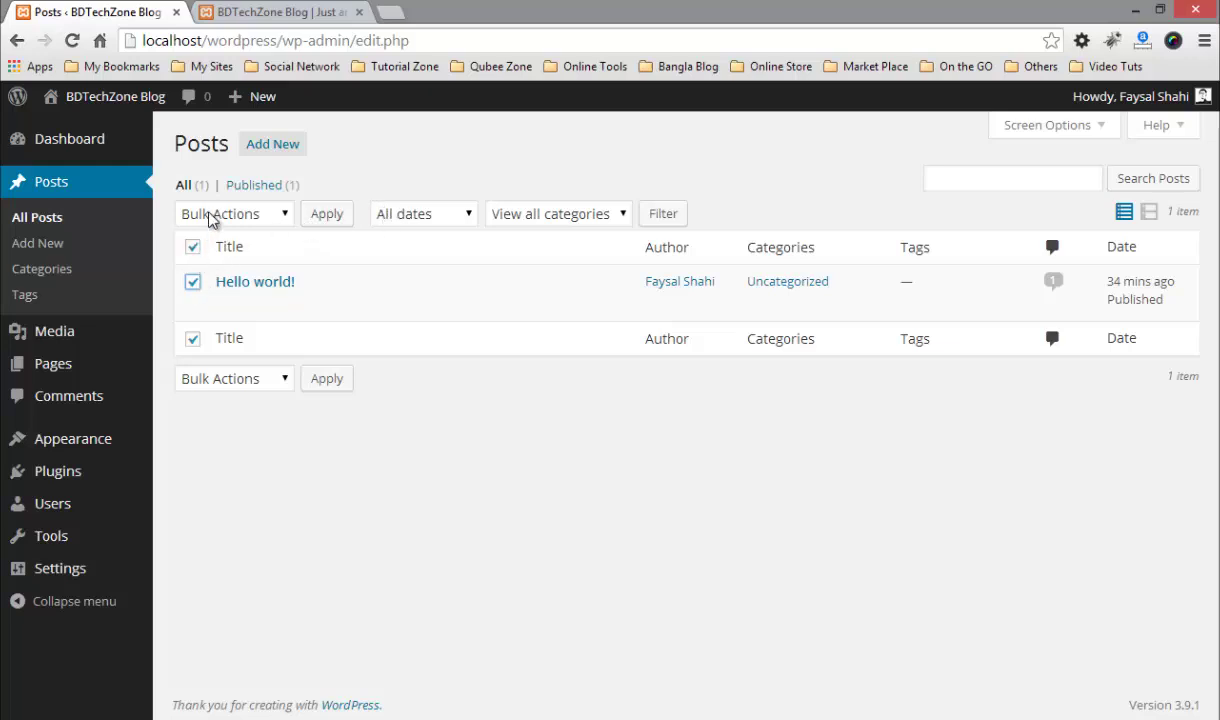
{"action": "left_click", "coordinate": [212, 216]}
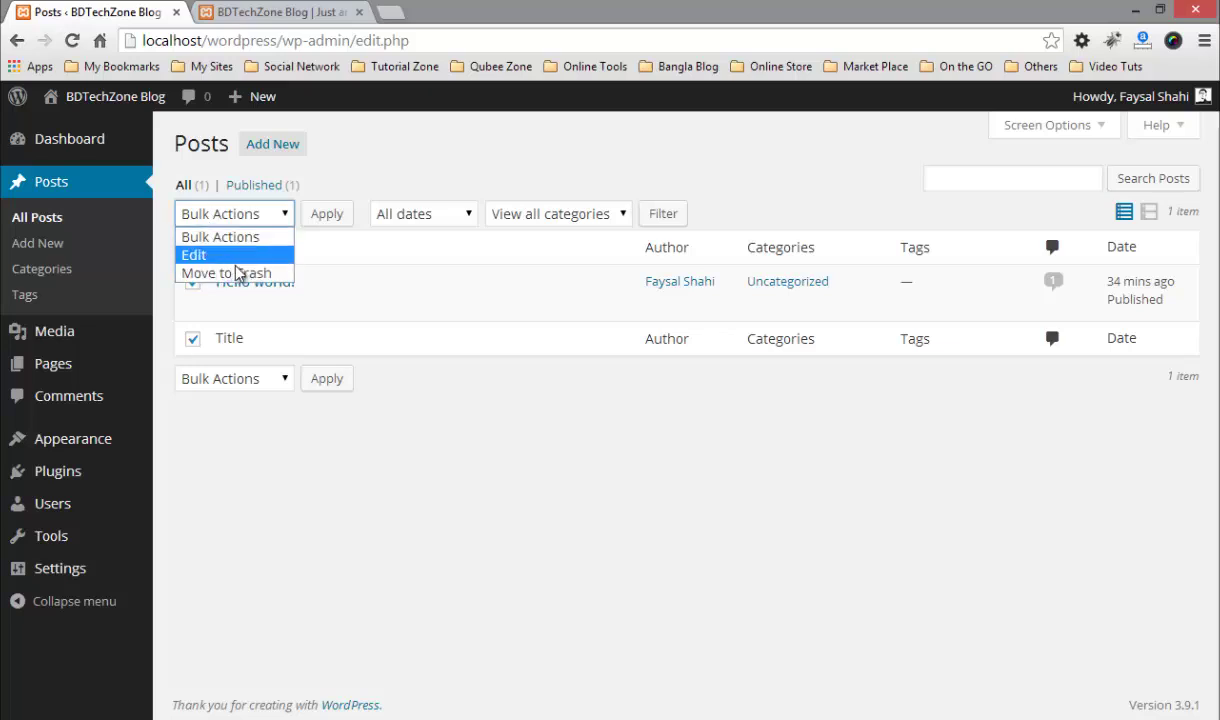
{"action": "left_click", "coordinate": [420, 143]}
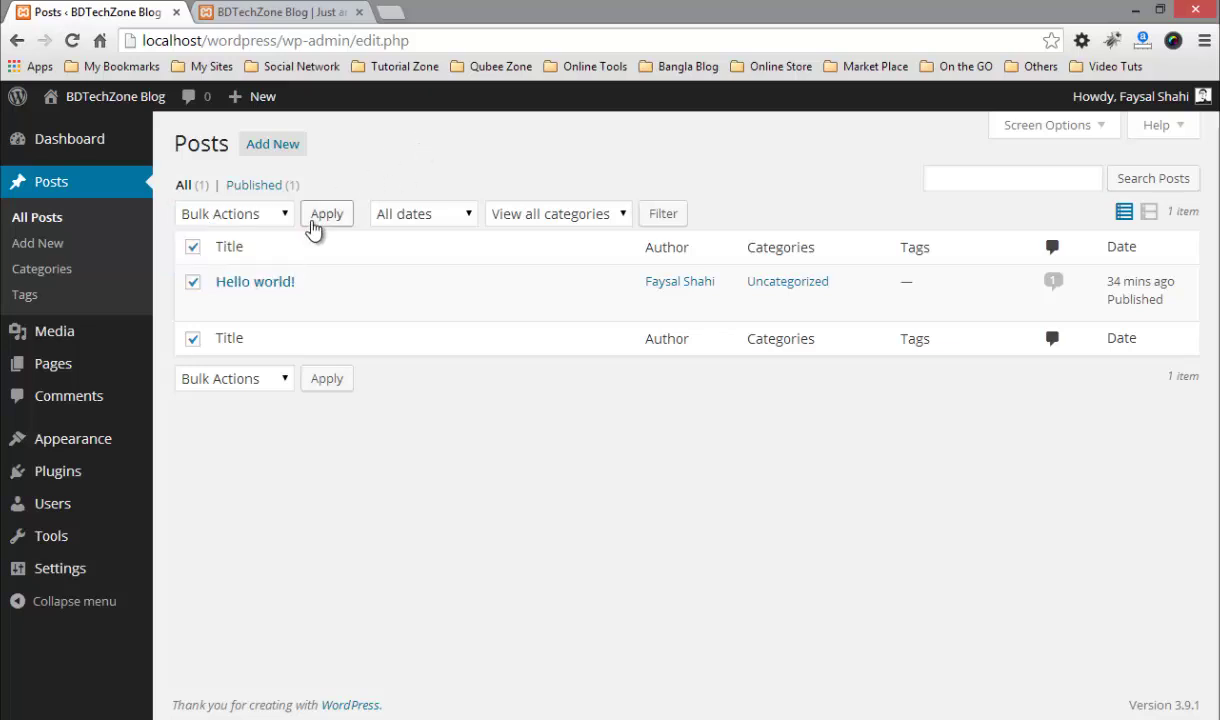
- Examine the date filter, category filter and search field of the posts list without applying any of them
{"action": "left_click", "coordinate": [426, 217]}
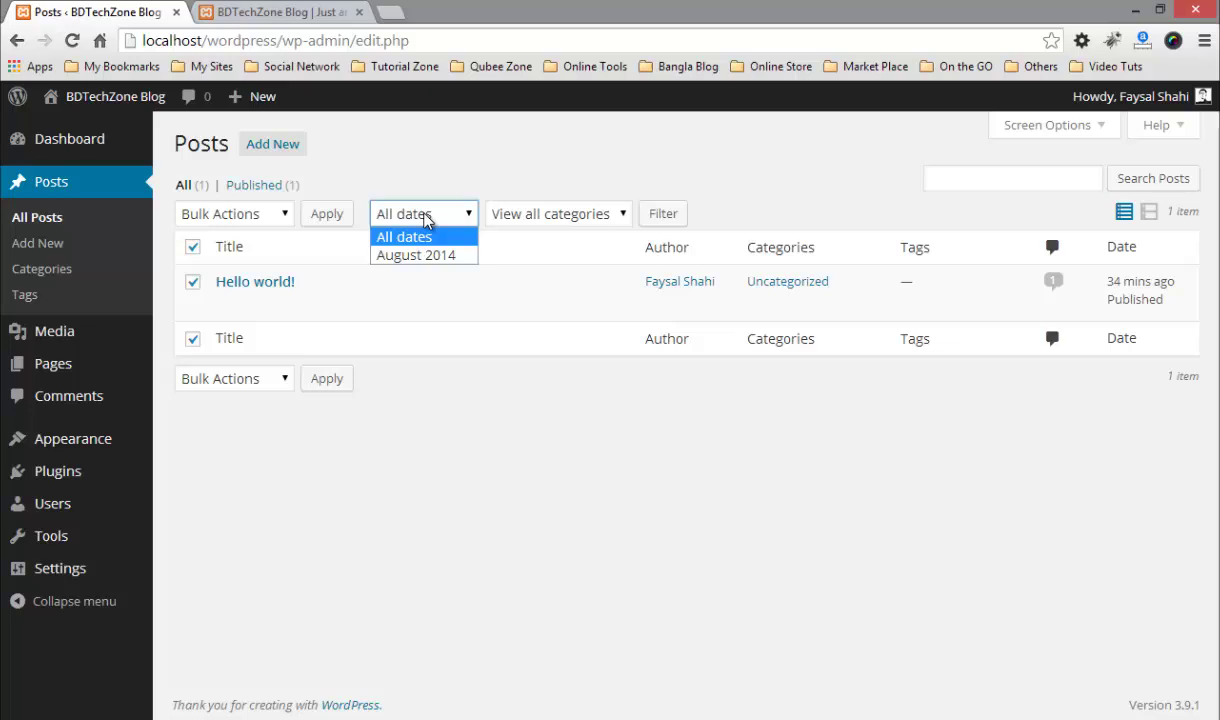
{"action": "left_click", "coordinate": [426, 219]}
{"action": "left_click", "coordinate": [508, 216]}
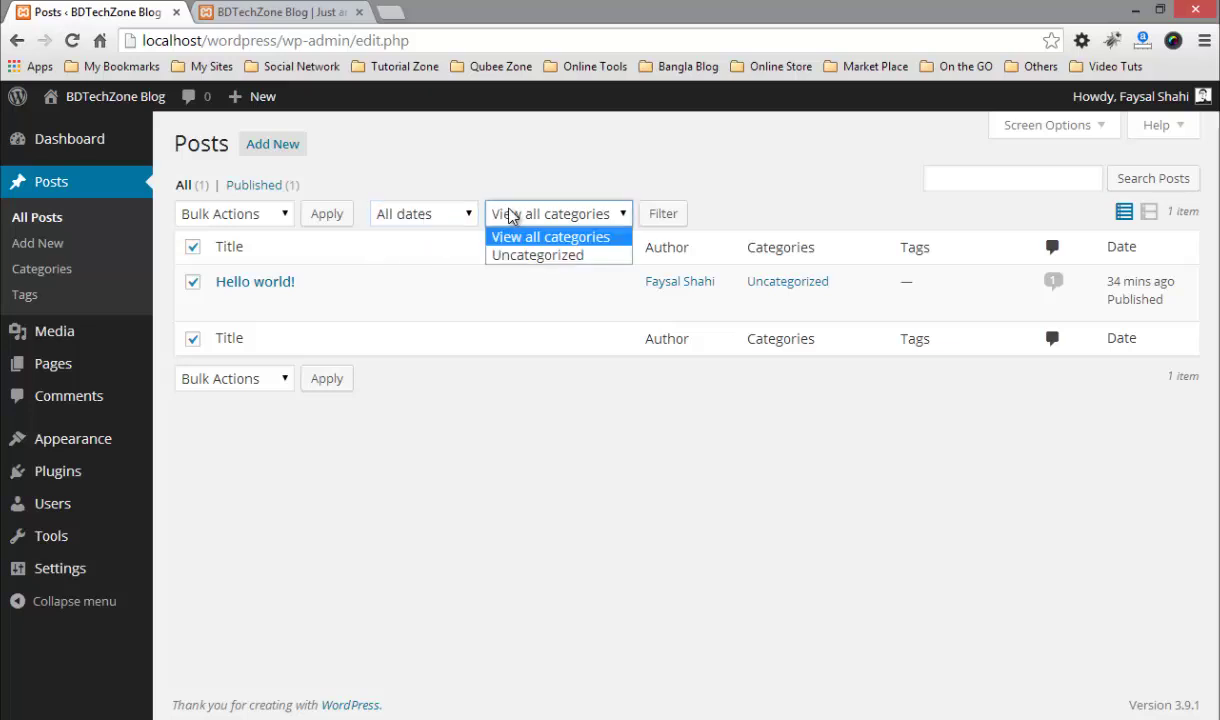
{"action": "left_click", "coordinate": [508, 216]}
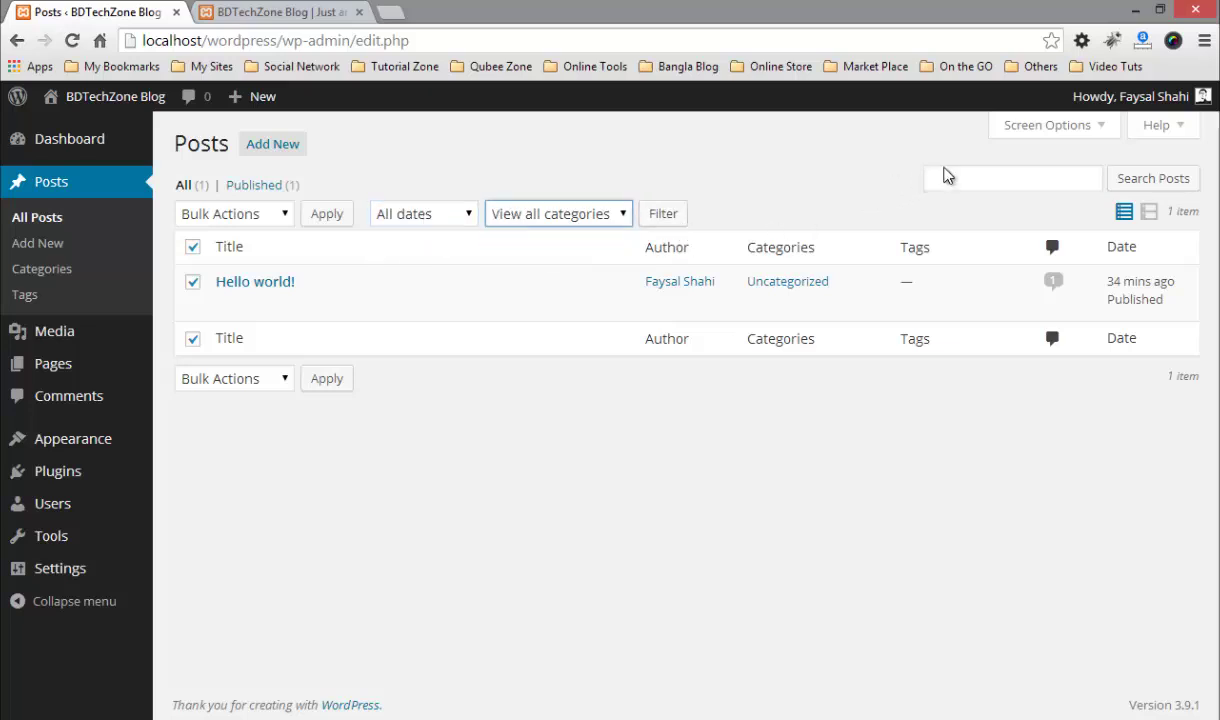
{"action": "left_click", "coordinate": [983, 181]}
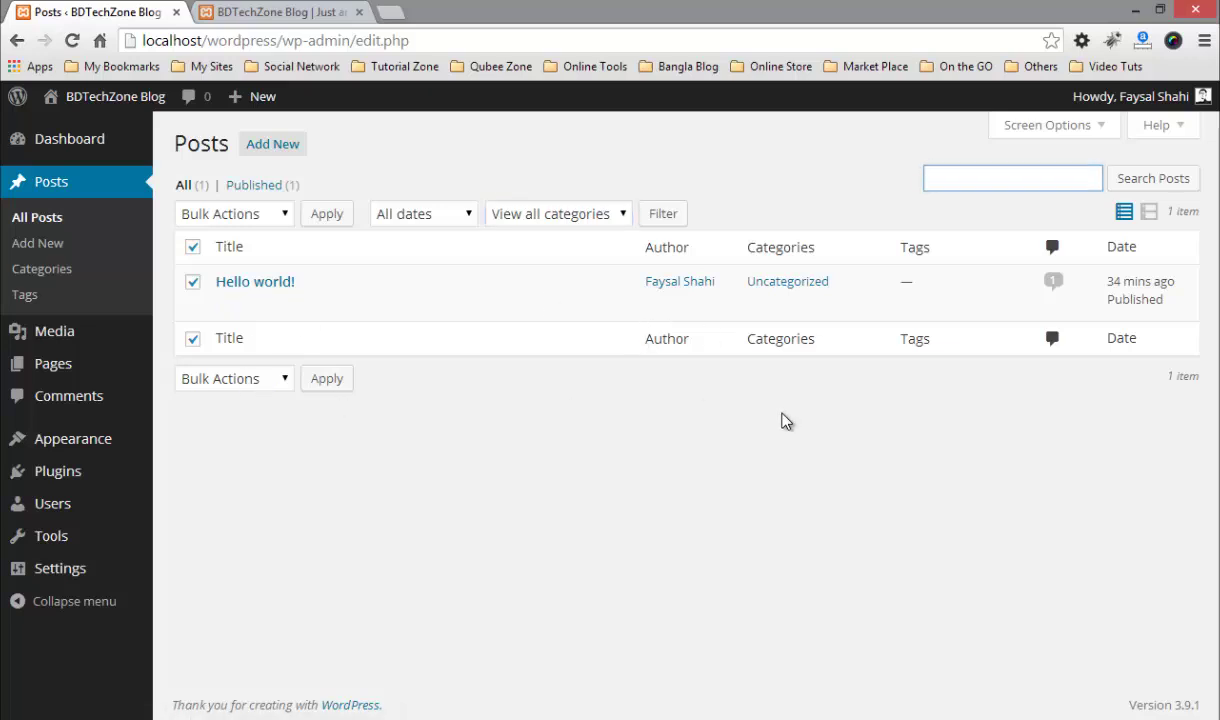
{"action": "left_click", "coordinate": [785, 420]}
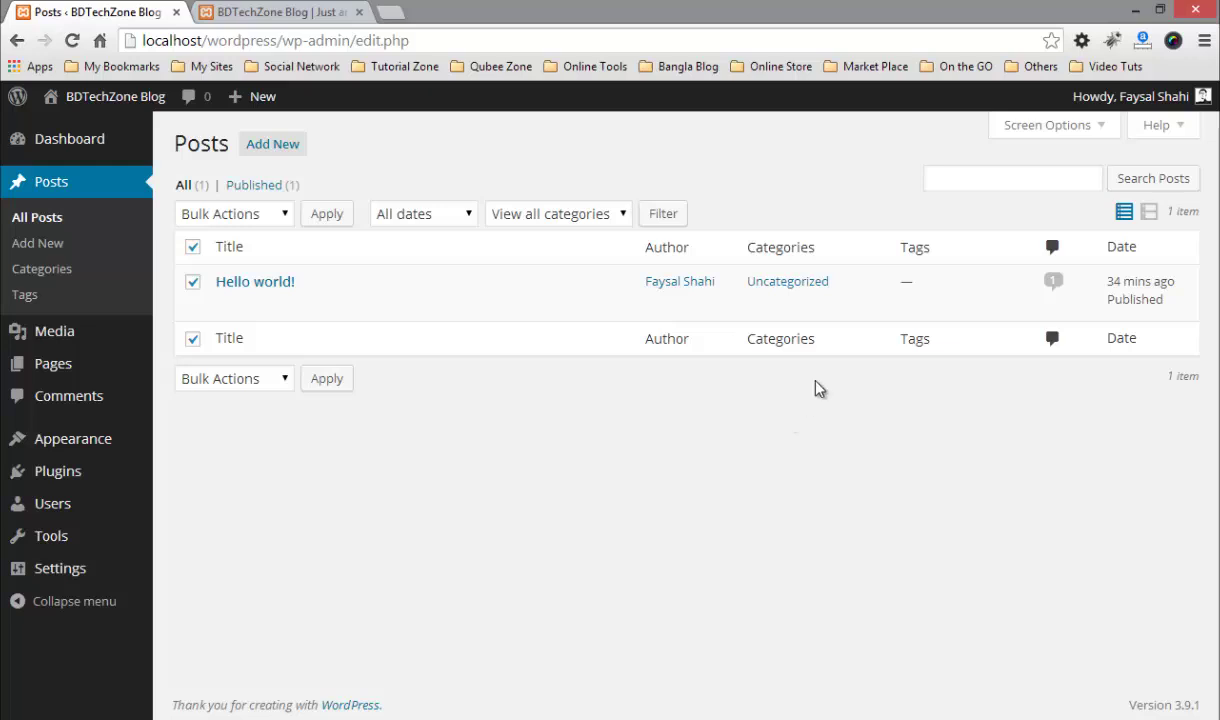
{"action": "left_click", "coordinate": [967, 177]}
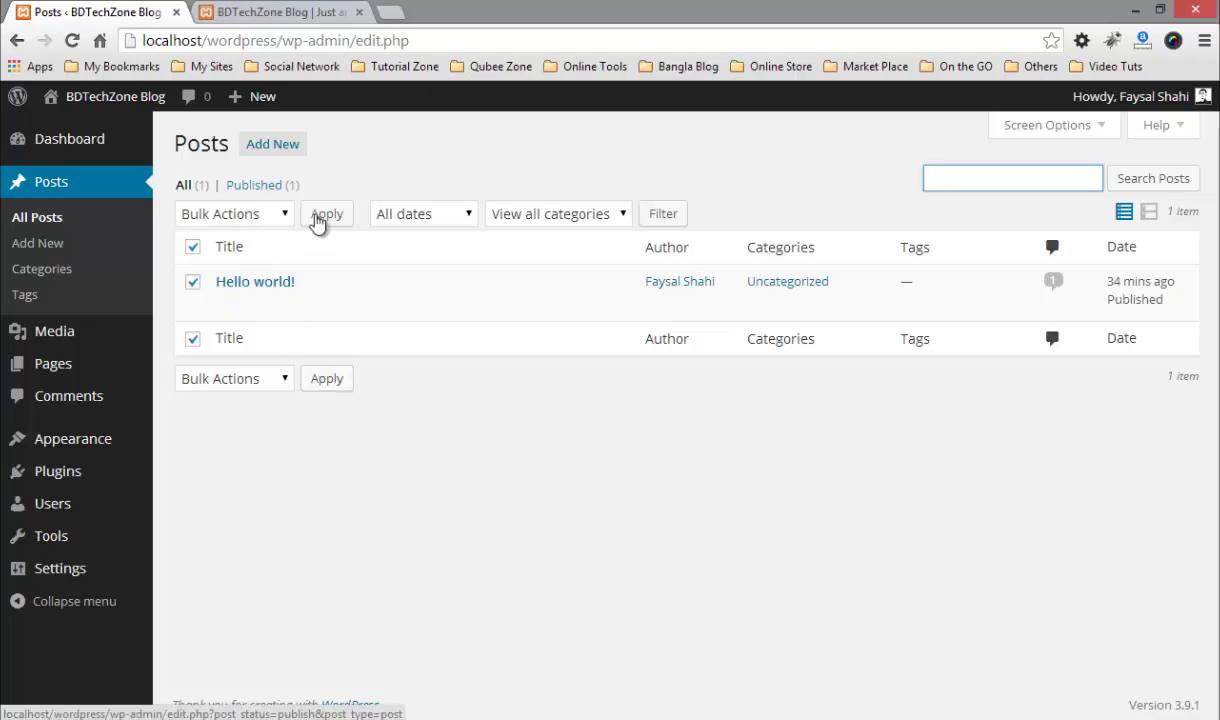
{"action": "left_click", "coordinate": [428, 216]}
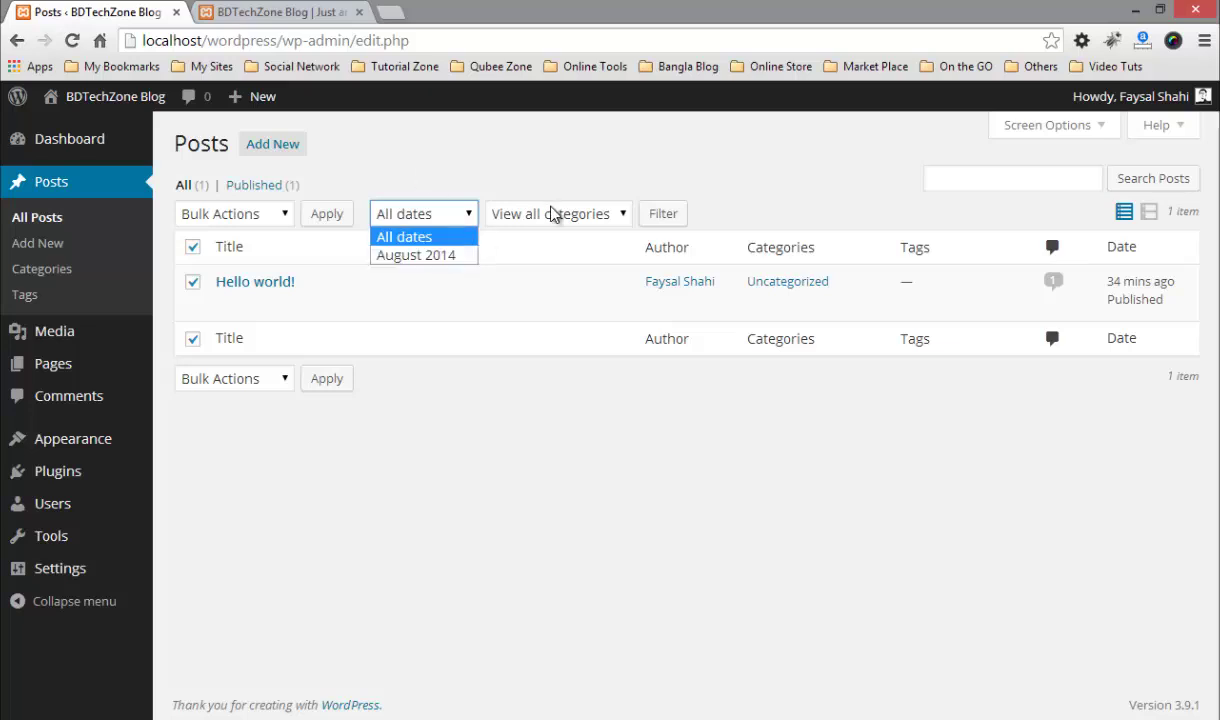
{"action": "left_click", "coordinate": [510, 190]}
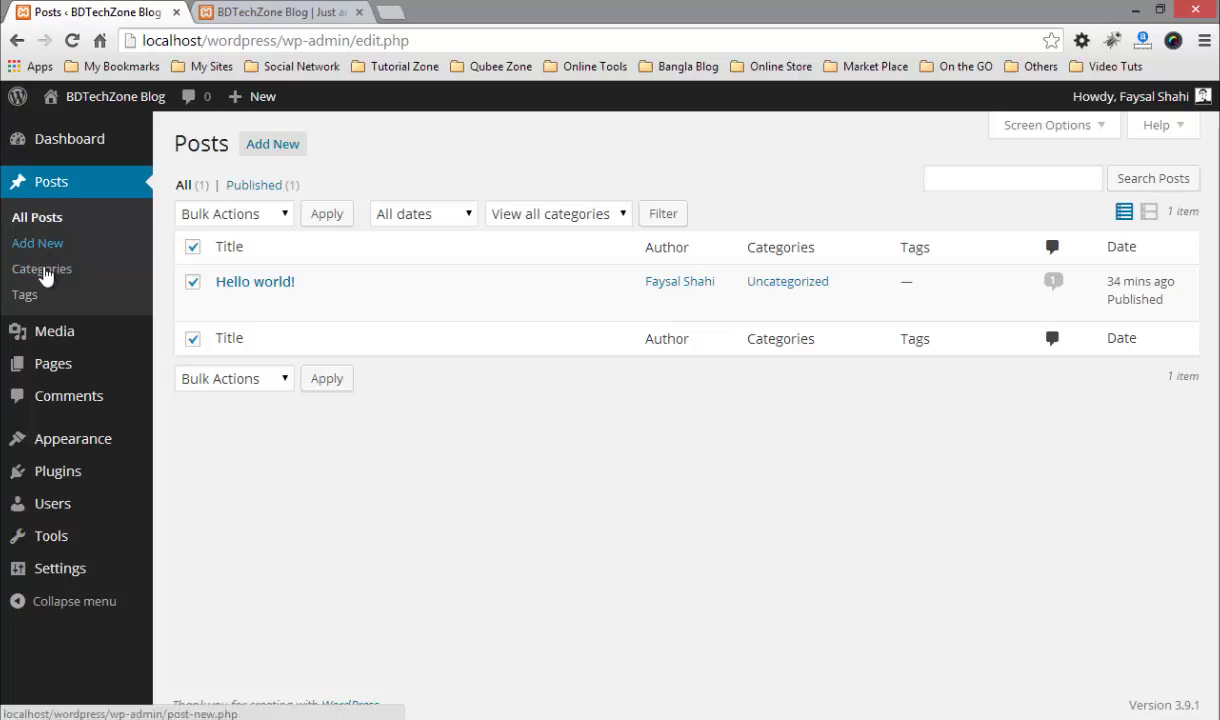
- Add a post category with the name "wordpress" and the slug "wordpress"
{"action": "left_click", "coordinate": [45, 269]}
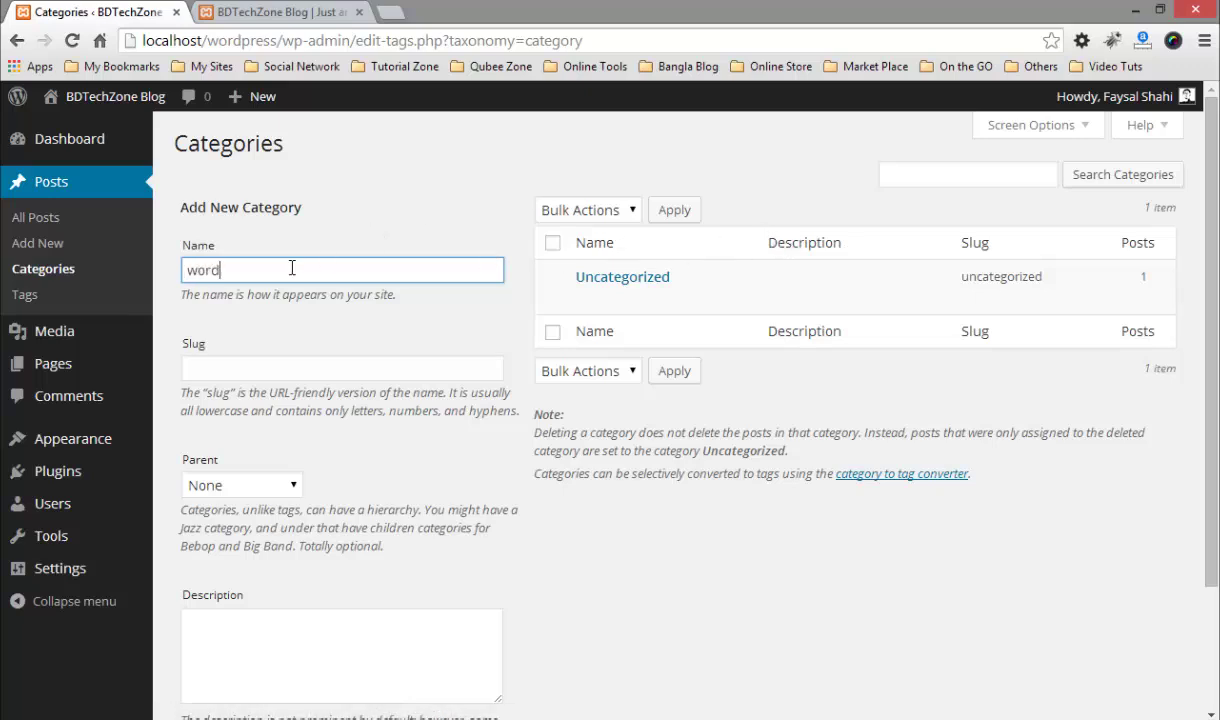
{"action": "left_click", "coordinate": [300, 368]}
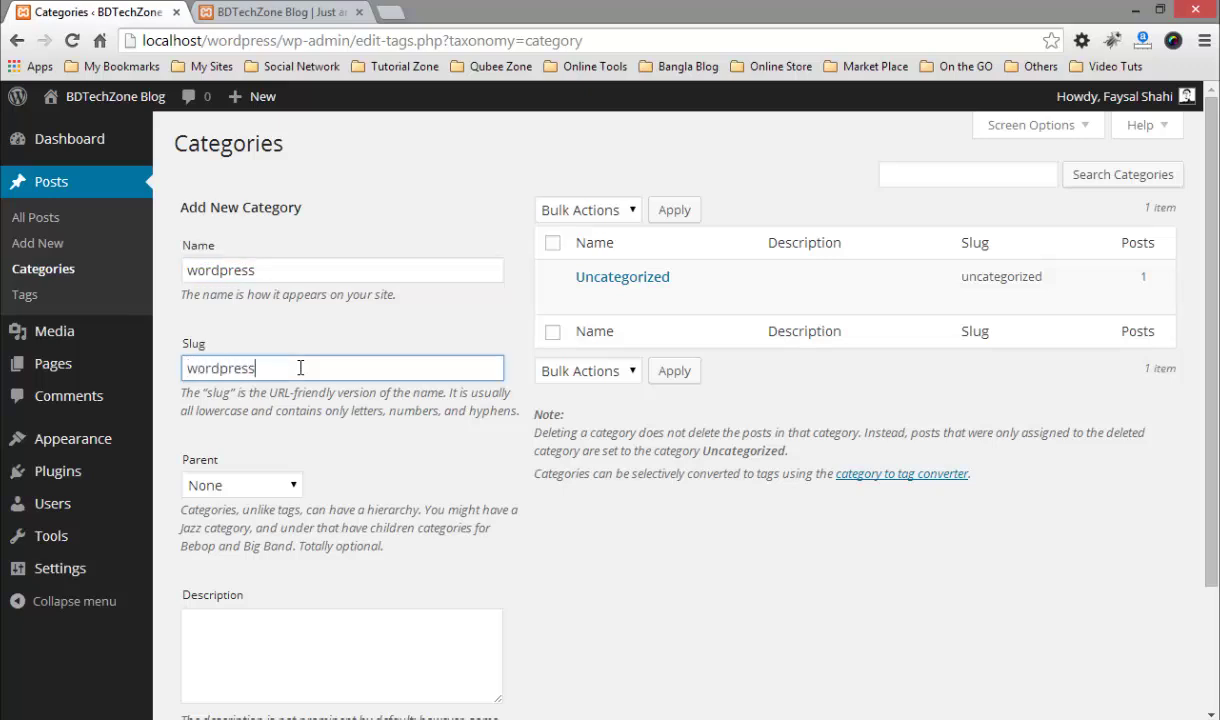
{"action": "key", "text": "Return"}
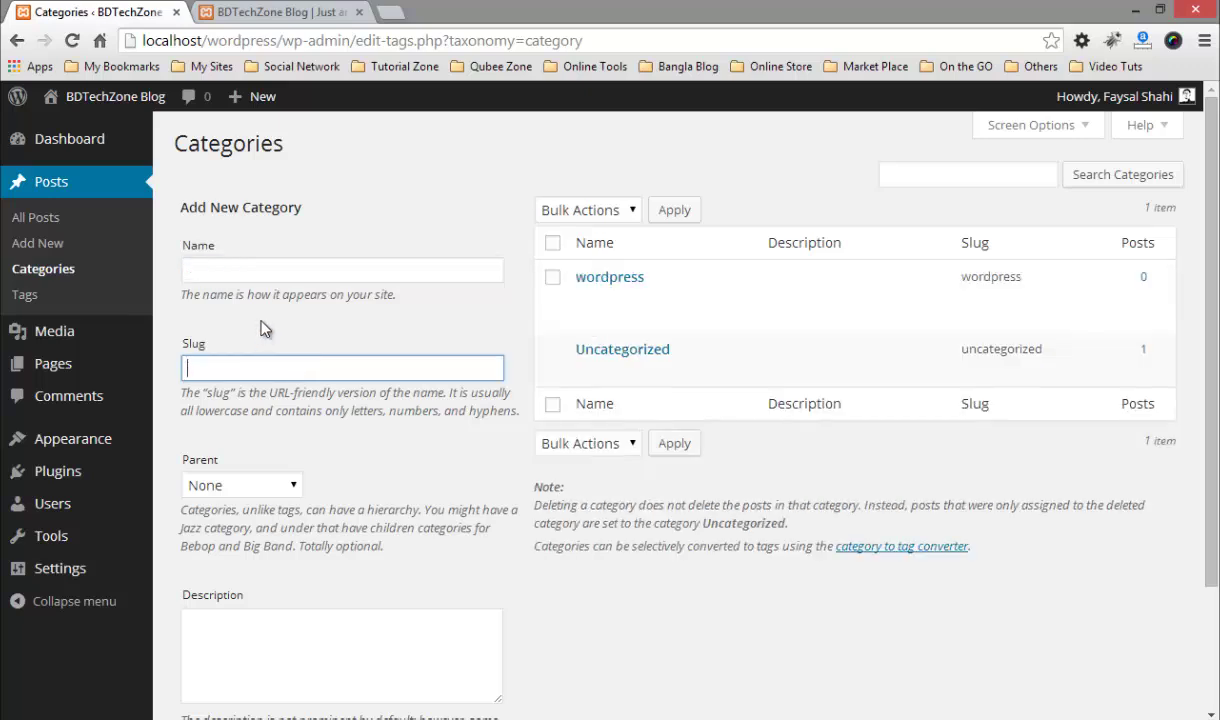
- Add another post category with the name "blog" and the slug "blog"
{"action": "left_click", "coordinate": [272, 273]}
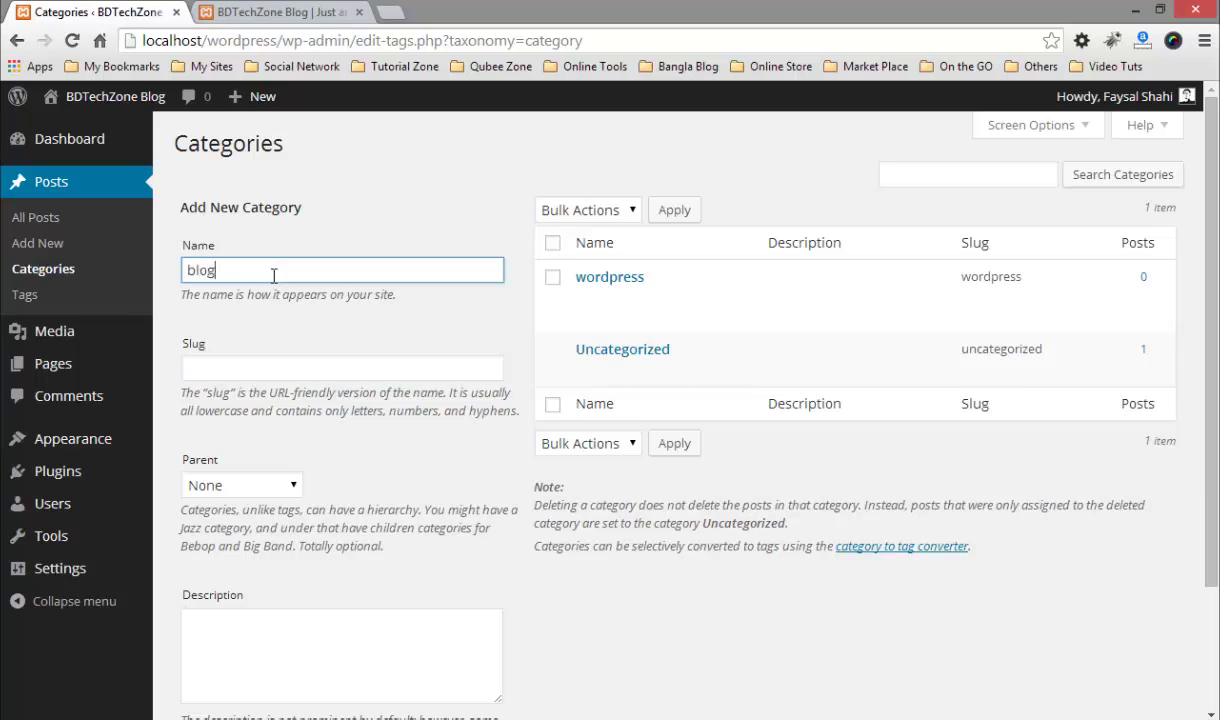
{"action": "type", "text": "blog"}
{"action": "left_click", "coordinate": [214, 366]}
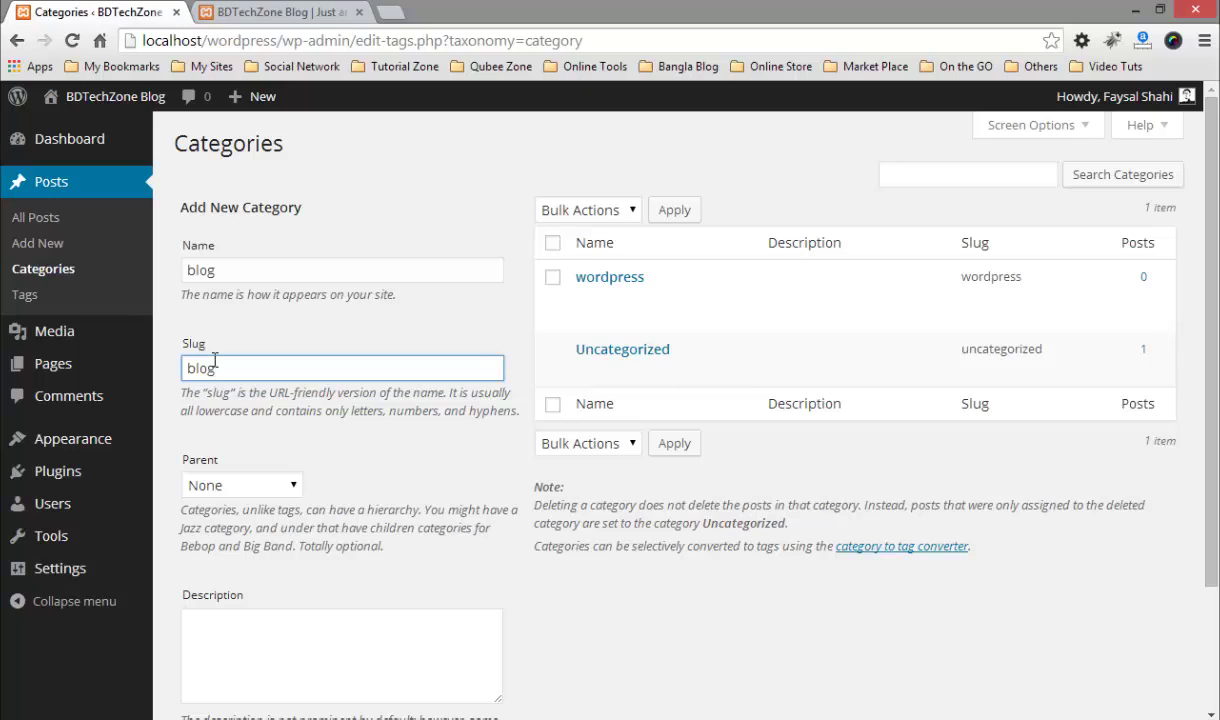
{"action": "key", "text": "Return"}
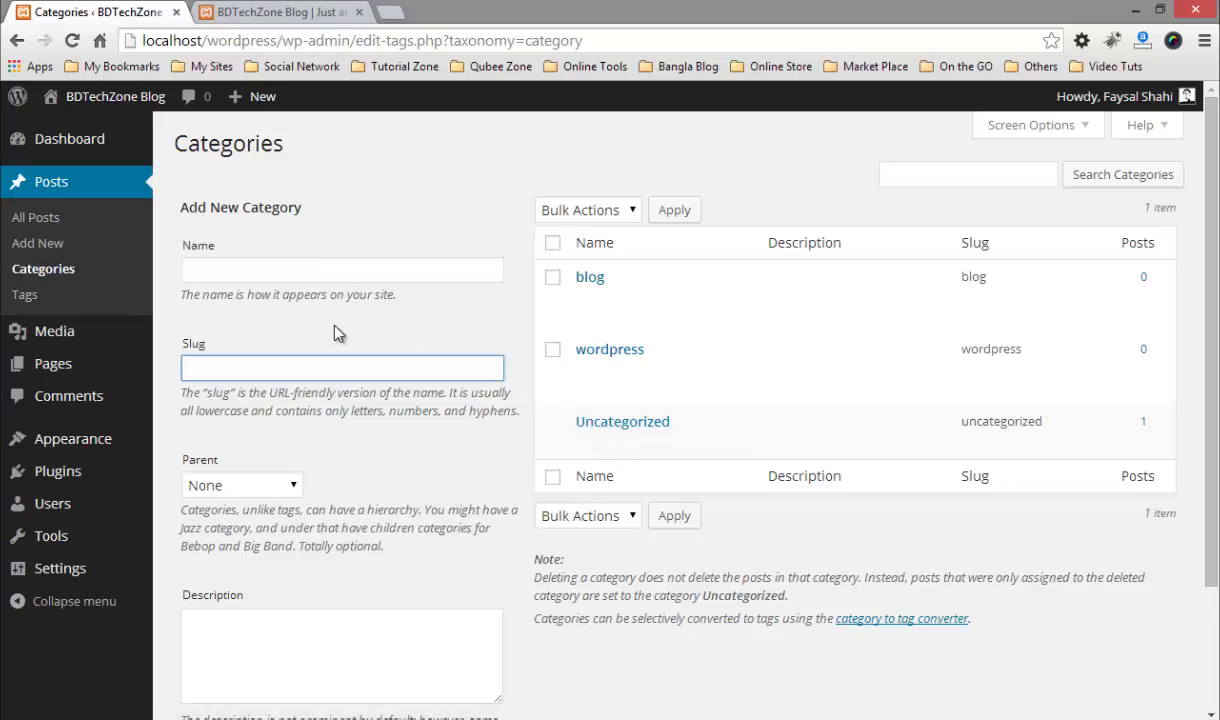
- Add two post tags named "blog" and "songs", leaving their slugs and descriptions empty
{"action": "left_click", "coordinate": [20, 294]}
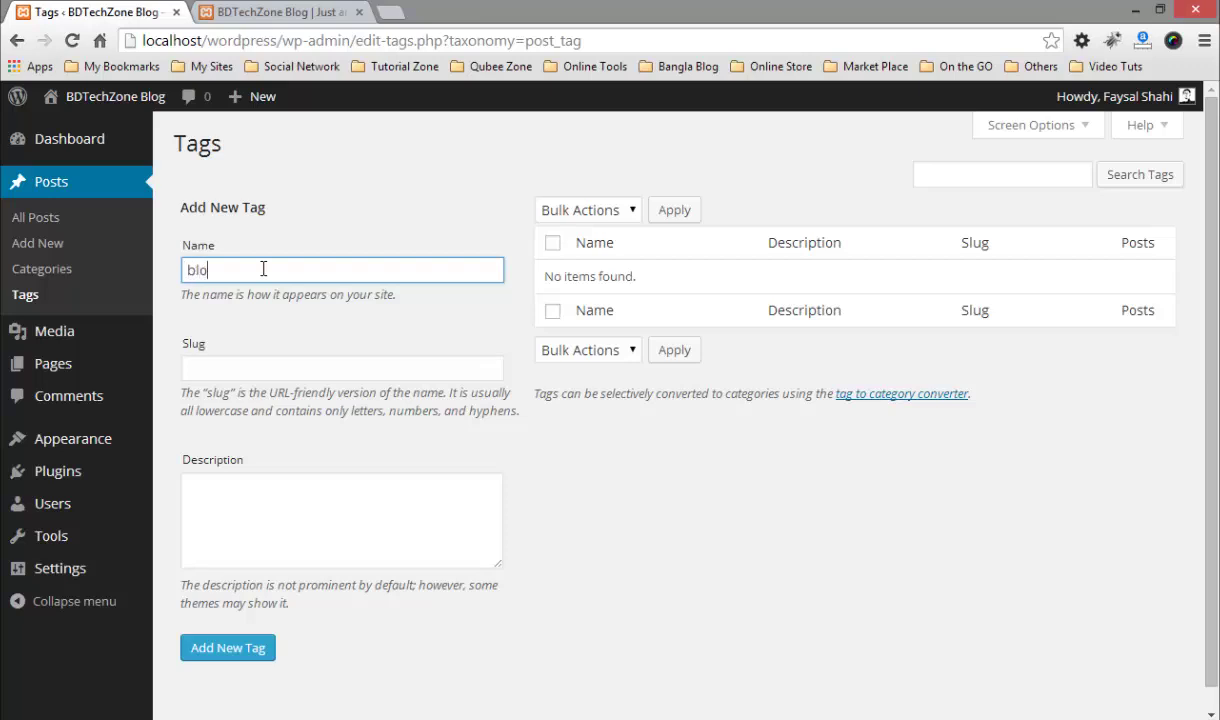
{"action": "key", "text": "Return"}
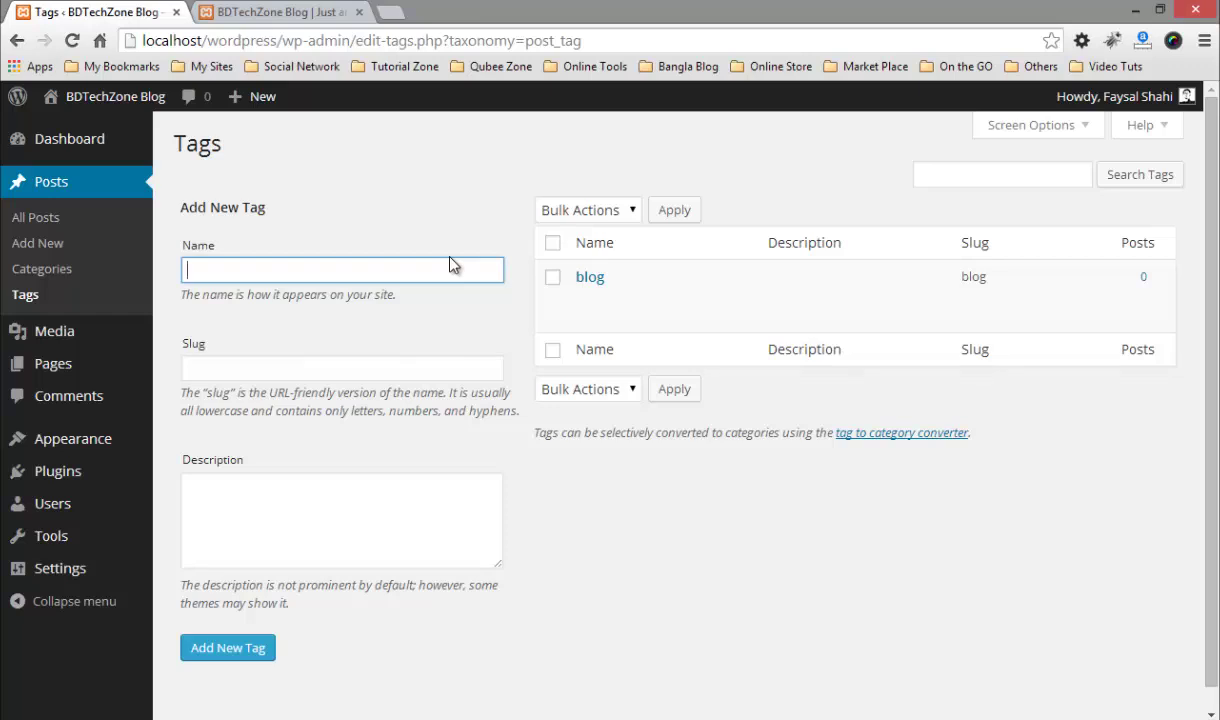
{"action": "type", "text": "songs"}
{"action": "key", "text": "Return"}
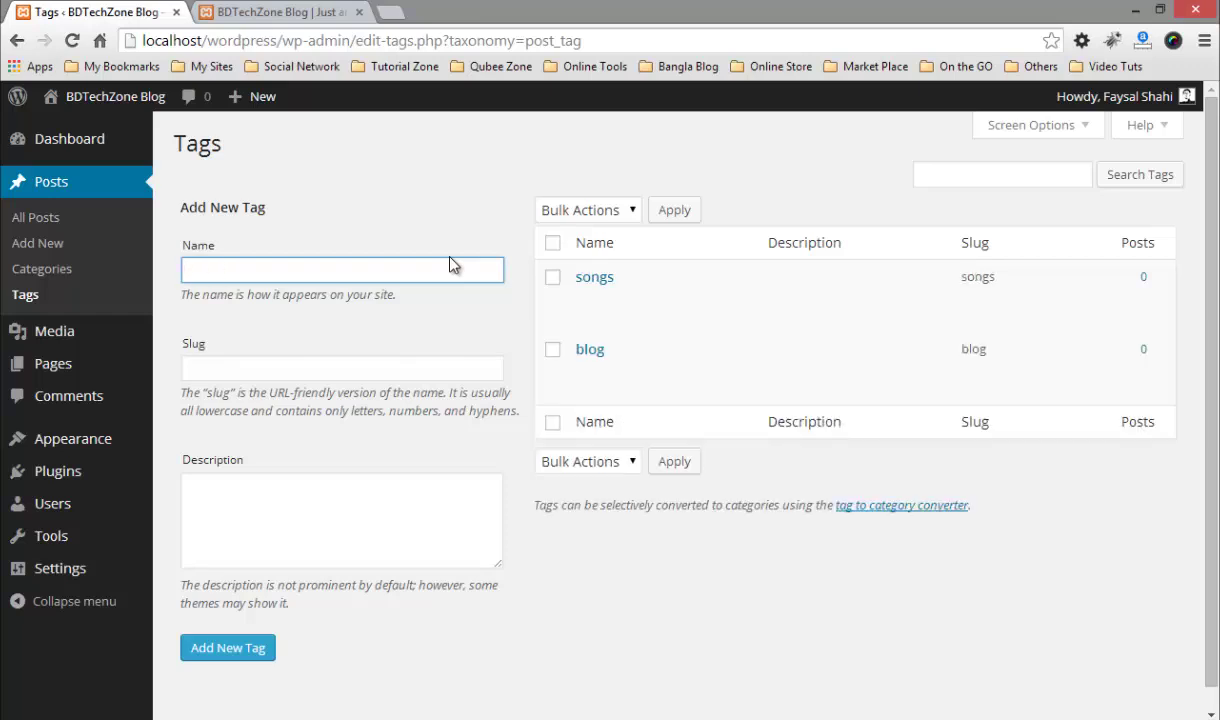
{"action": "mouse_move", "coordinate": [656, 295]}
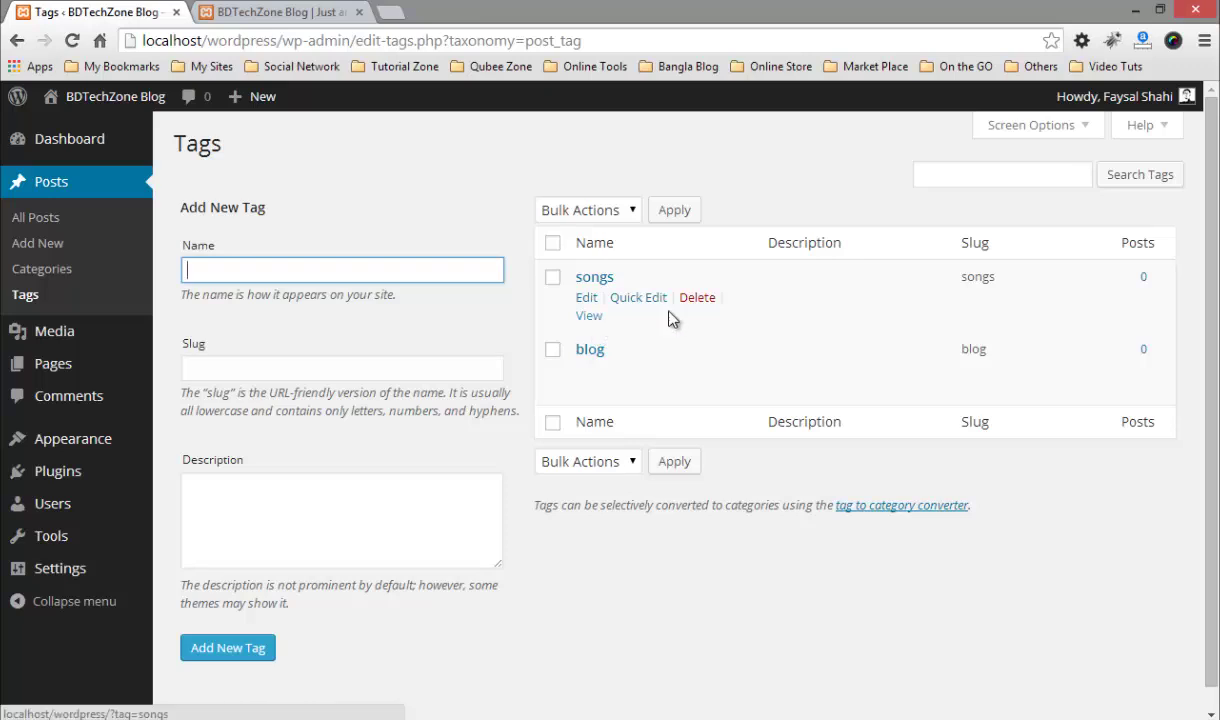
{"action": "left_click", "coordinate": [606, 218]}
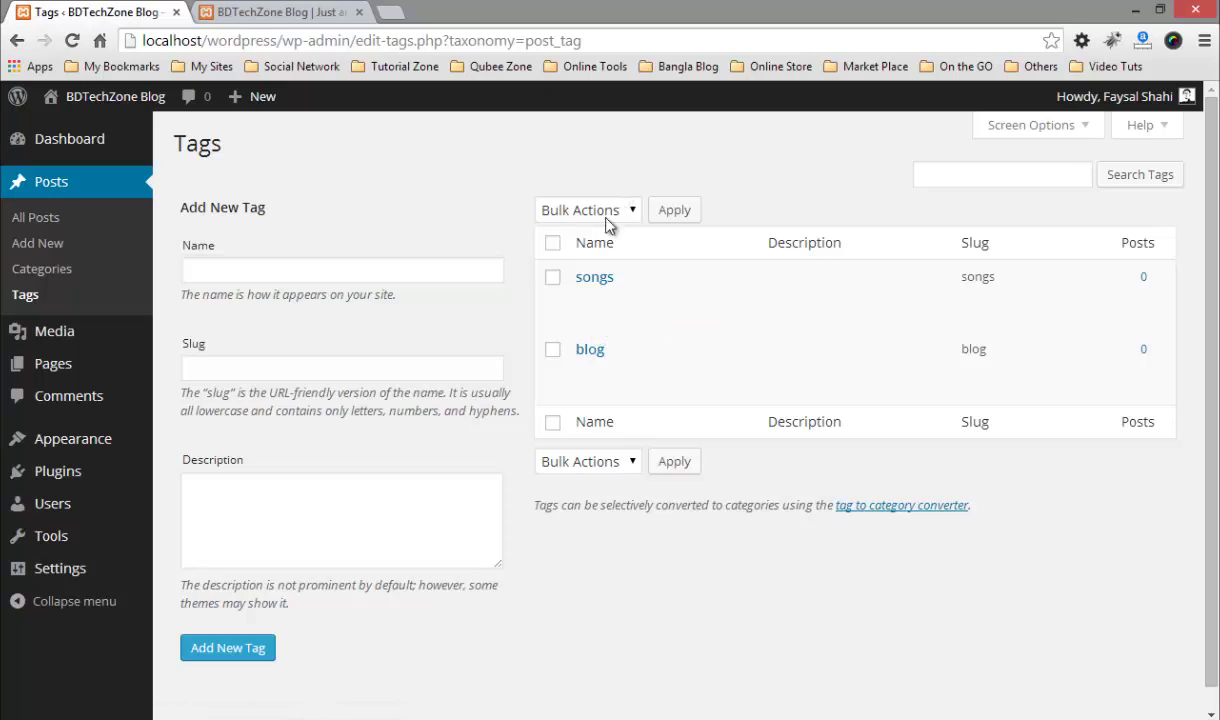
- Examine the bulk actions and search field of the tags list with the songs and blog tags selected, applying nothing
{"action": "left_click", "coordinate": [552, 277]}
{"action": "left_click", "coordinate": [552, 349]}
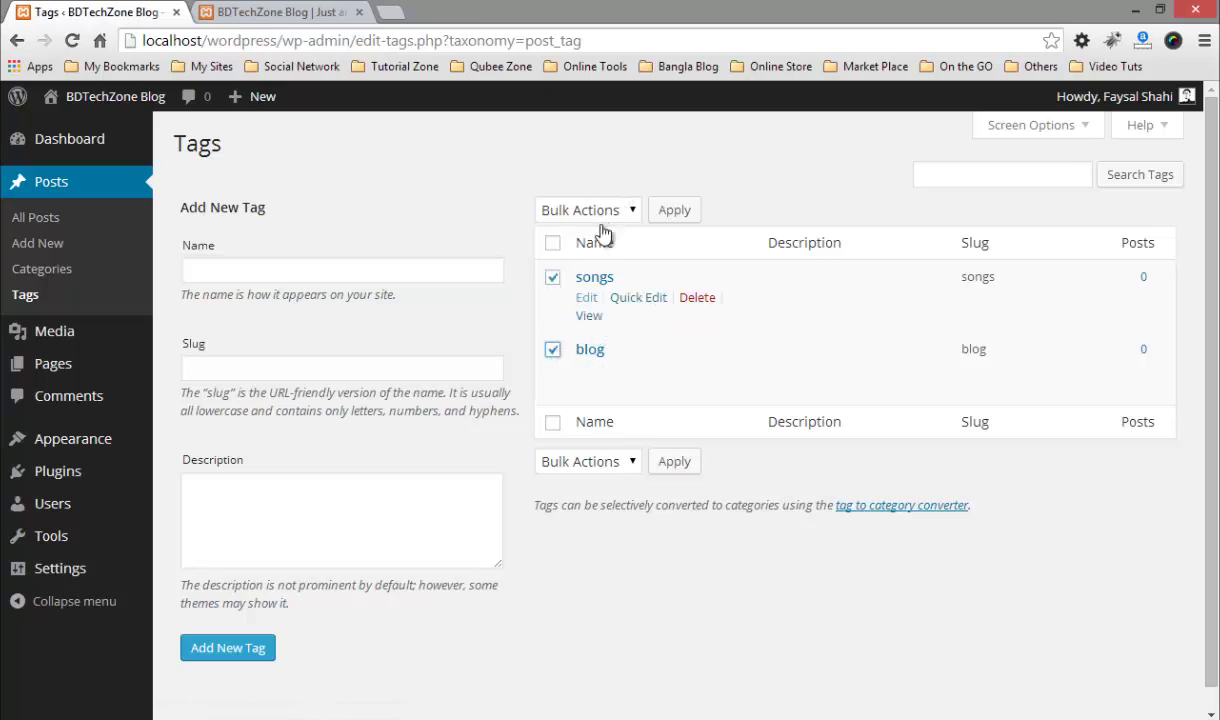
{"action": "left_click", "coordinate": [615, 209]}
{"action": "left_click", "coordinate": [937, 165]}
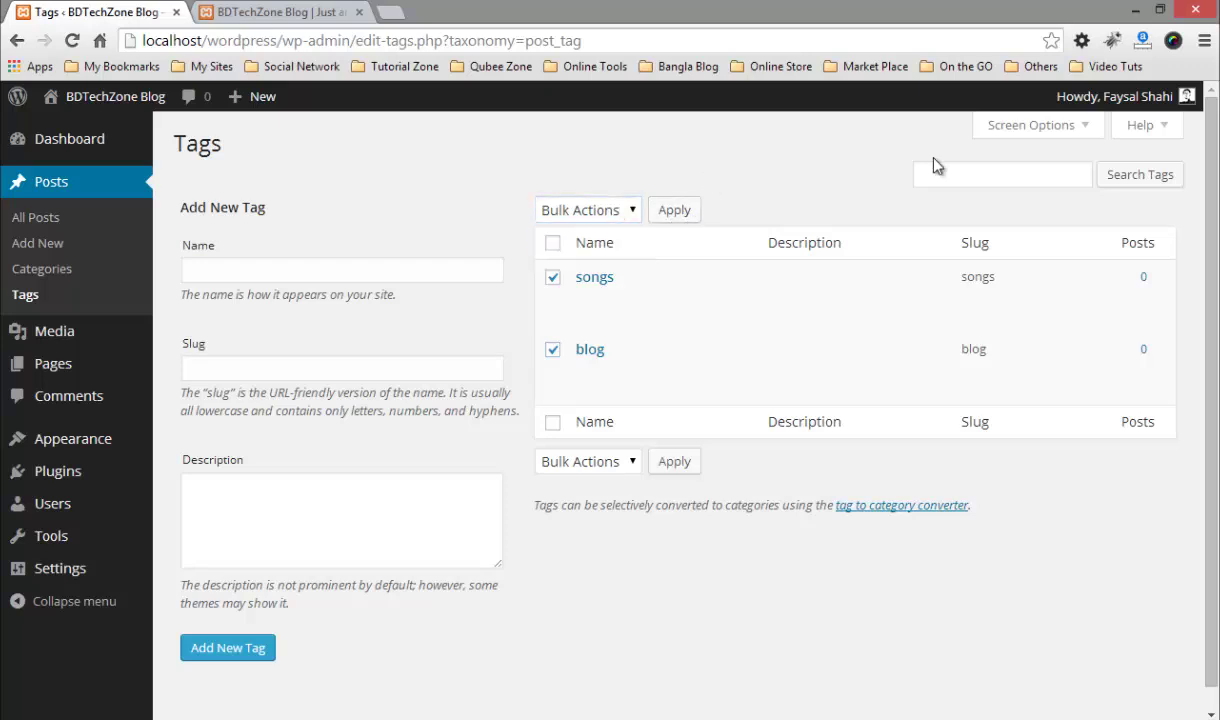
{"action": "left_click", "coordinate": [989, 173]}
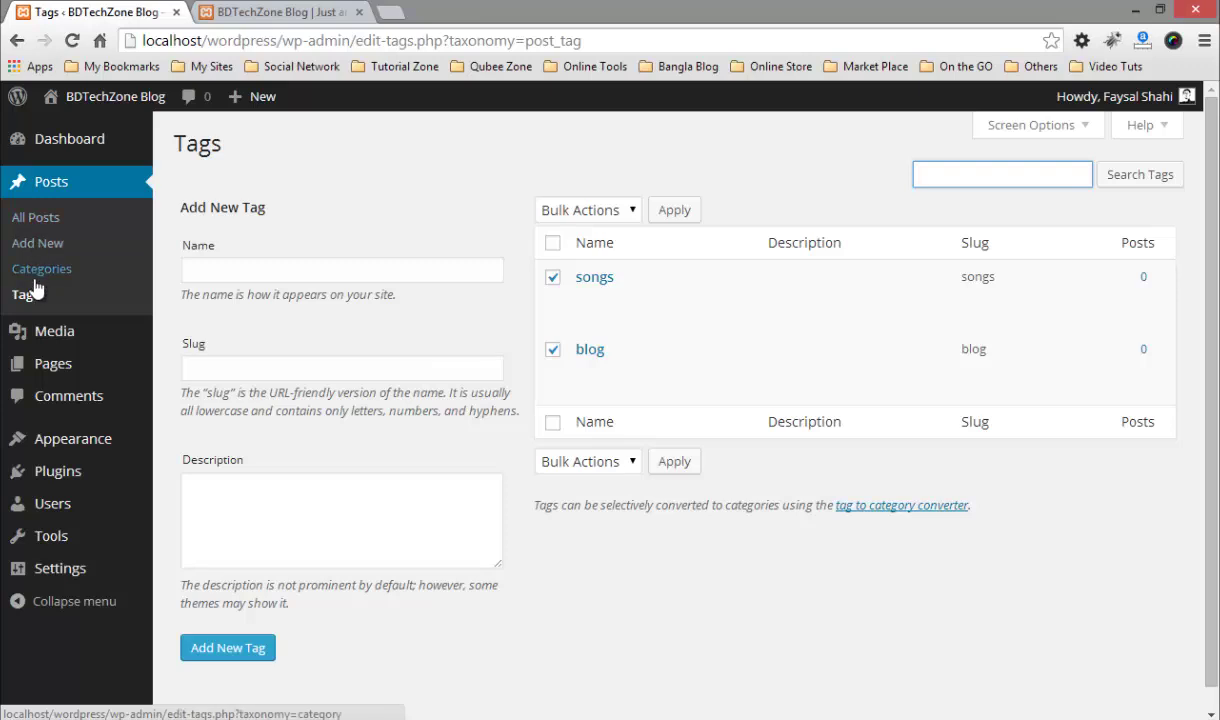
{"action": "left_click", "coordinate": [38, 243]}
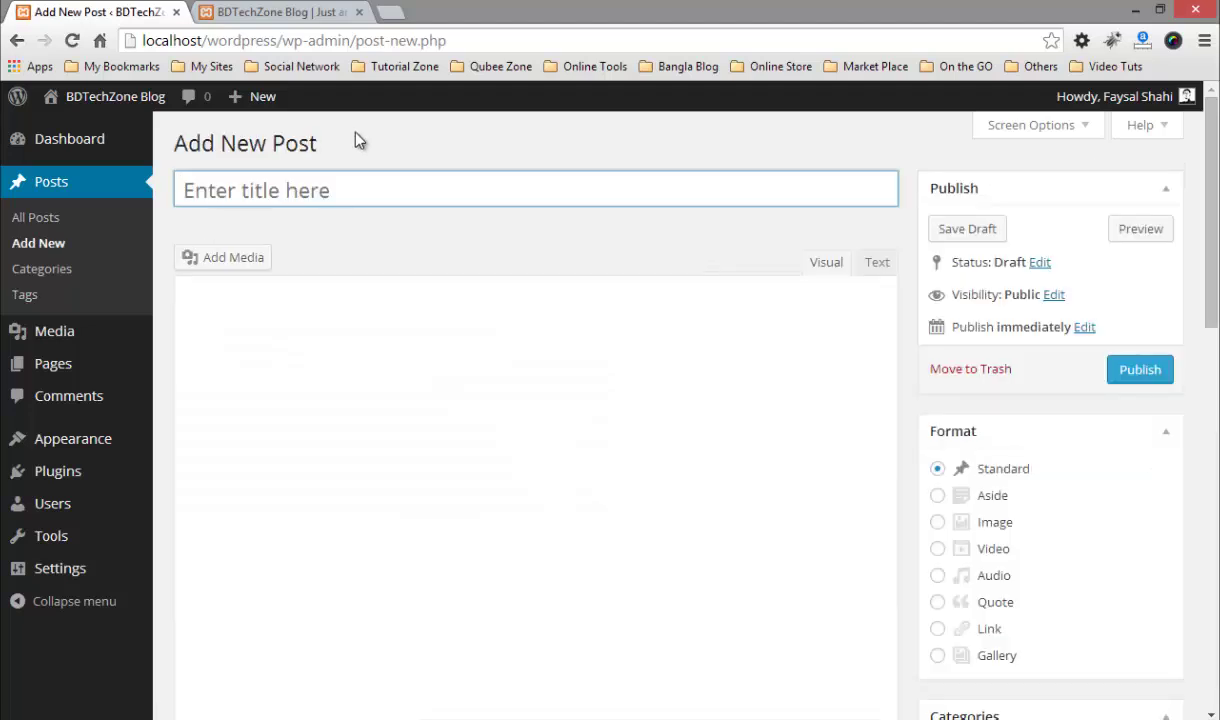
{"action": "left_click", "coordinate": [397, 12]}
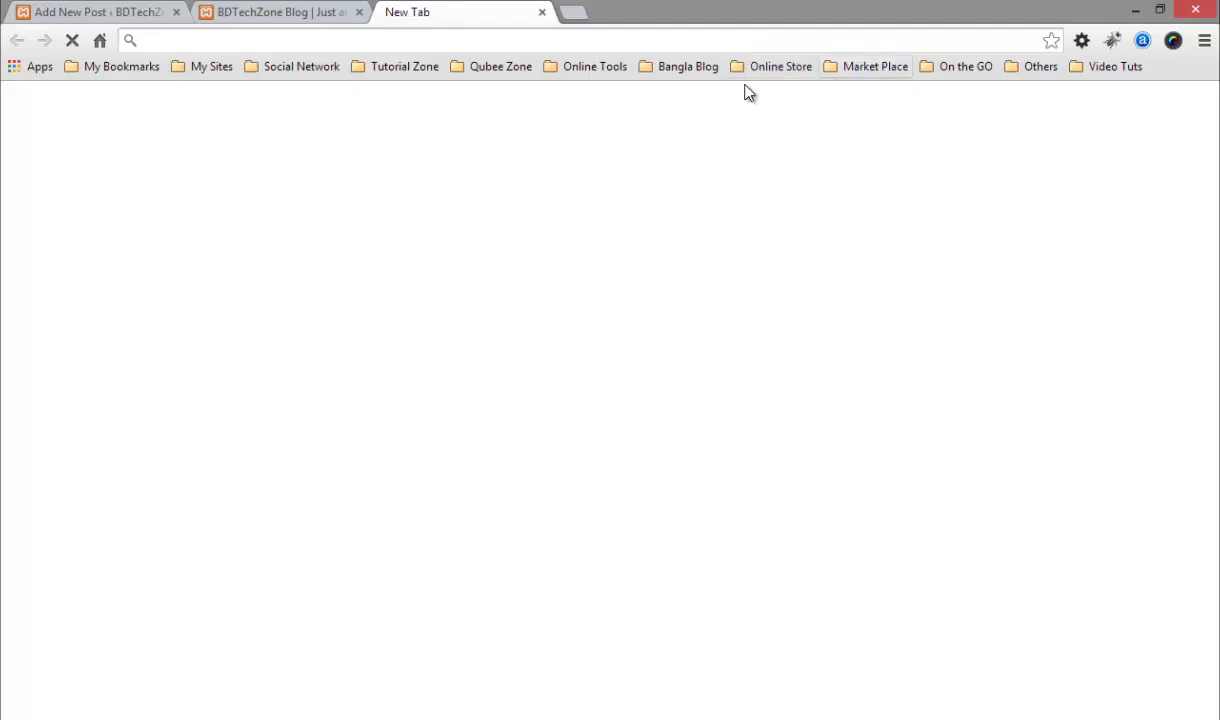
{"action": "left_click", "coordinate": [596, 72]}
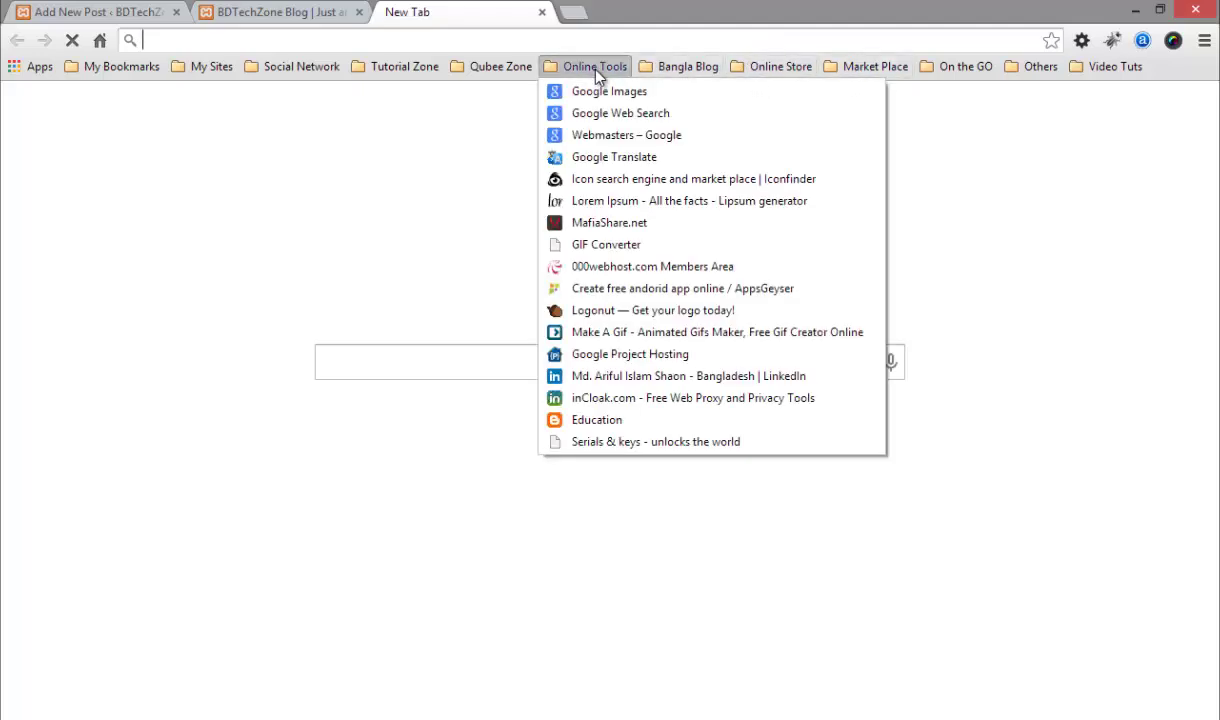
{"action": "left_click", "coordinate": [614, 196]}
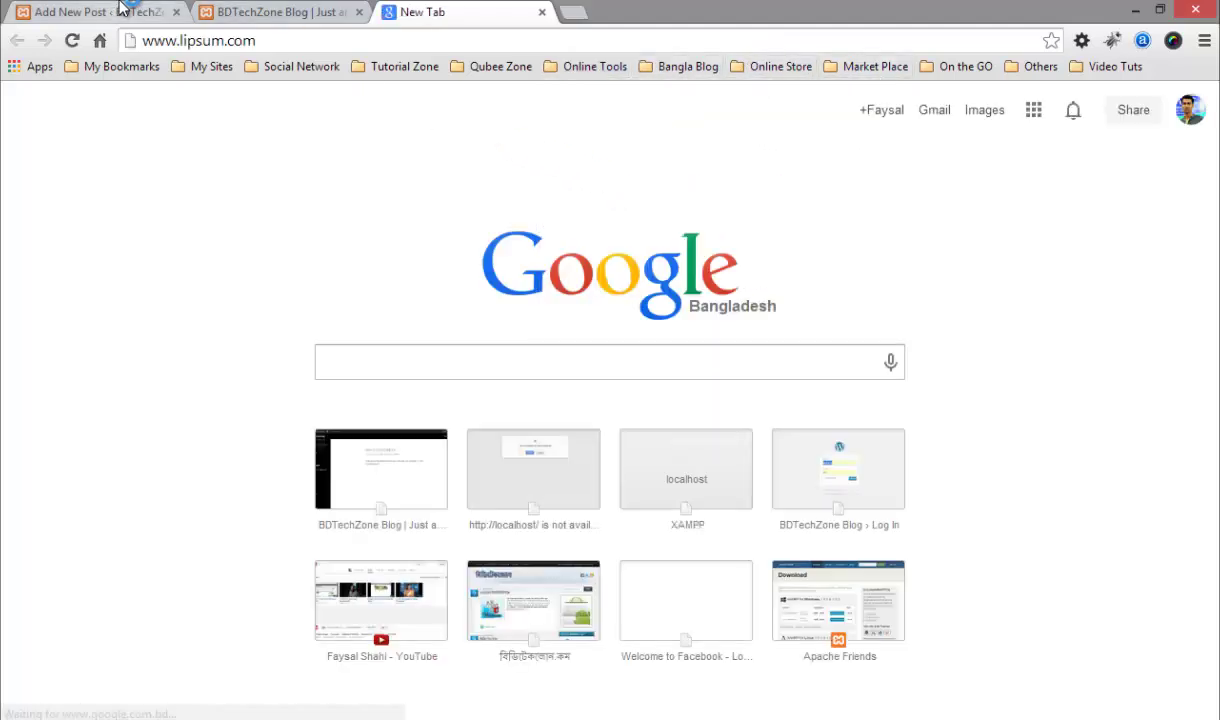
- Return to the new post and give it the title "My New Post"
{"action": "left_click", "coordinate": [150, 12]}
{"action": "left_click", "coordinate": [357, 199]}
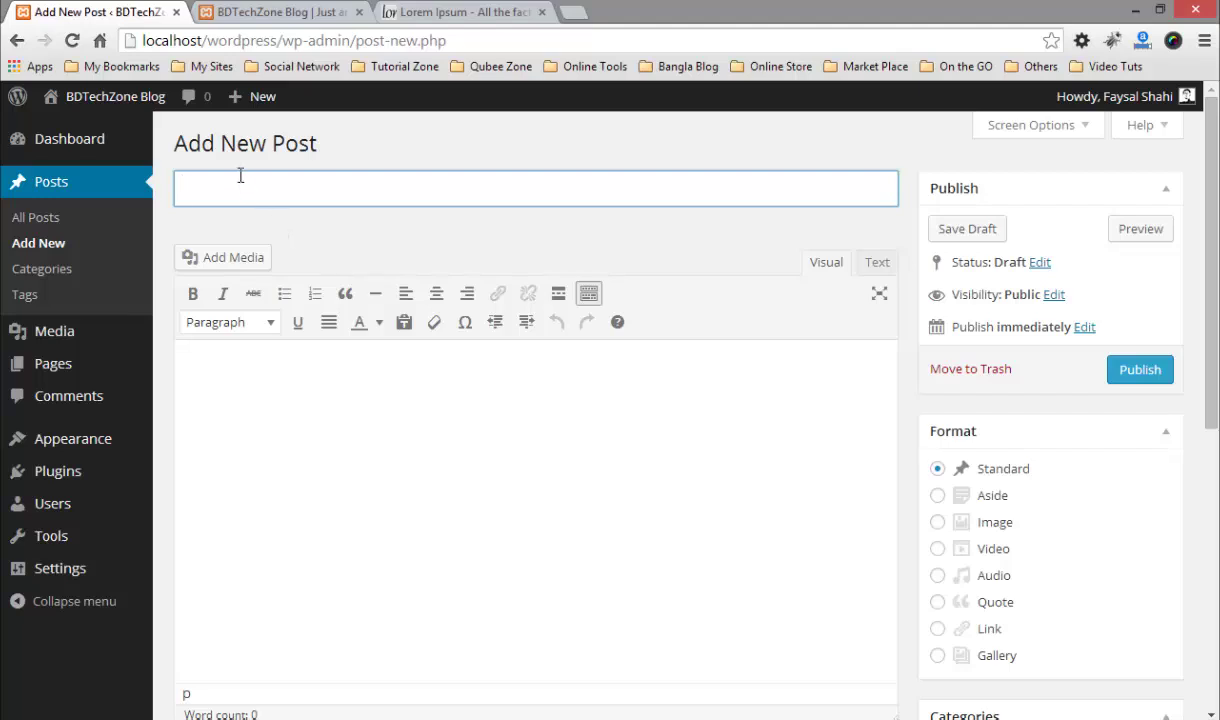
{"action": "type", "text": "MY New Pos"}
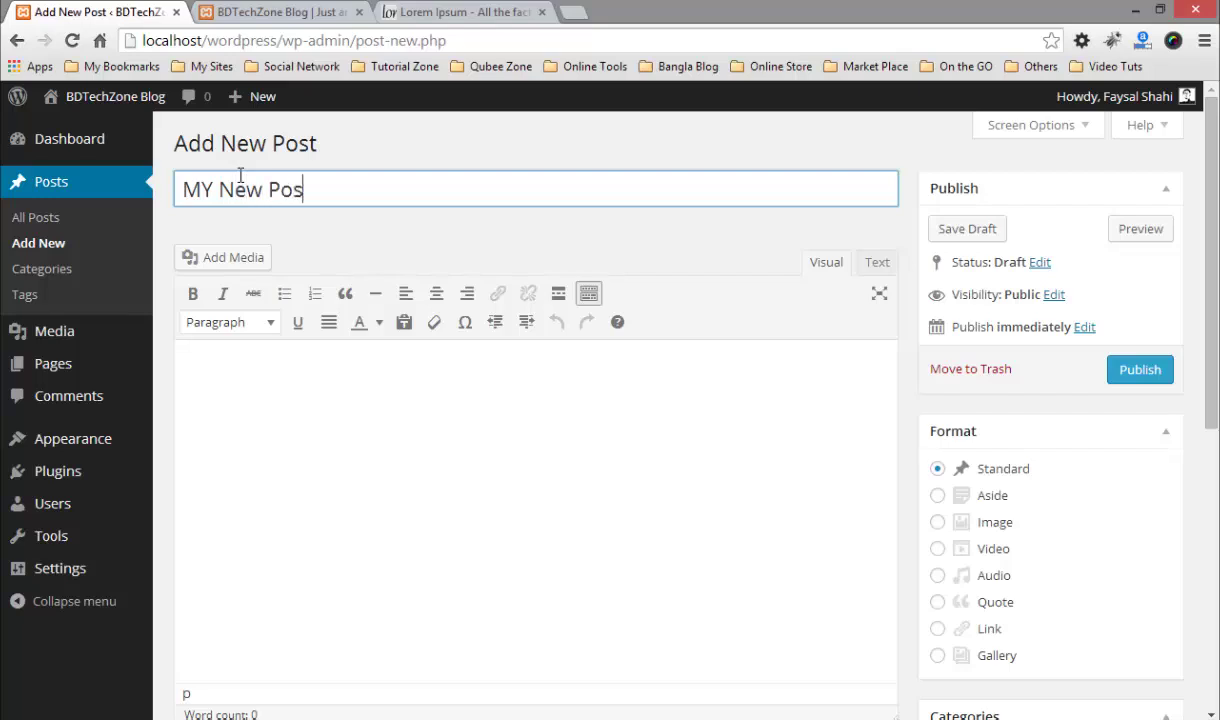
{"action": "type", "text": "t"}
{"action": "left_click", "coordinate": [213, 185]}
{"action": "key", "text": "BackSpace"}
{"action": "type", "text": "y"}
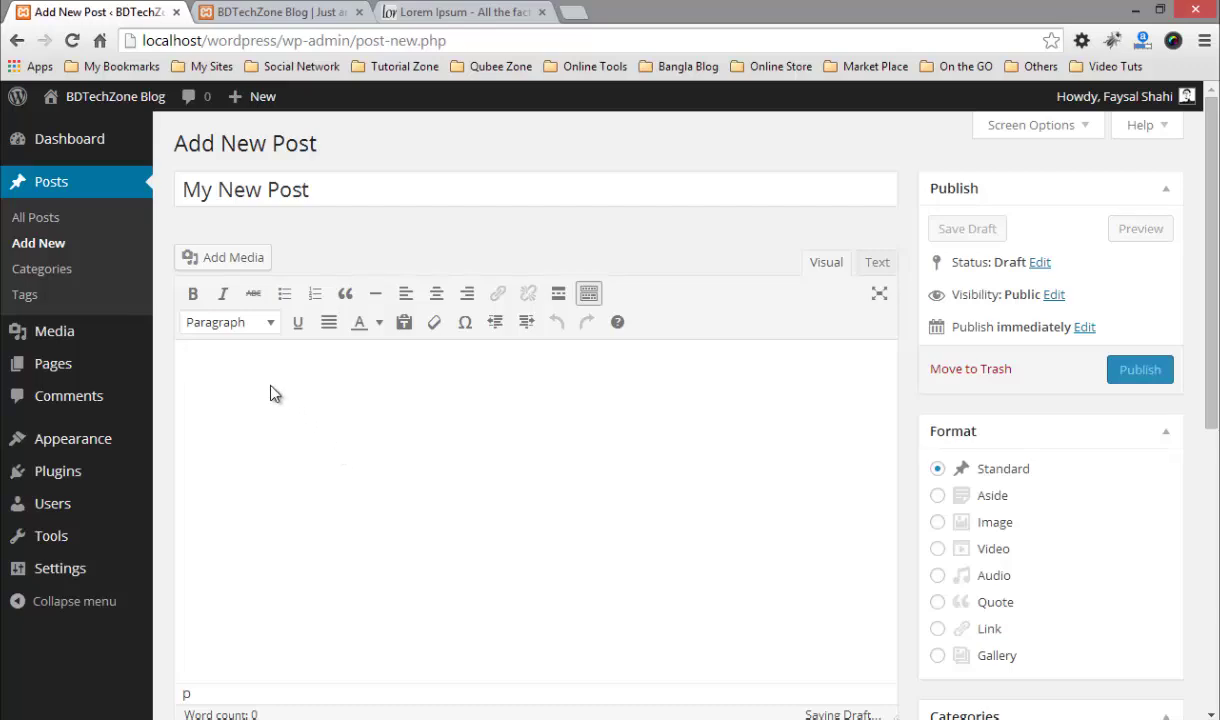
- Copy the two paragraphs under "Where does it come from?" on the Lorem Ipsum page and paste them into the post body
{"action": "left_click", "coordinate": [390, 12]}
{"action": "scroll", "coordinate": [637, 455], "scroll_direction": "down", "scroll_amount": 2}
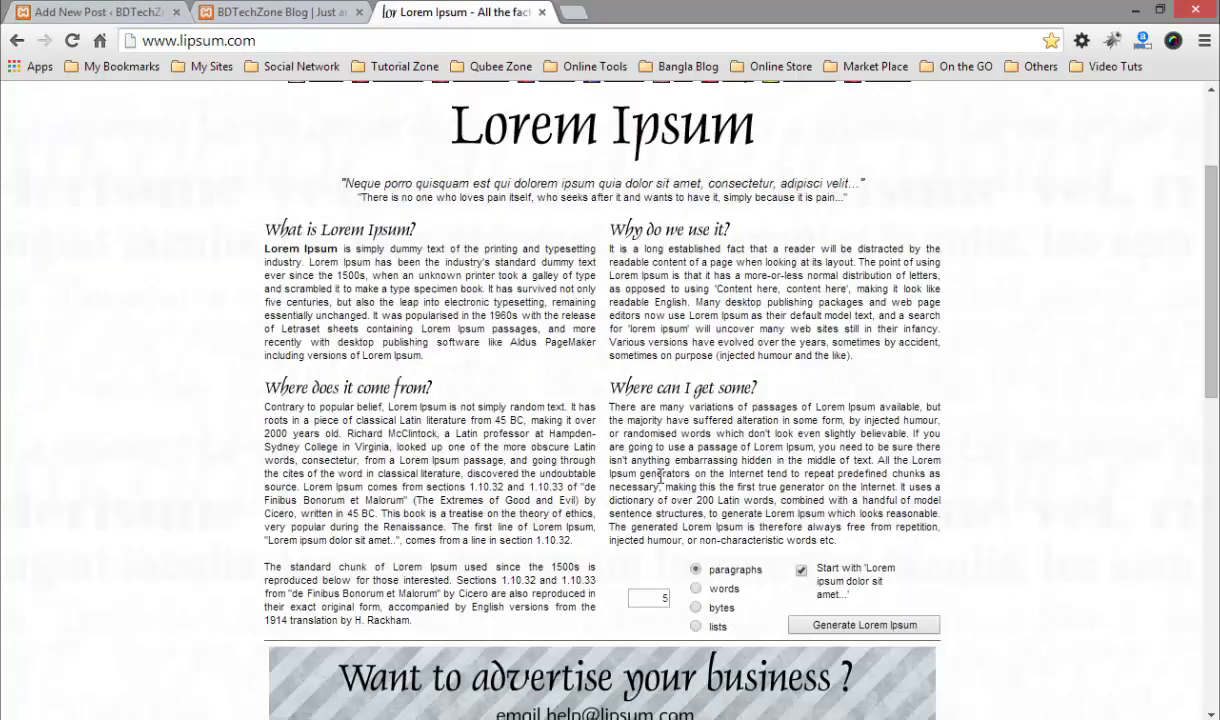
{"action": "left_click_drag", "start_coordinate": [412, 621], "coordinate": [268, 404]}
{"action": "right_click", "coordinate": [256, 388]}
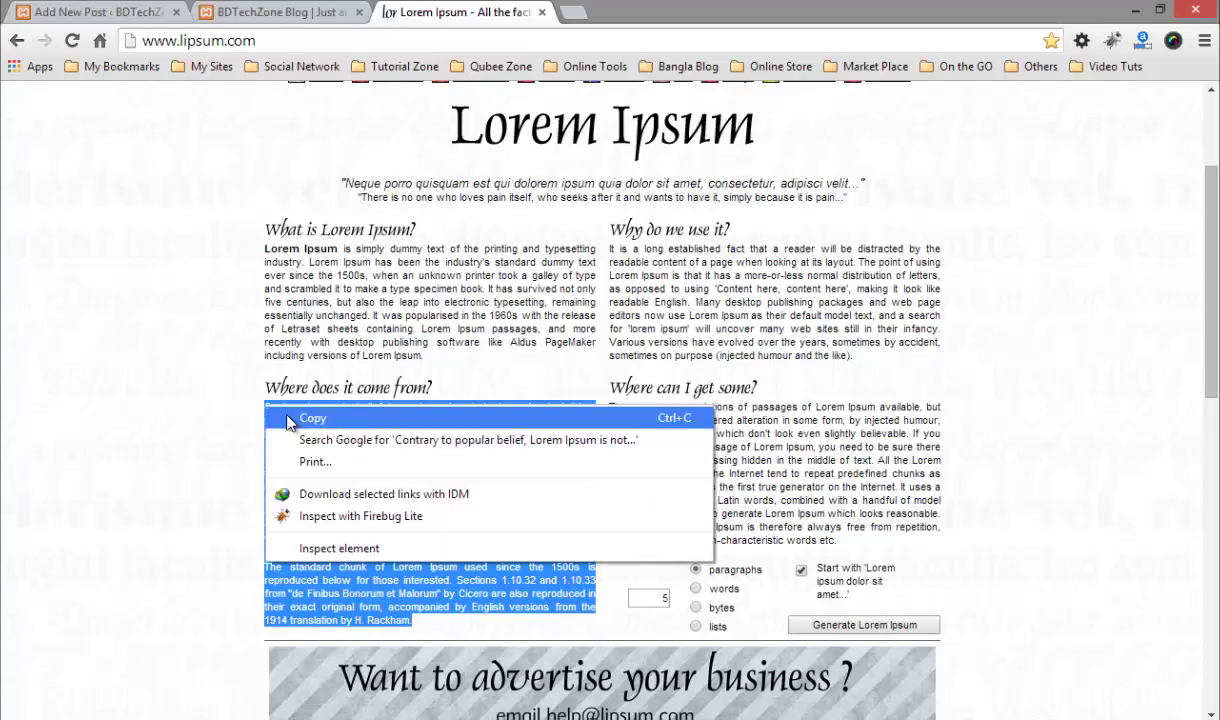
{"action": "left_click", "coordinate": [276, 397]}
{"action": "key", "text": "ctrl+1"}
{"action": "key", "text": "ctrl+v"}
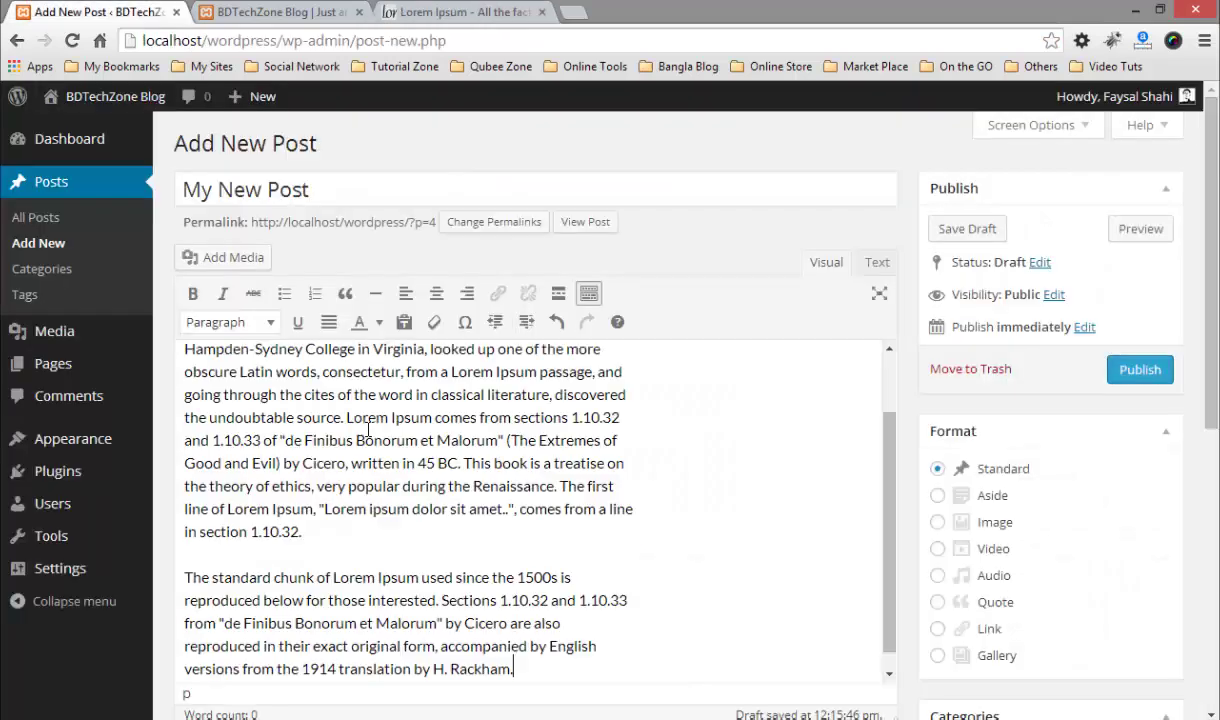
{"action": "scroll", "coordinate": [493, 531], "scroll_direction": "up", "scroll_amount": 2}
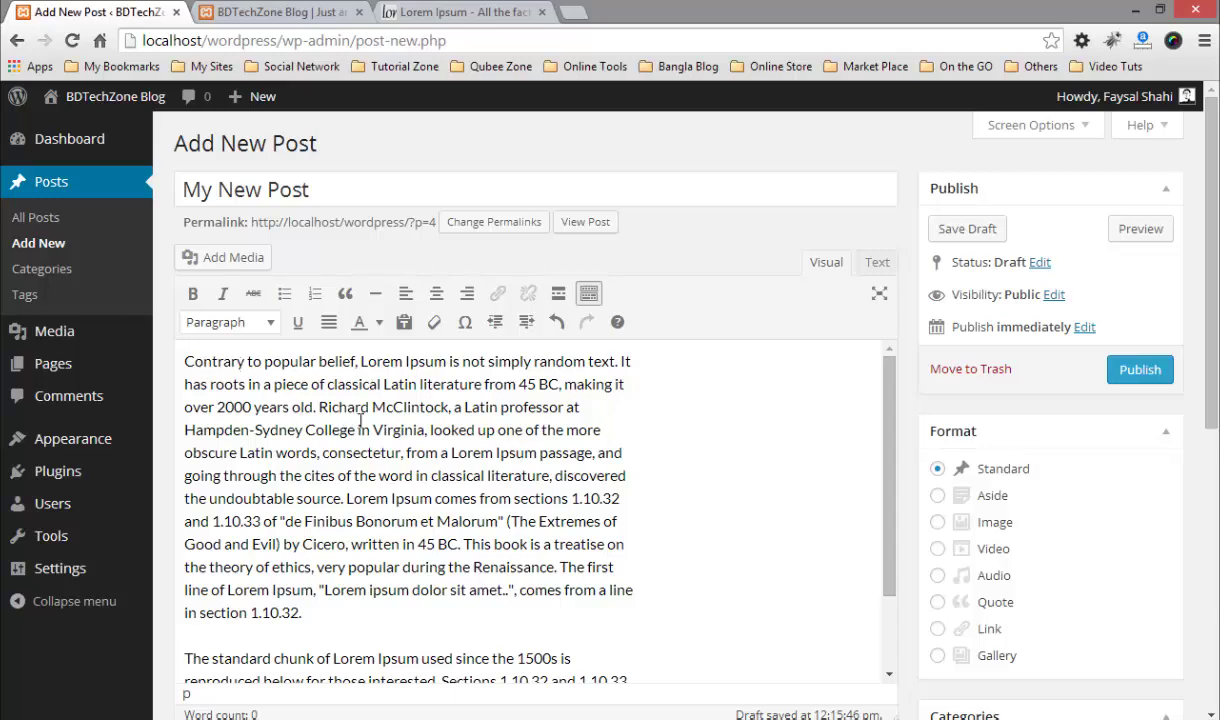
- Assign the post to the blog category
{"action": "scroll", "coordinate": [655, 510], "scroll_direction": "down", "scroll_amount": 2}
{"action": "scroll", "coordinate": [940, 420], "scroll_direction": "down", "scroll_amount": 2}
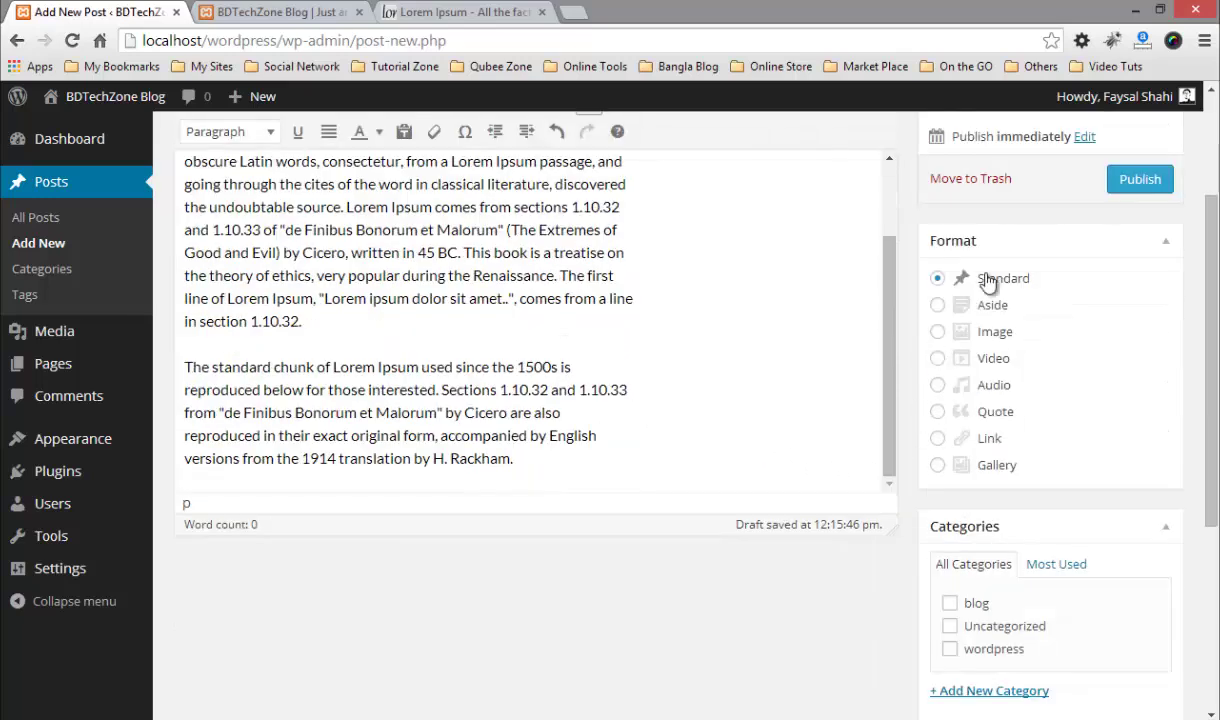
{"action": "scroll", "coordinate": [965, 420], "scroll_direction": "down", "scroll_amount": 1}
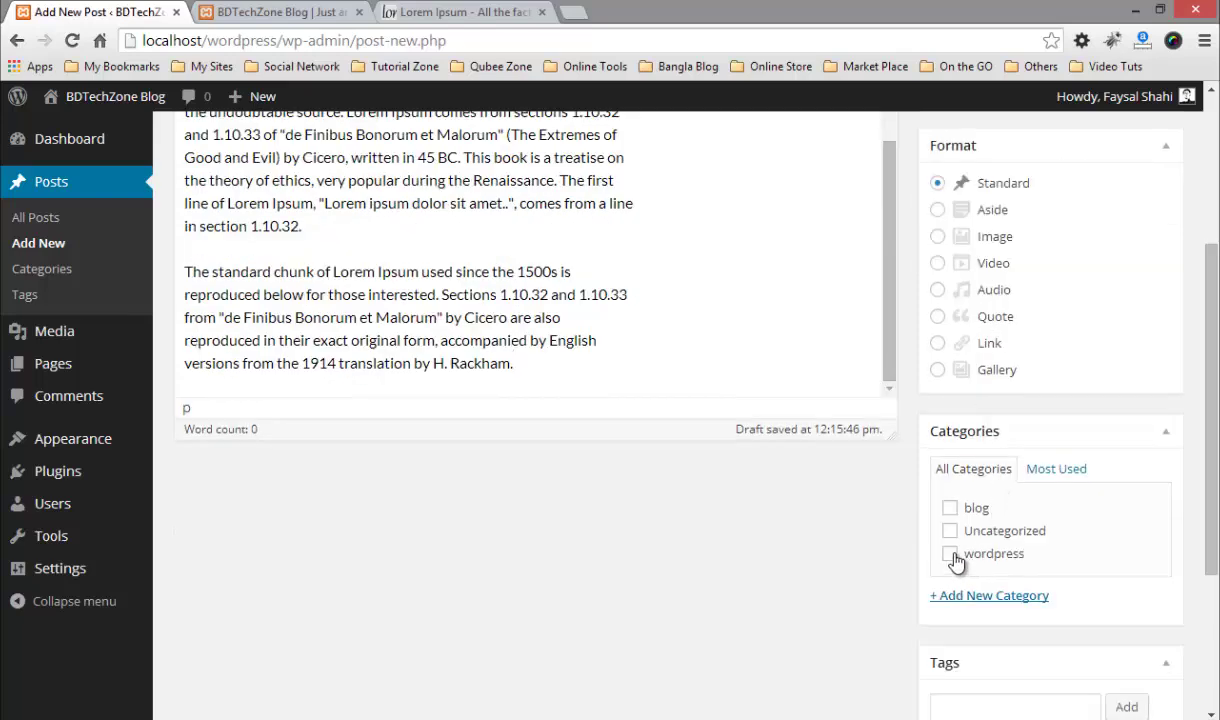
{"action": "left_click", "coordinate": [951, 509]}
- Add the tag "wordrpess" to the post
{"action": "scroll", "coordinate": [955, 510], "scroll_direction": "down", "scroll_amount": 2}
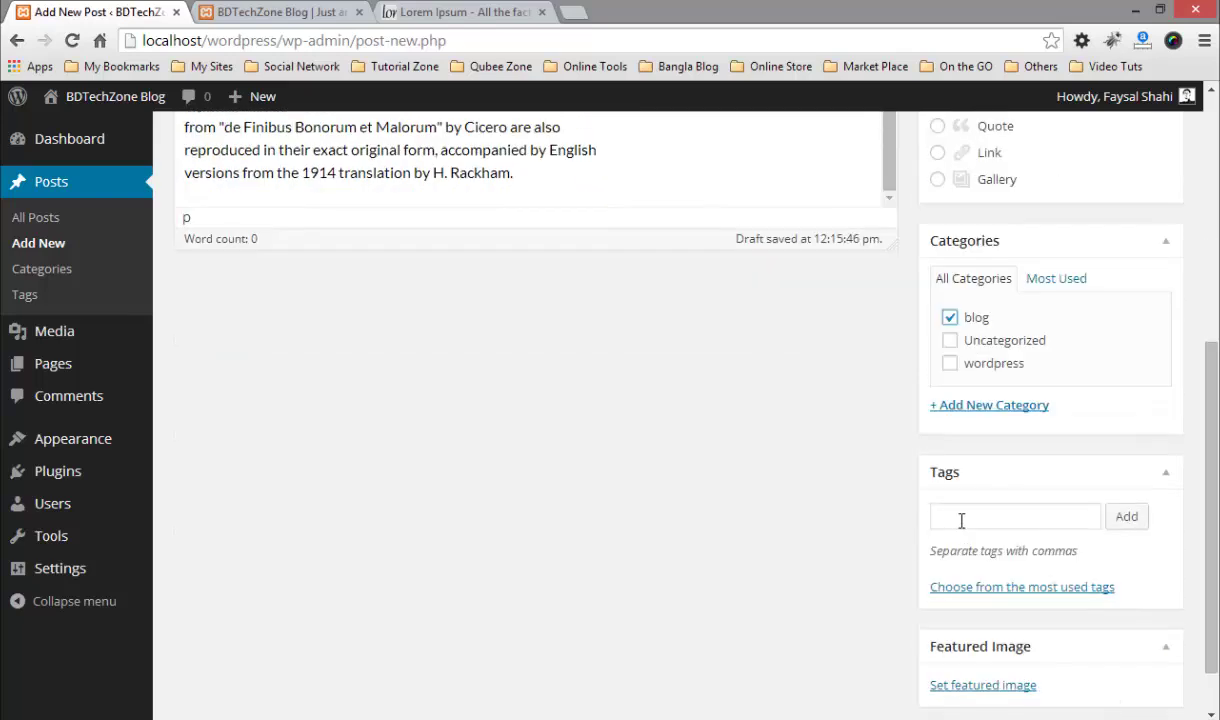
{"action": "left_click", "coordinate": [961, 517]}
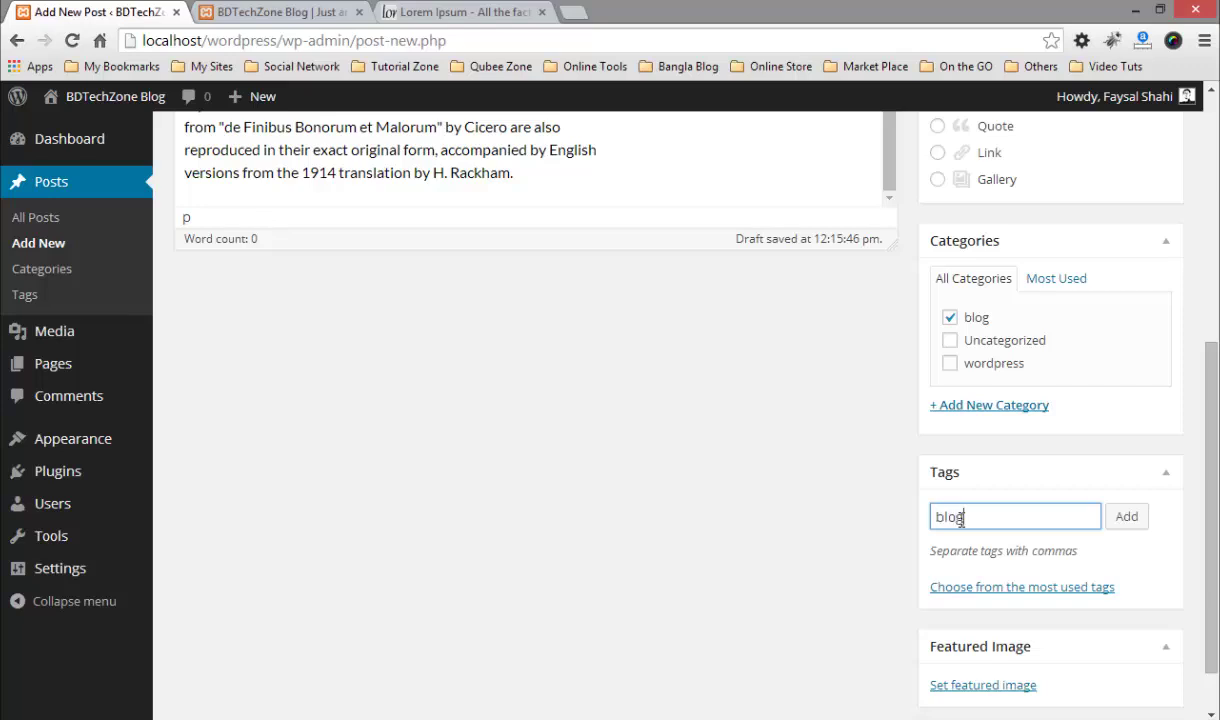
{"action": "type", "text": "wordrpess"}
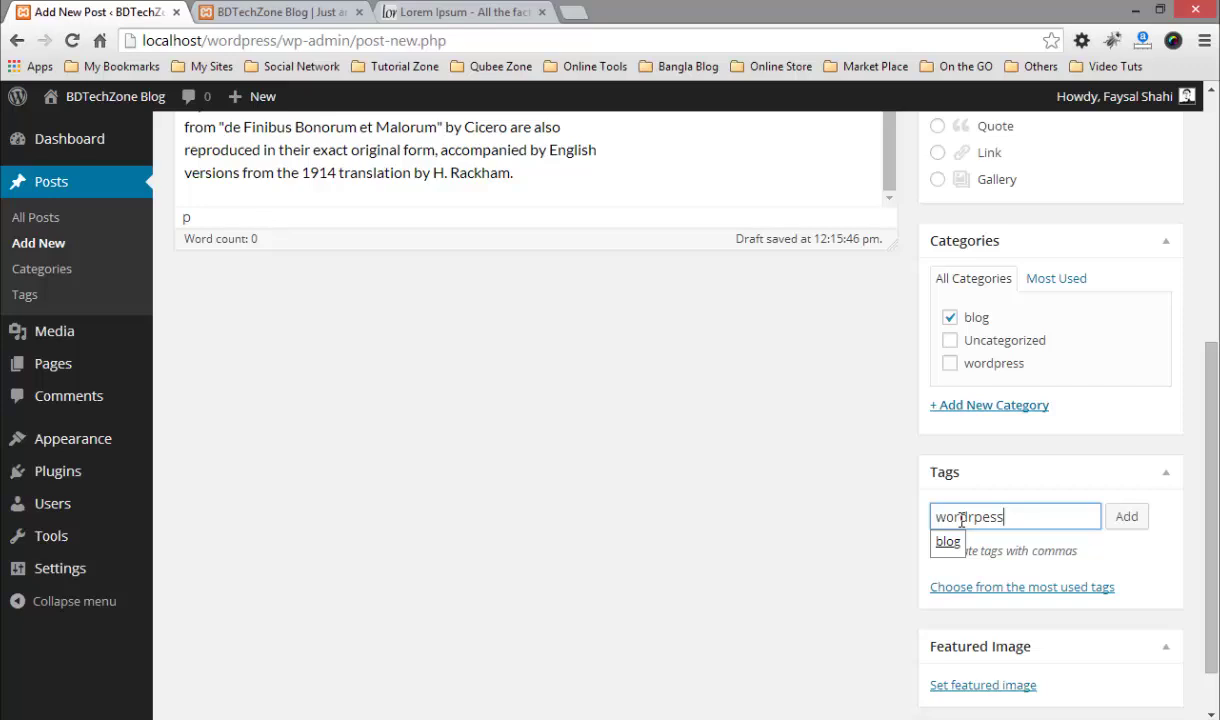
{"action": "key", "text": "Return"}
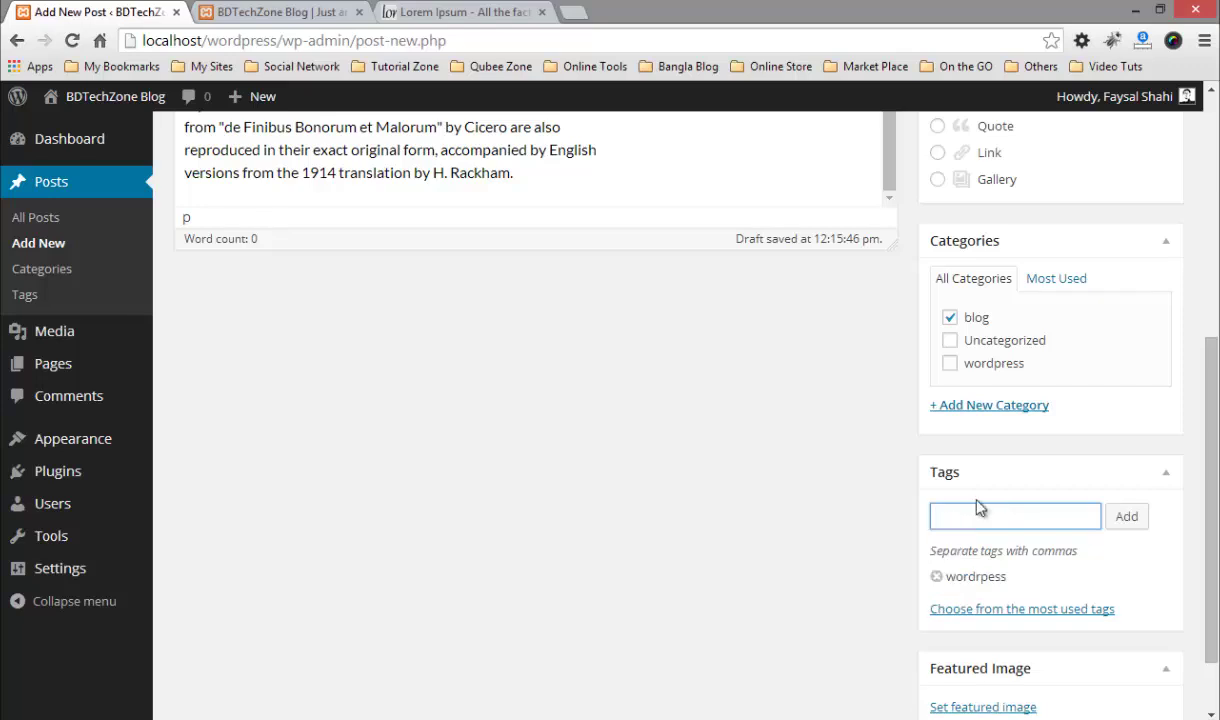
- Upload bdtz-cover.jpg from the Other Files folder and set it as the post's featured image
{"action": "scroll", "coordinate": [978, 503], "scroll_direction": "down", "scroll_amount": 2}
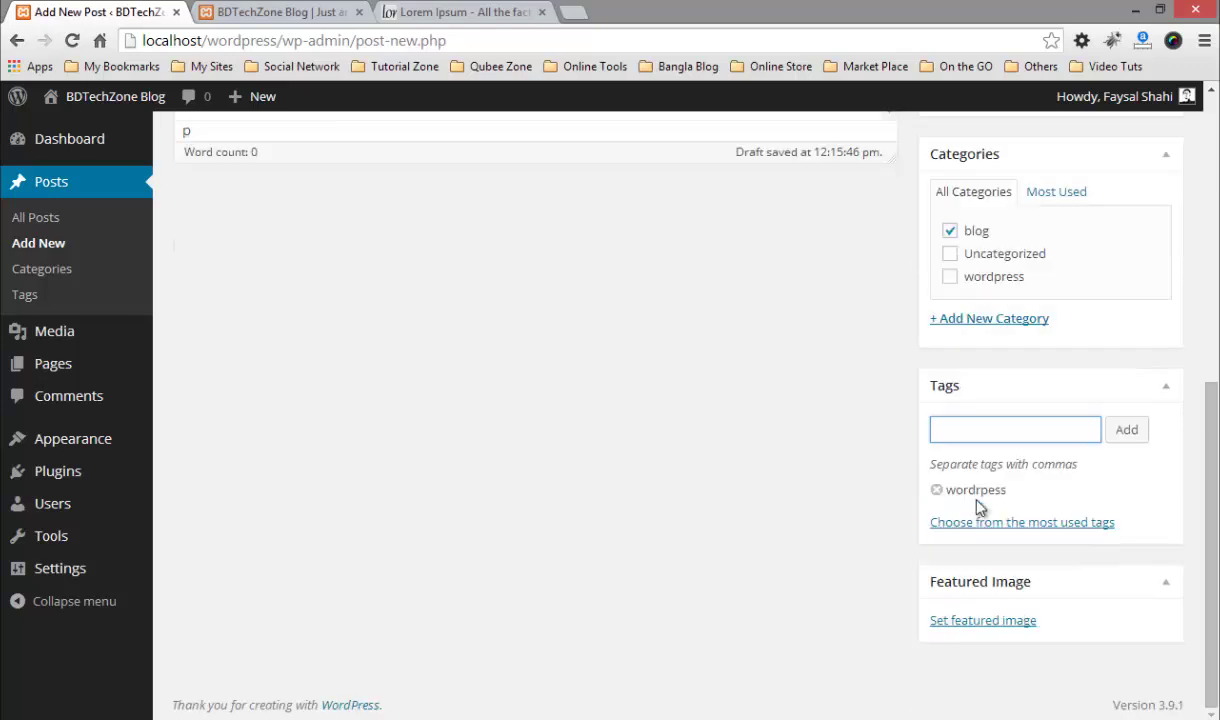
{"action": "left_click", "coordinate": [949, 630]}
{"action": "left_click", "coordinate": [80, 190]}
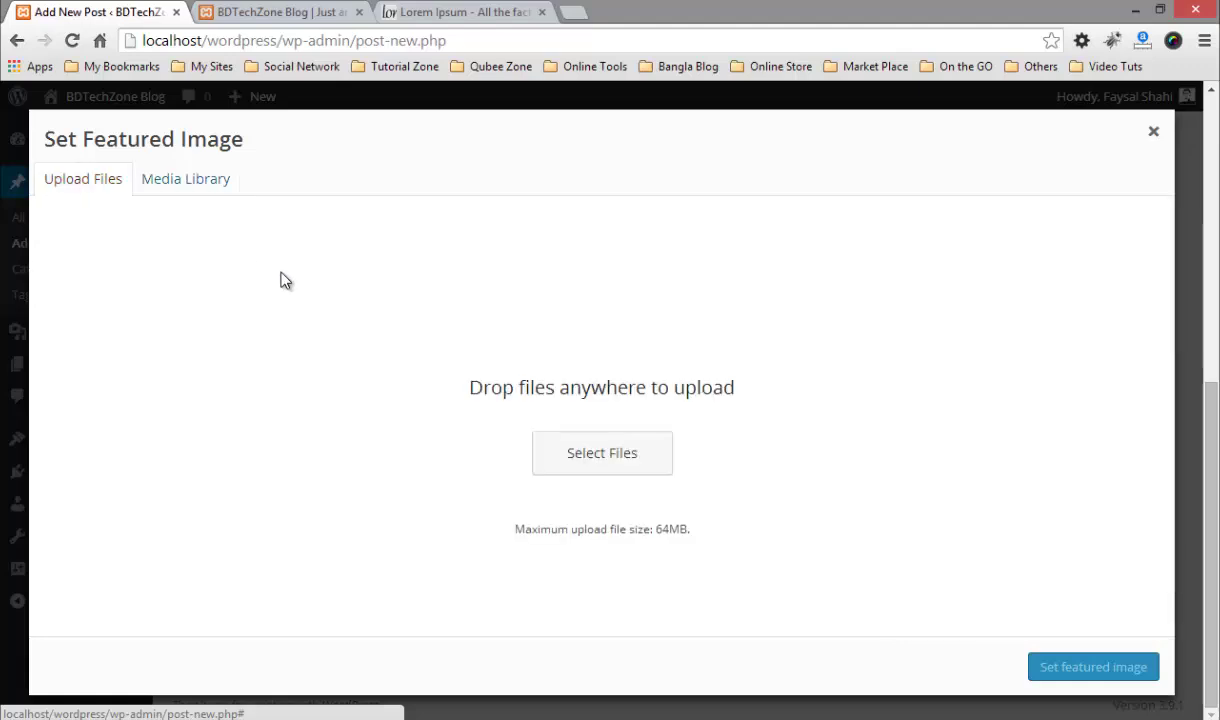
{"action": "left_click", "coordinate": [575, 456]}
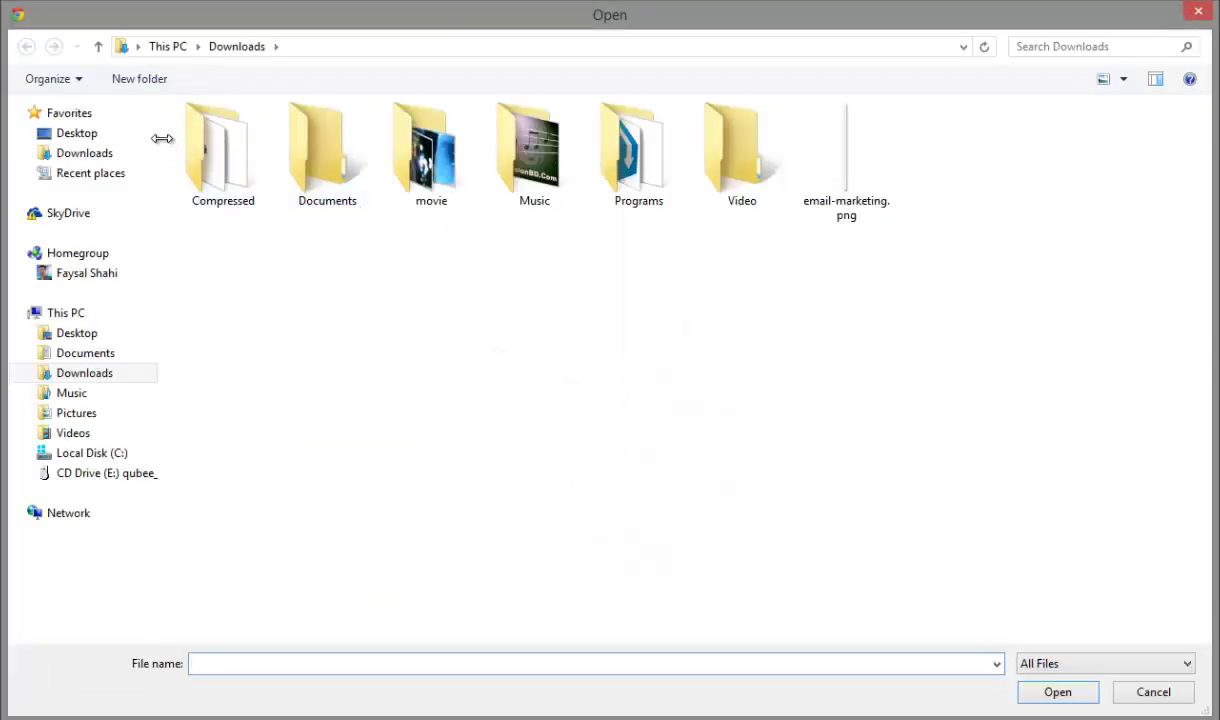
{"action": "left_click", "coordinate": [140, 46]}
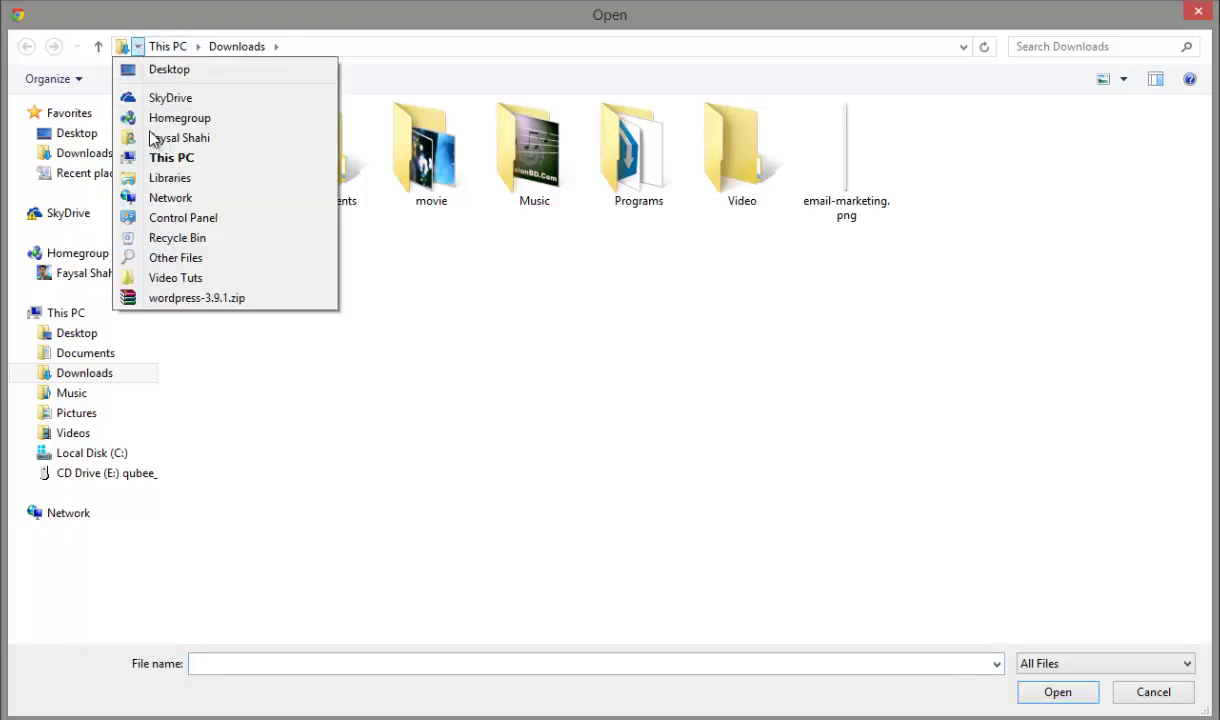
{"action": "left_click", "coordinate": [176, 258]}
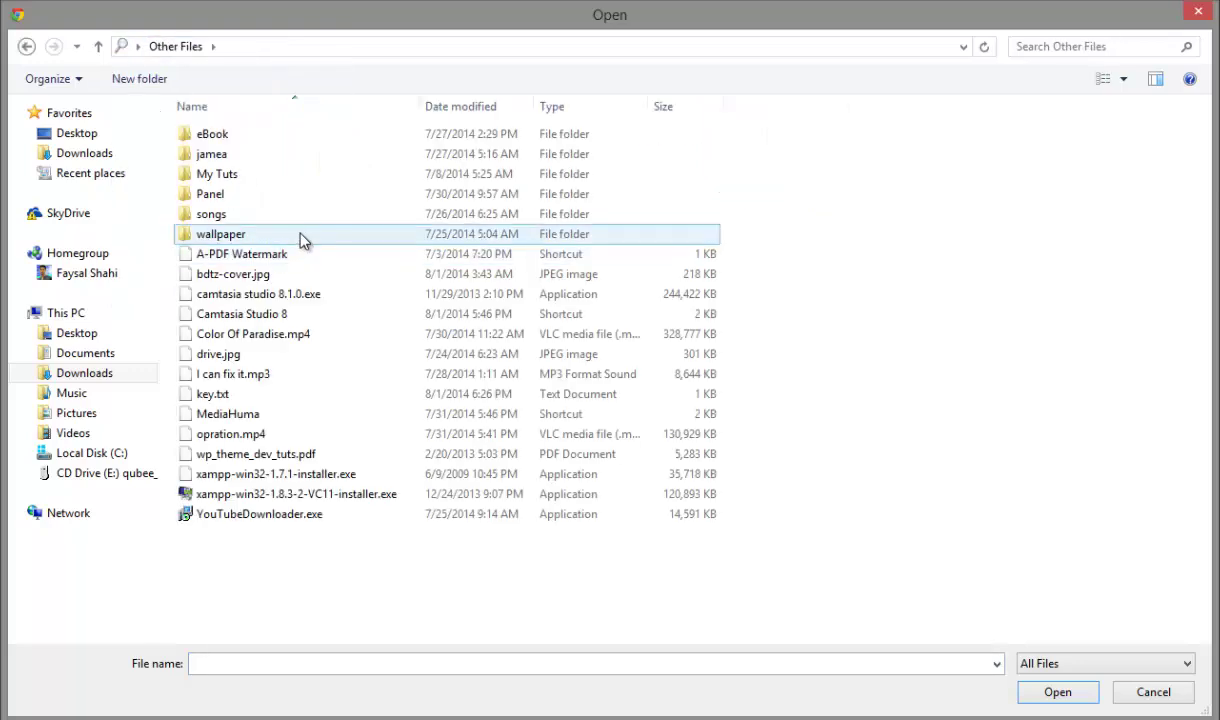
{"action": "double_click", "coordinate": [259, 274]}
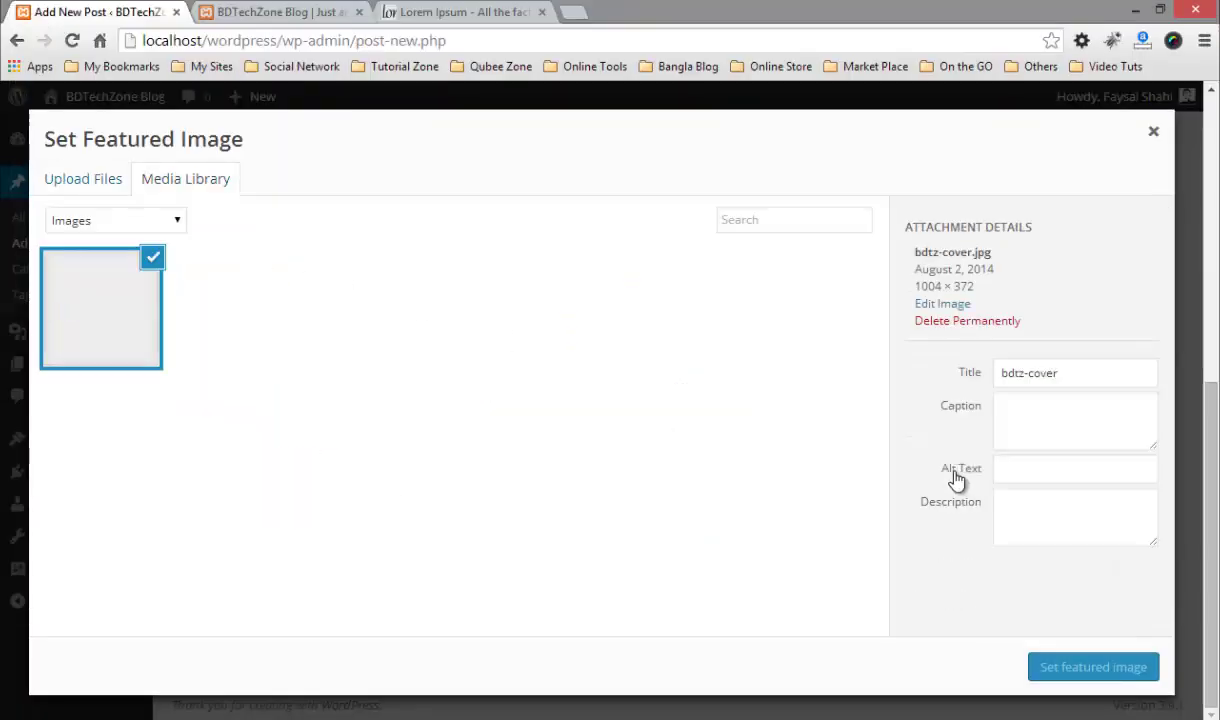
{"action": "left_click", "coordinate": [1063, 667]}
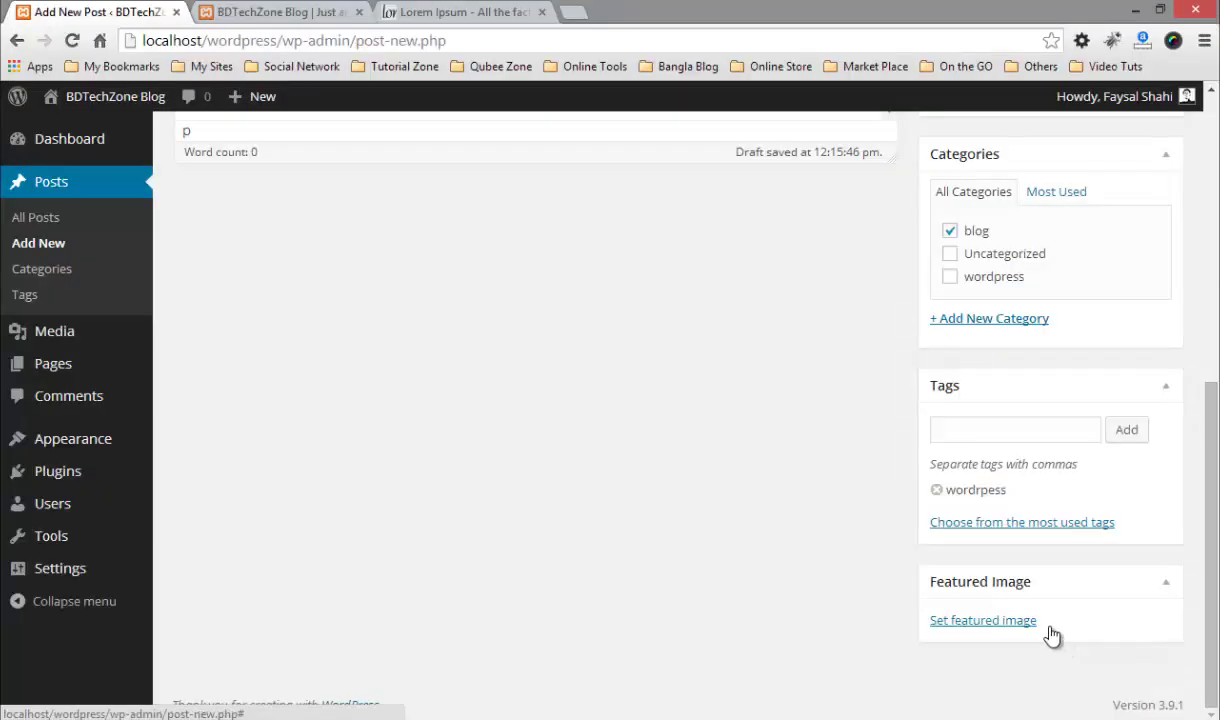
{"action": "scroll", "coordinate": [848, 538], "scroll_direction": "down", "scroll_amount": 3}
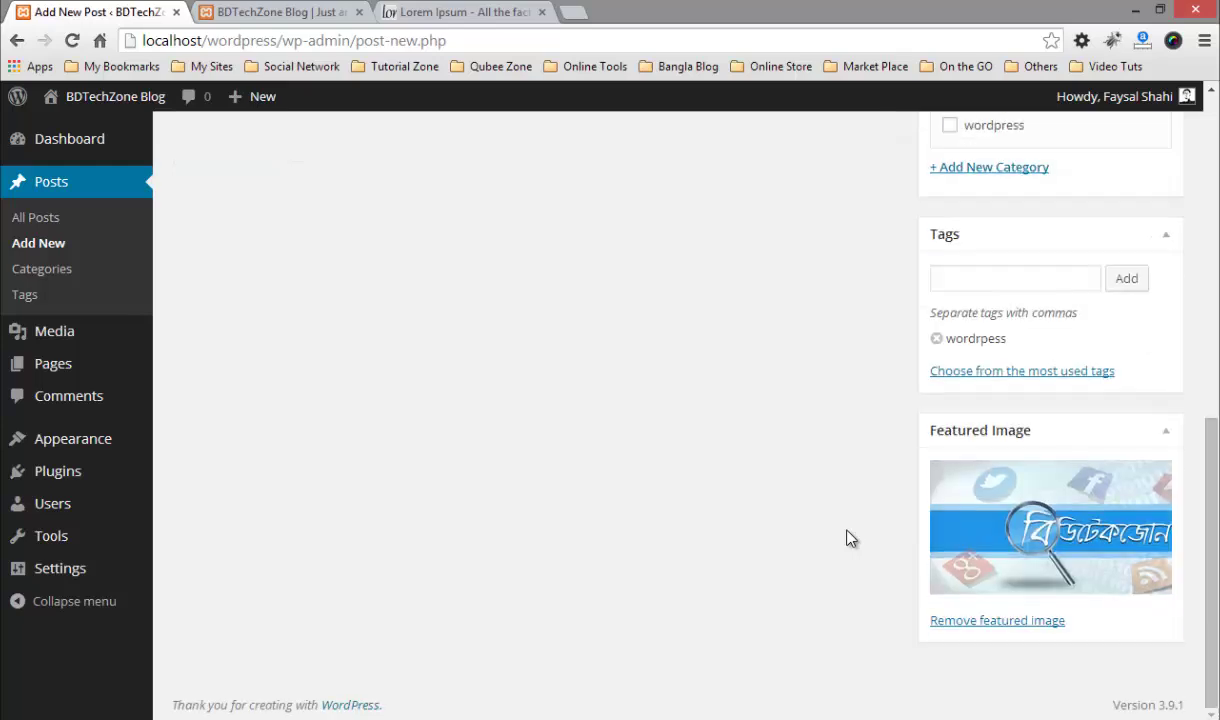
- Add a center-aligned empty paragraph between the two text paragraphs of the post body
{"action": "scroll", "coordinate": [848, 538], "scroll_direction": "up", "scroll_amount": 10}
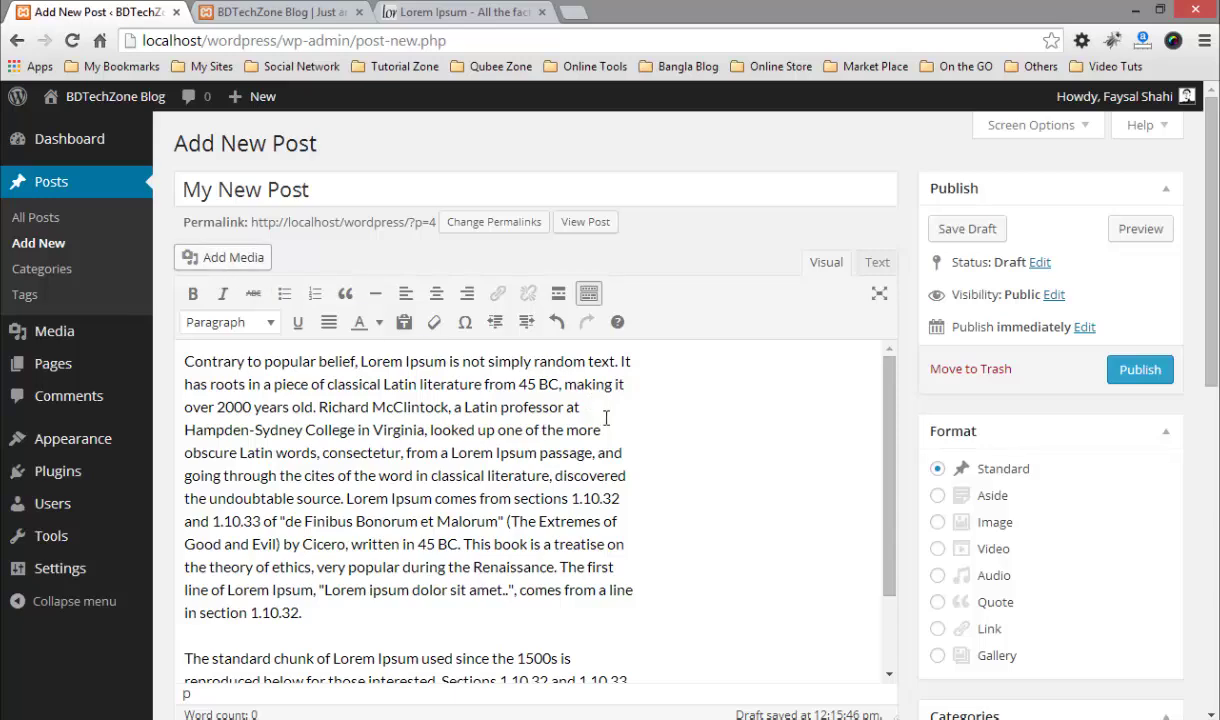
{"action": "scroll", "coordinate": [550, 446], "scroll_direction": "down", "scroll_amount": 3}
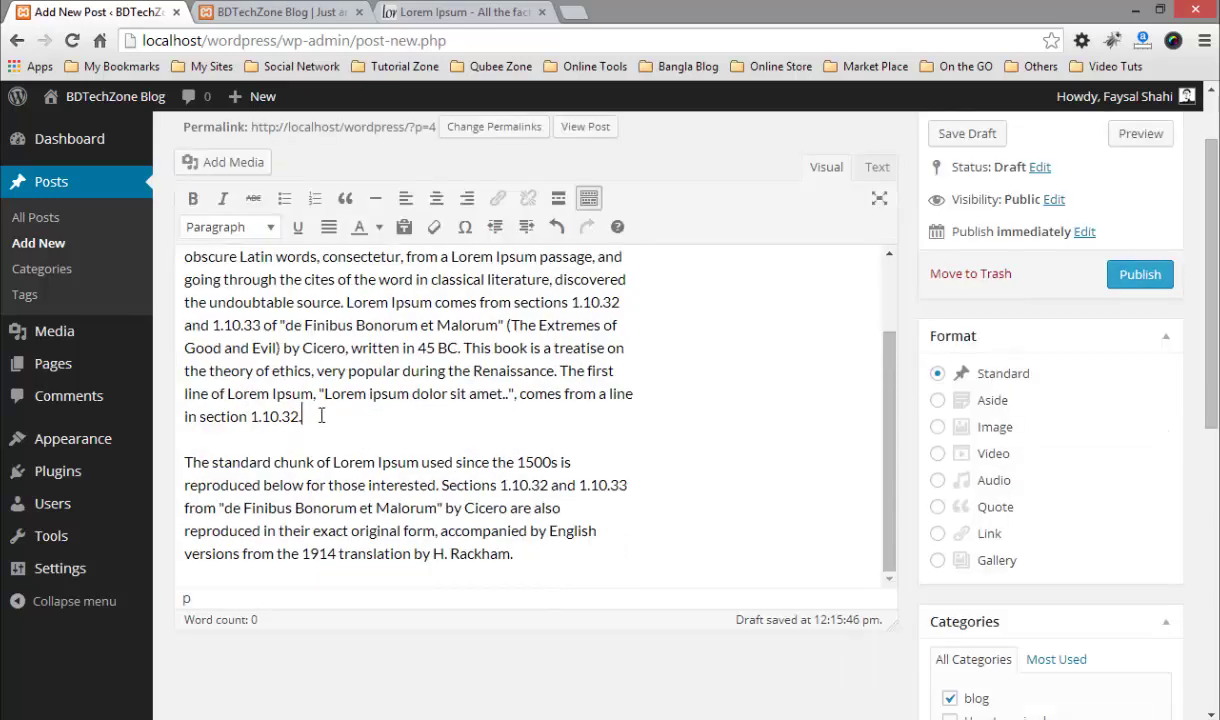
{"action": "key", "text": "Return"}
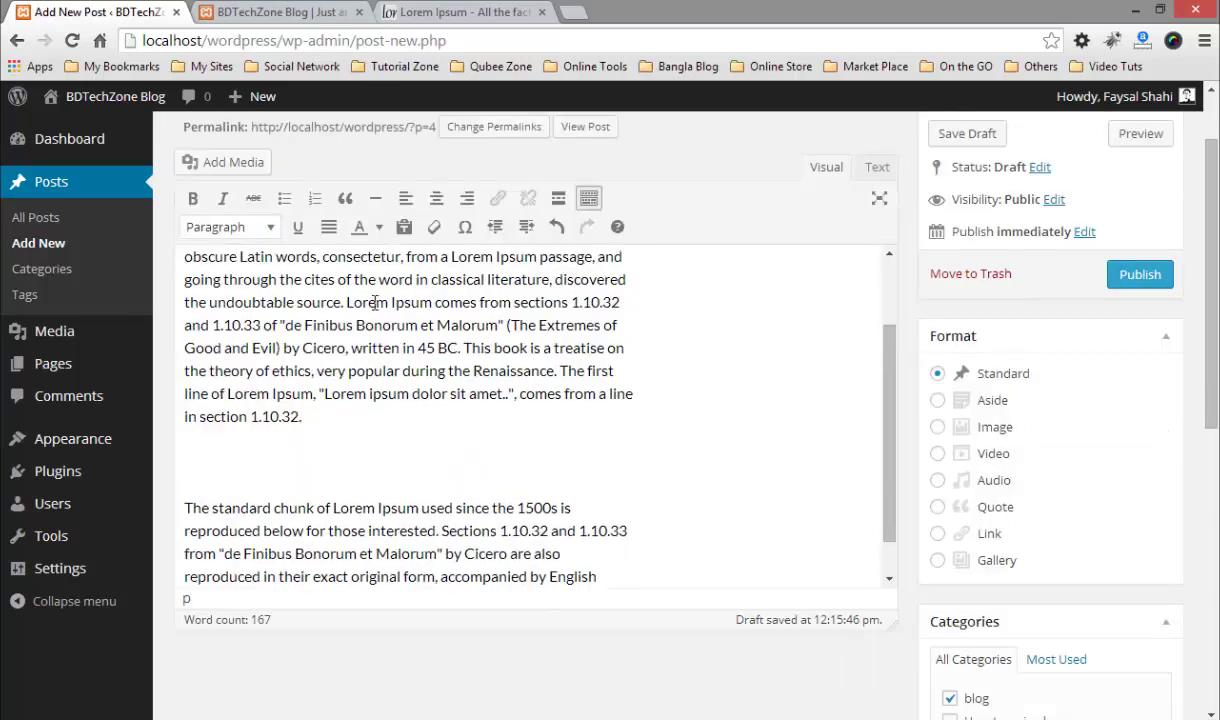
{"action": "left_click", "coordinate": [437, 198]}
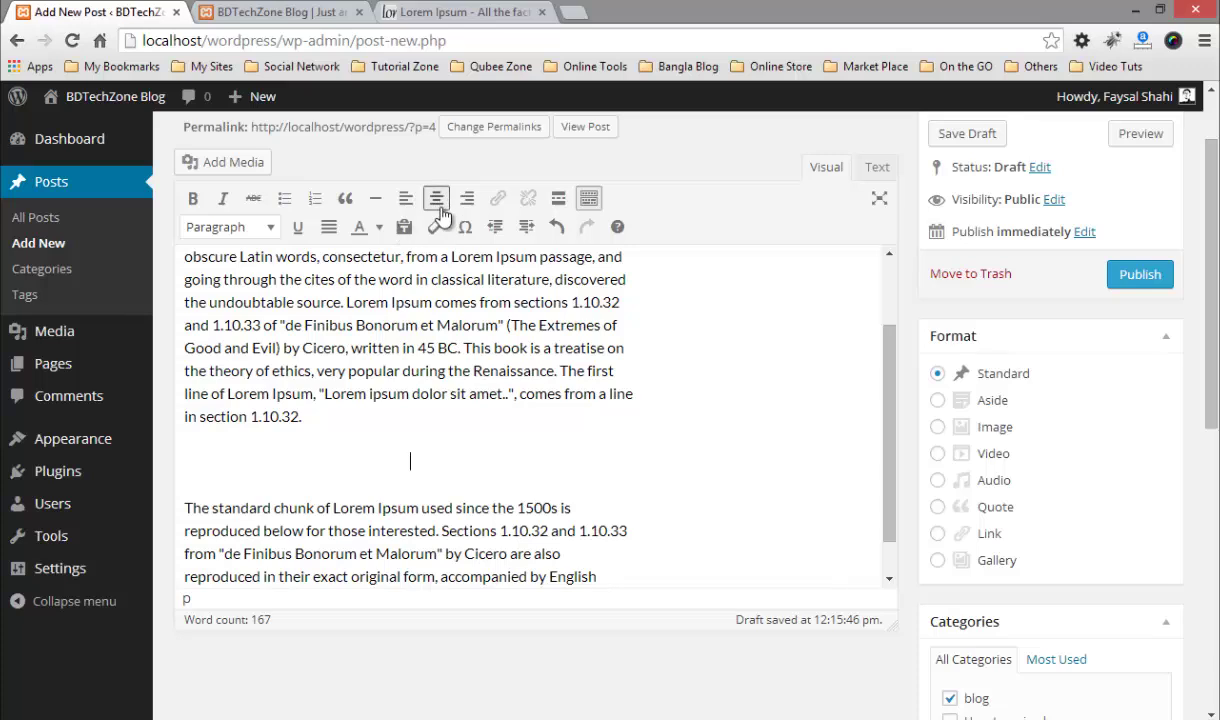
- Insert the bdtz-cover.jpg image from the media library into the post body
{"action": "left_click", "coordinate": [222, 160]}
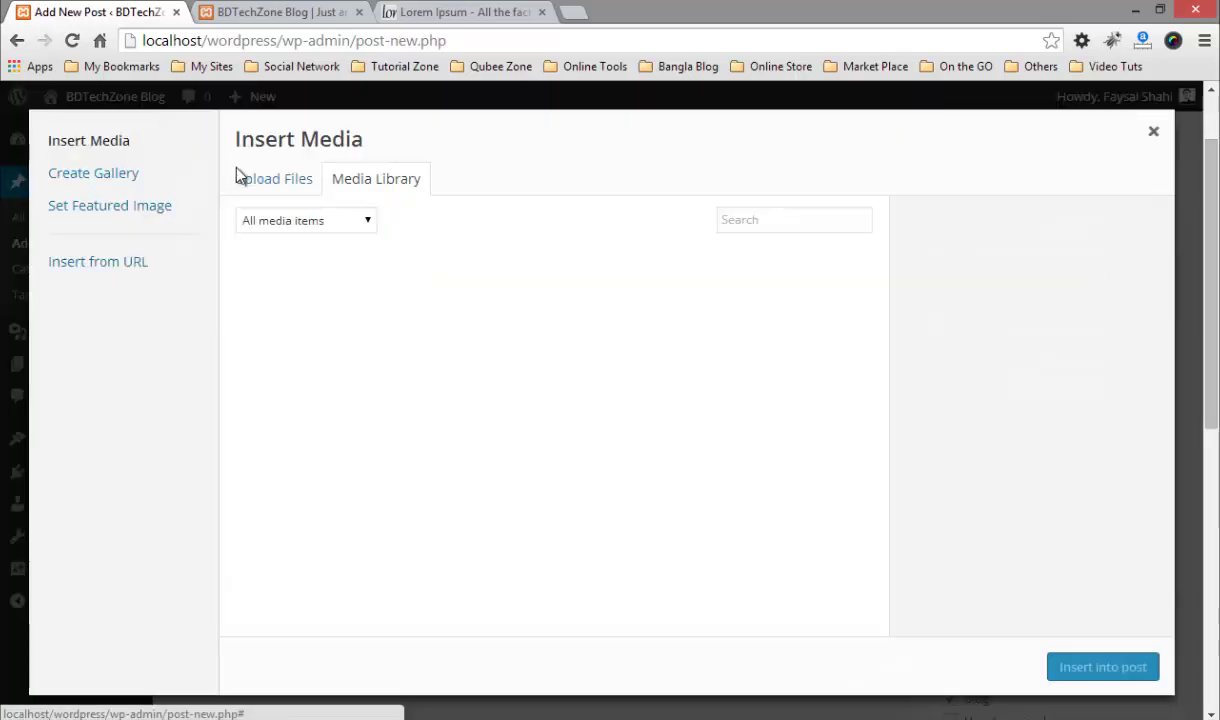
{"action": "left_click", "coordinate": [335, 262]}
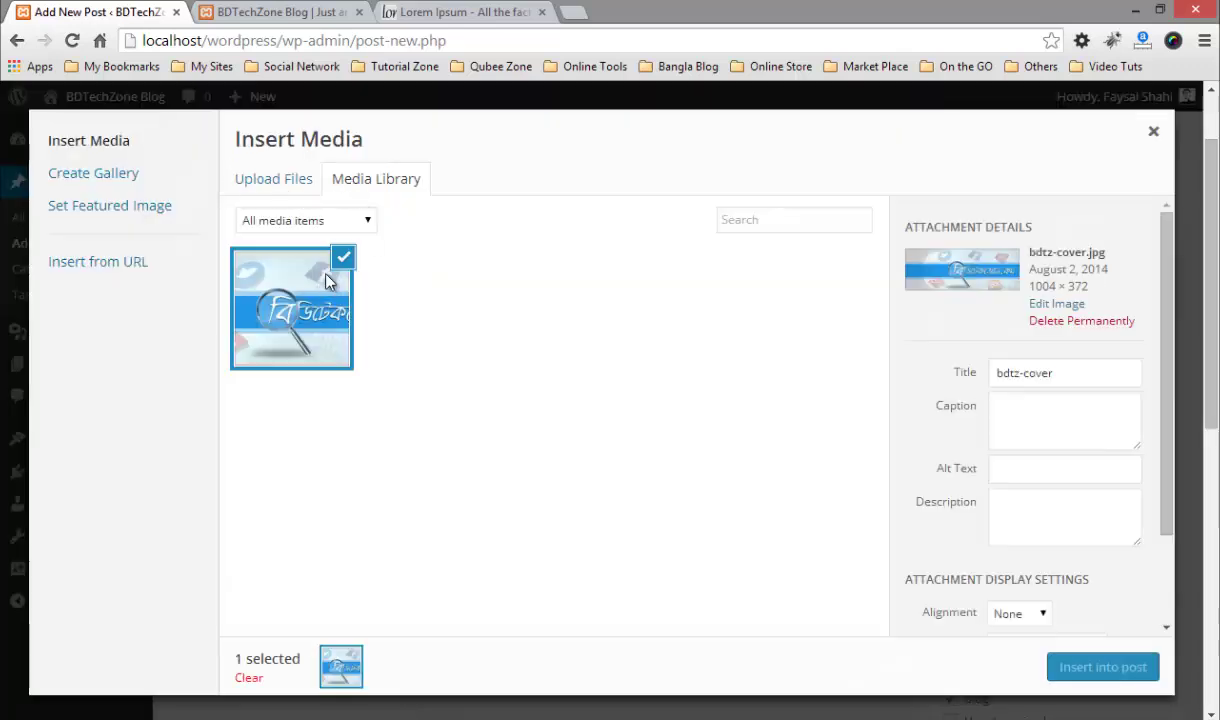
{"action": "left_click", "coordinate": [1081, 664]}
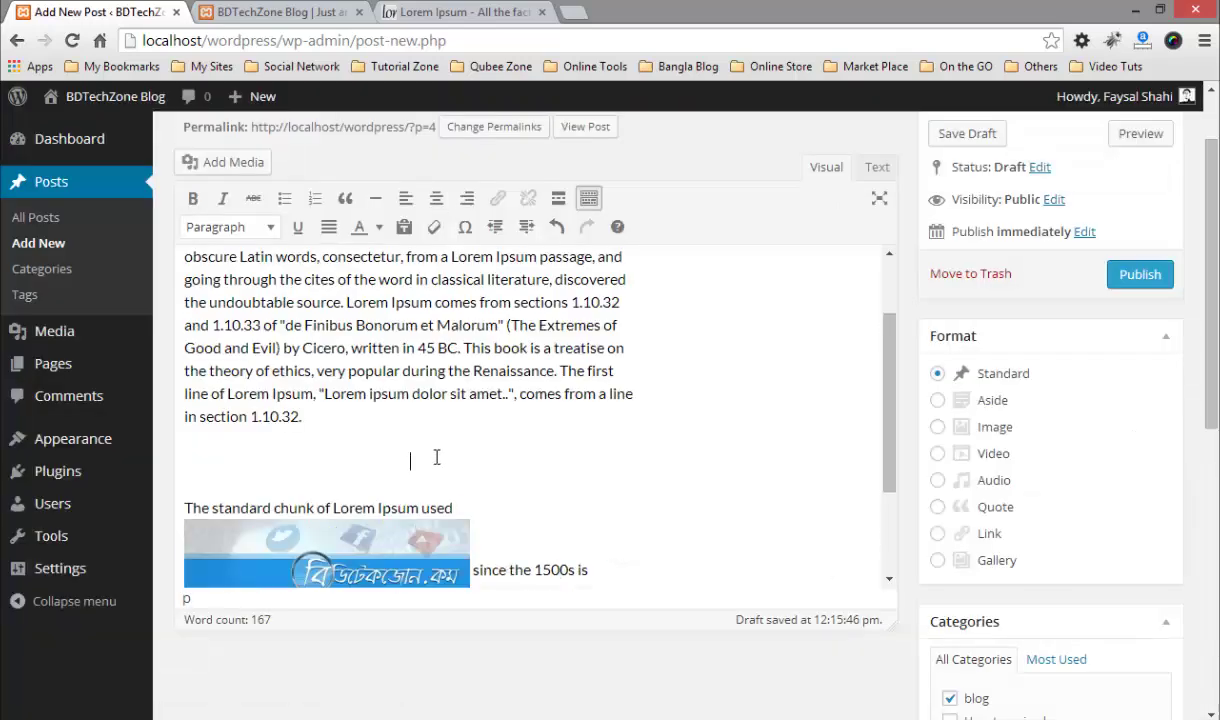
- Move the inserted image out of the second paragraph into the centered empty line between the two text paragraphs
{"action": "left_click", "coordinate": [430, 543]}
{"action": "left_click_drag", "start_coordinate": [449, 530], "coordinate": [449, 484]}
{"action": "scroll", "coordinate": [473, 487], "scroll_direction": "down", "scroll_amount": 1}
{"action": "left_click", "coordinate": [493, 425]}
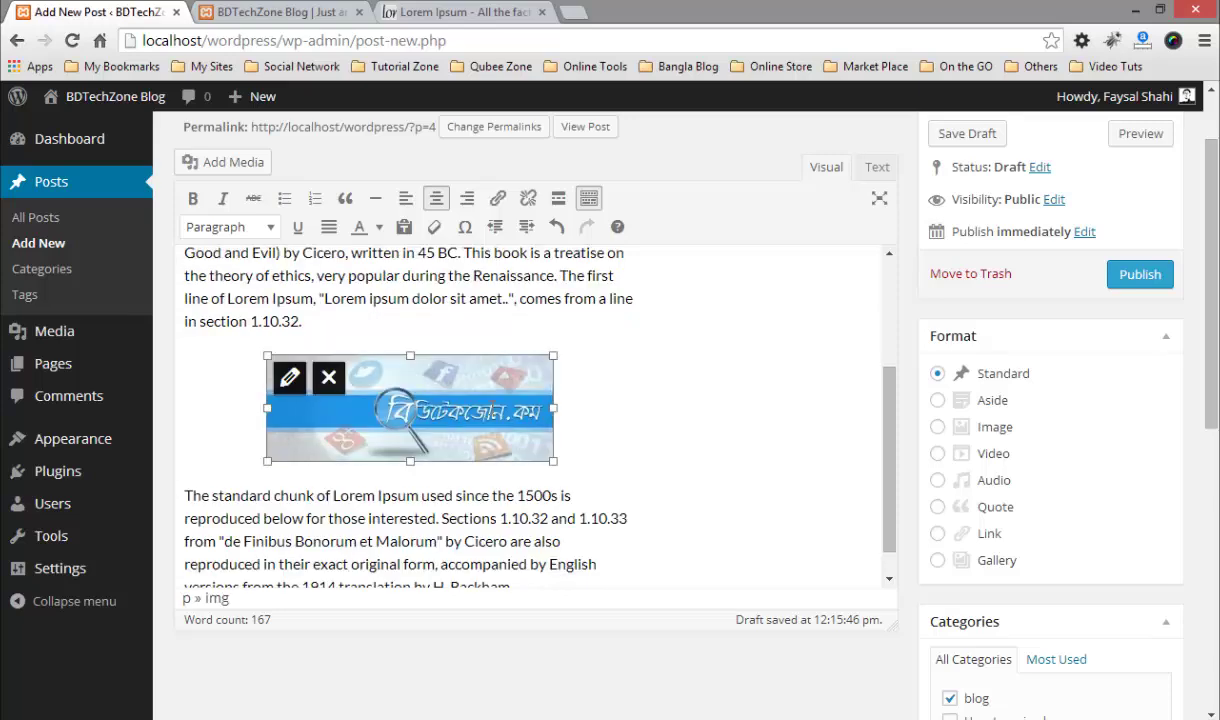
{"action": "left_click", "coordinate": [533, 315]}
{"action": "scroll", "coordinate": [545, 308], "scroll_direction": "up", "scroll_amount": 5}
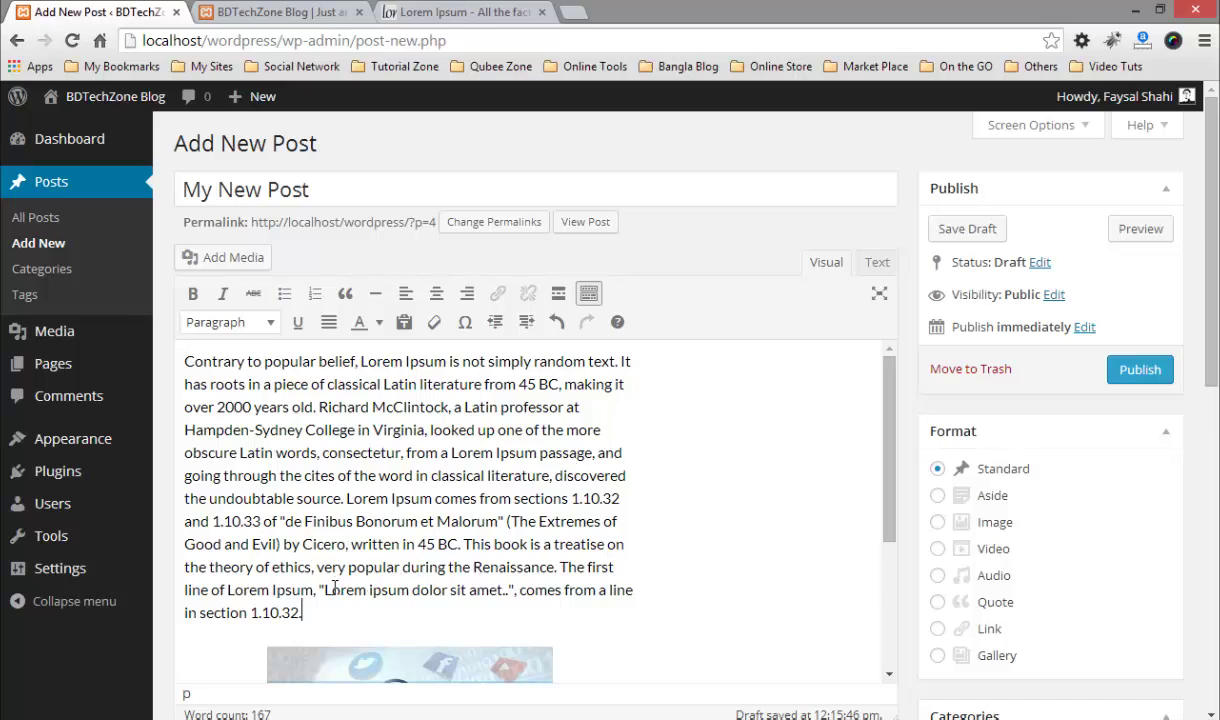
{"action": "left_click_drag", "start_coordinate": [320, 411], "coordinate": [366, 401]}
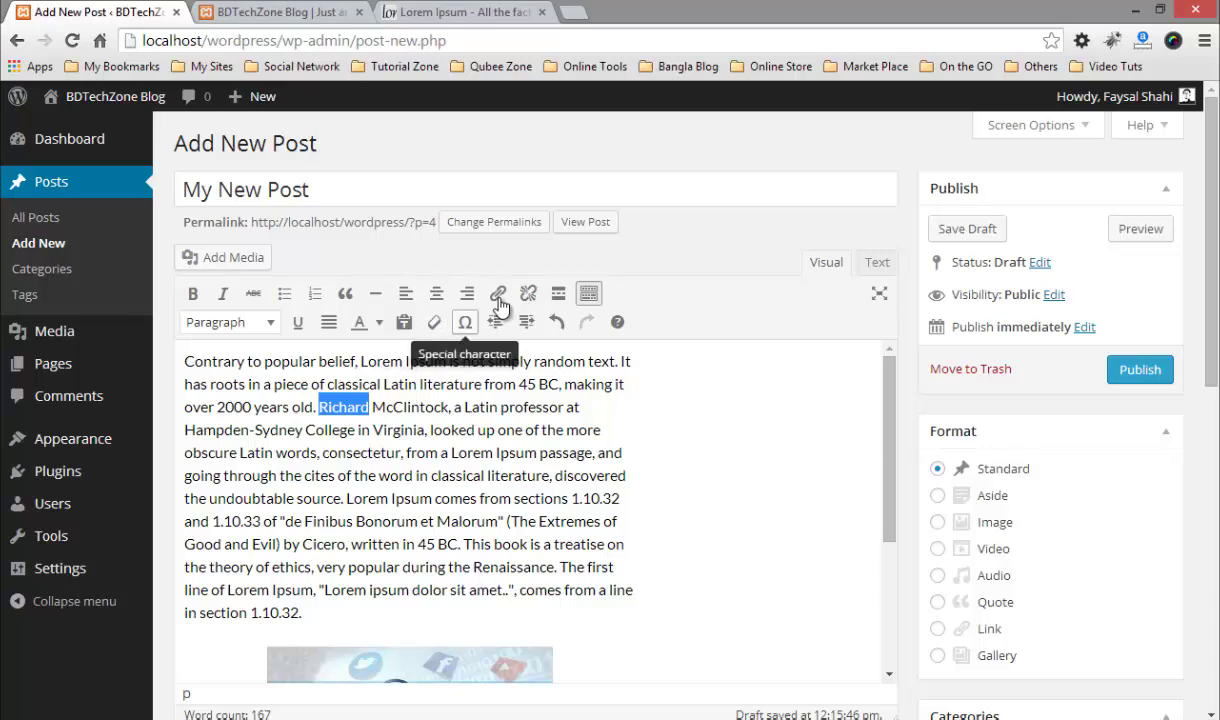
{"action": "left_click", "coordinate": [498, 294]}
{"action": "left_click", "coordinate": [551, 371]}
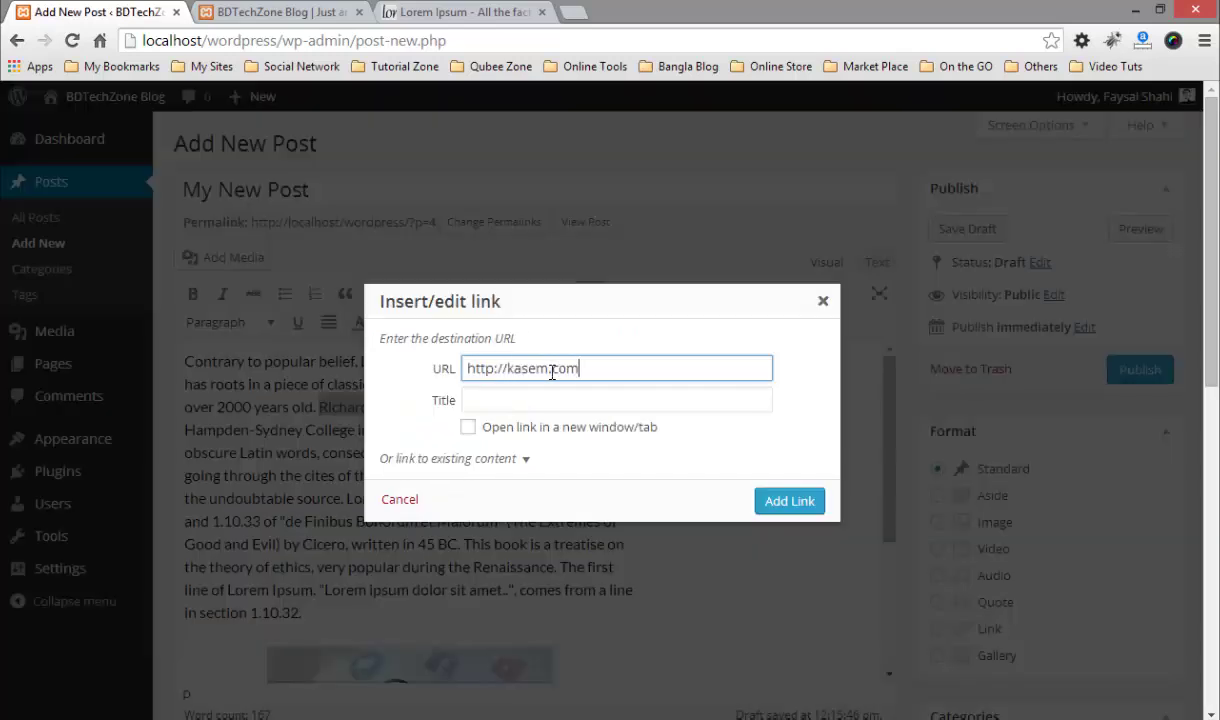
{"action": "left_click", "coordinate": [599, 428]}
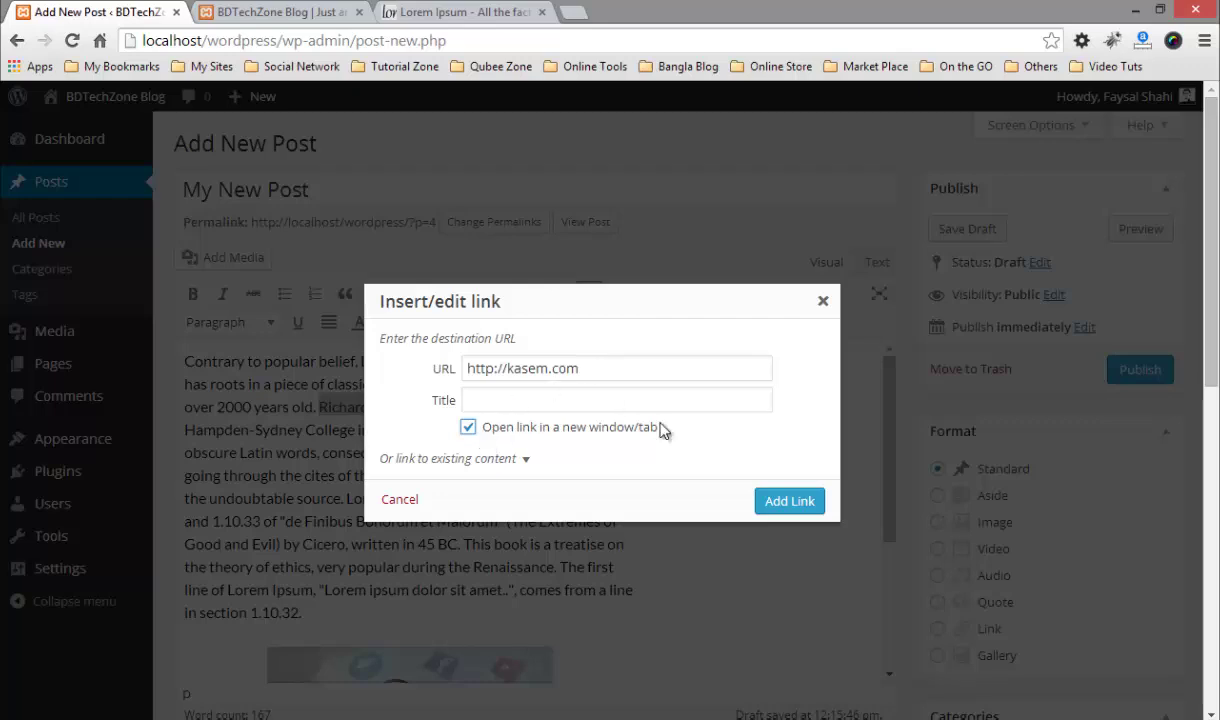
{"action": "left_click", "coordinate": [790, 501]}
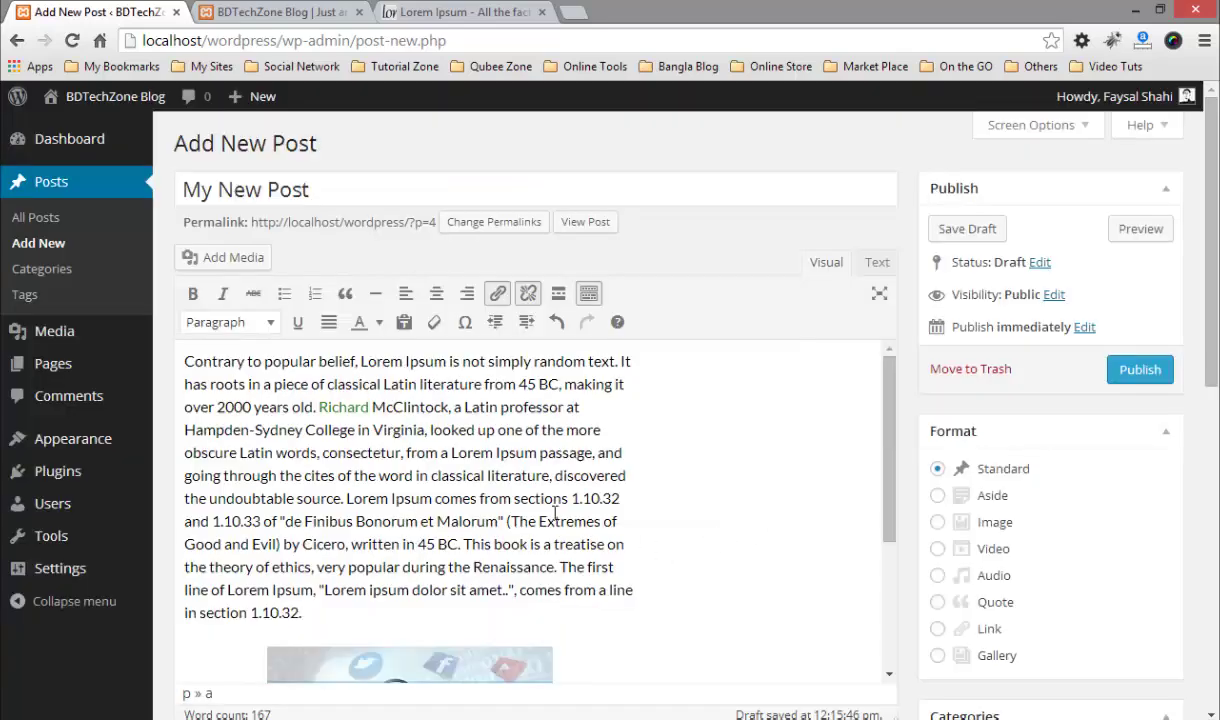
- Examine the editor's paragraph style options and the special character chart without inserting anything
{"action": "left_click", "coordinate": [210, 322]}
{"action": "left_click", "coordinate": [420, 384]}
{"action": "left_click", "coordinate": [566, 407]}
{"action": "left_click", "coordinate": [250, 322]}
{"action": "left_click", "coordinate": [318, 360]}
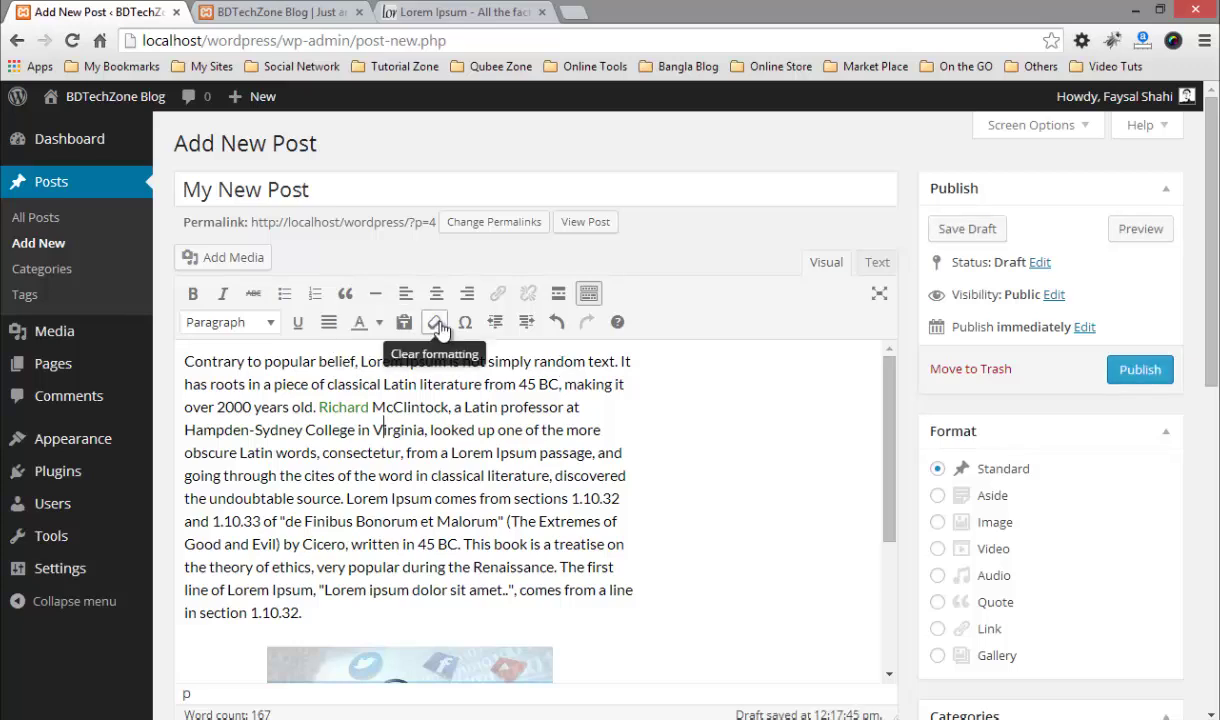
{"action": "left_click_drag", "start_coordinate": [512, 544], "coordinate": [408, 453]}
{"action": "left_click", "coordinate": [436, 452]}
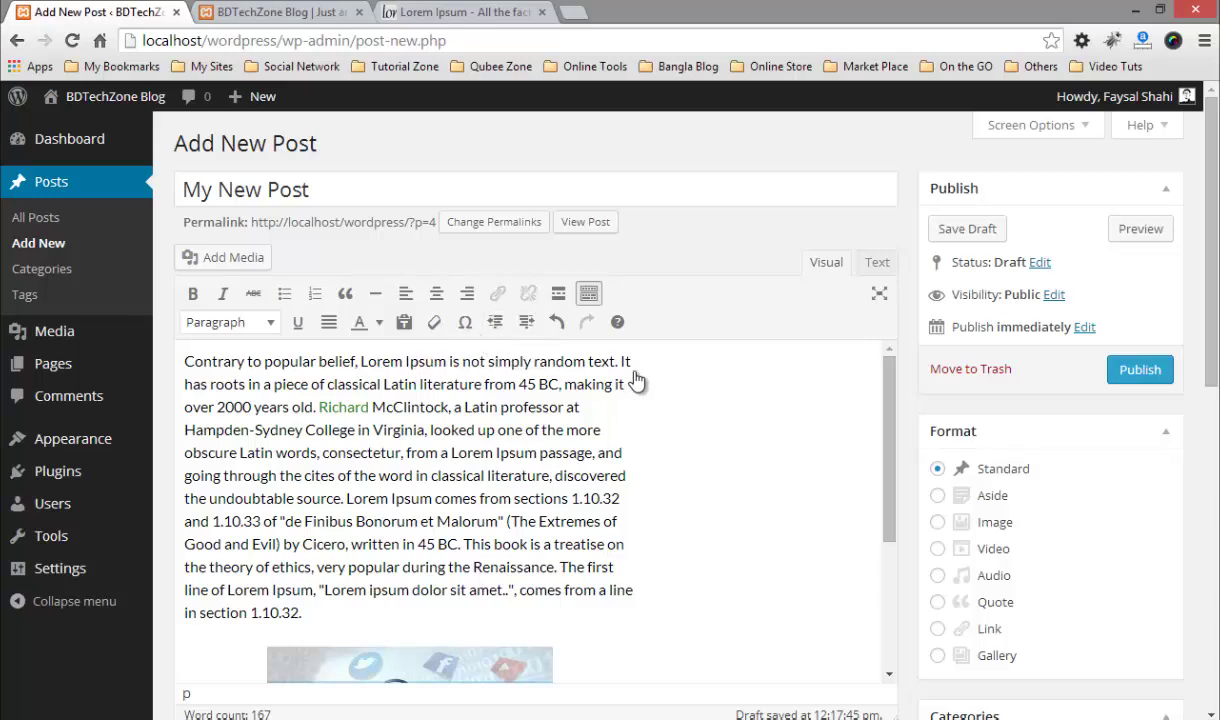
{"action": "left_click", "coordinate": [465, 321]}
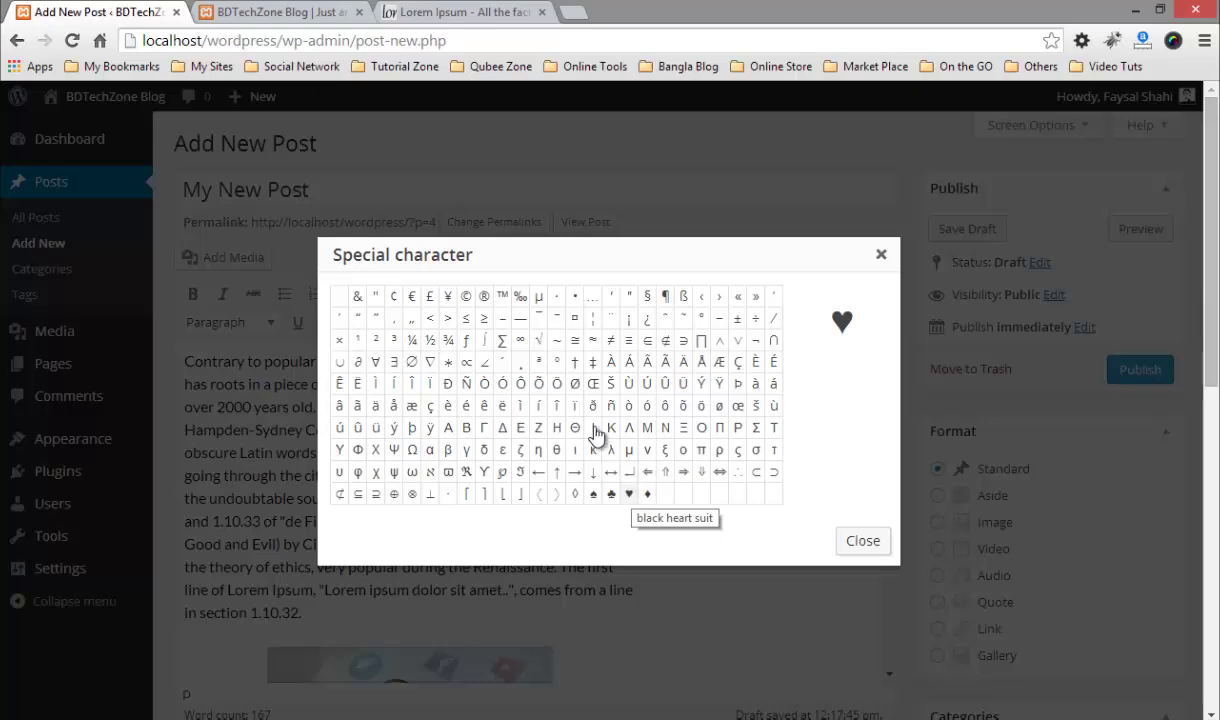
{"action": "left_click", "coordinate": [859, 543]}
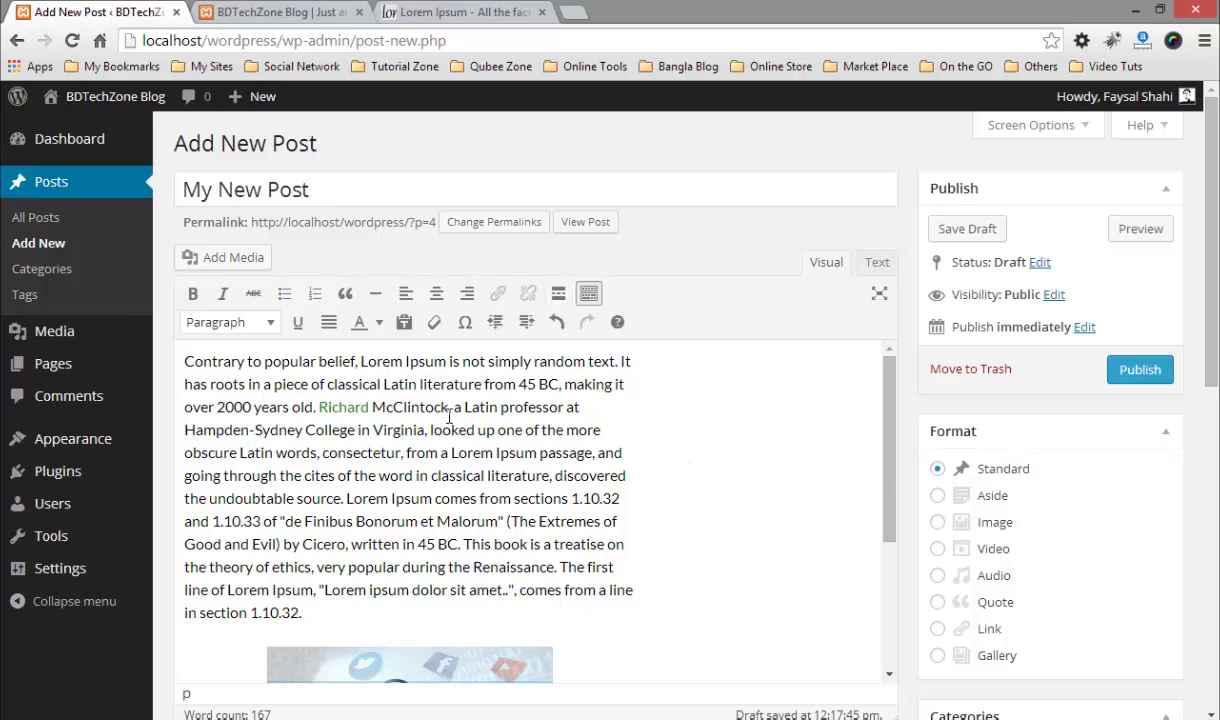
- Insert a Read More break after the first text paragraph, above the image
{"action": "left_click", "coordinate": [558, 293]}
{"action": "scroll", "coordinate": [694, 464], "scroll_direction": "down", "scroll_amount": 5}
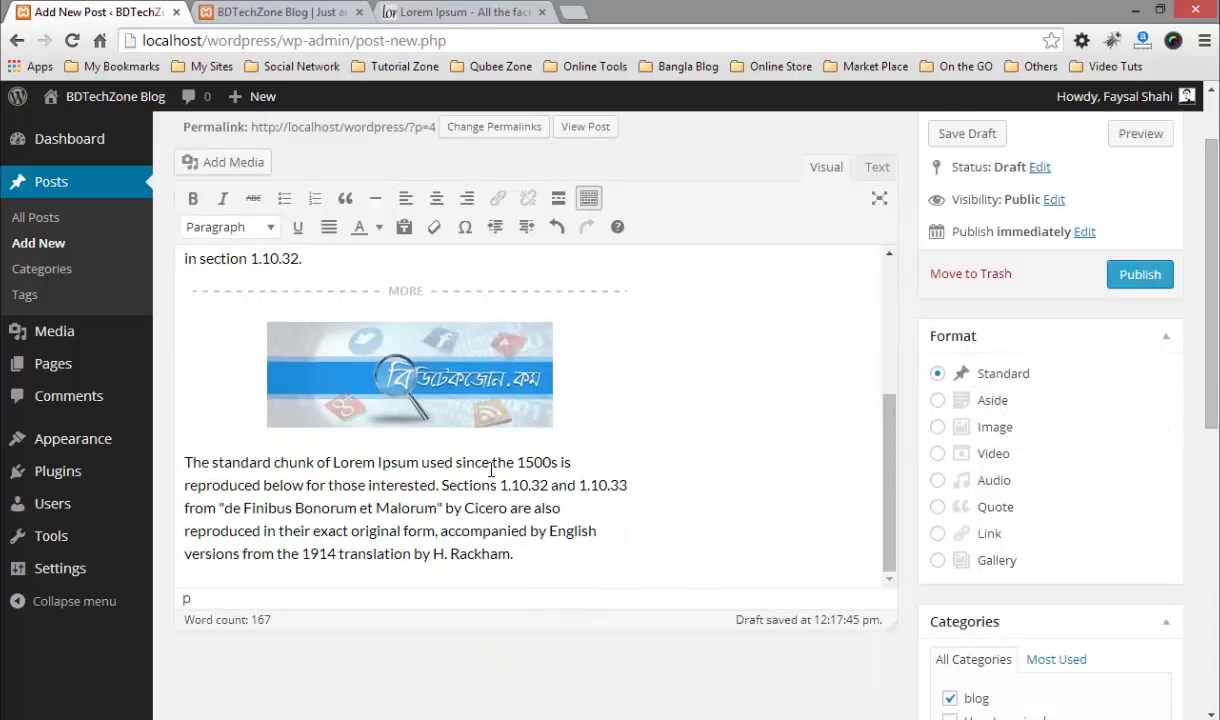
{"action": "scroll", "coordinate": [491, 469], "scroll_direction": "up", "scroll_amount": 5}
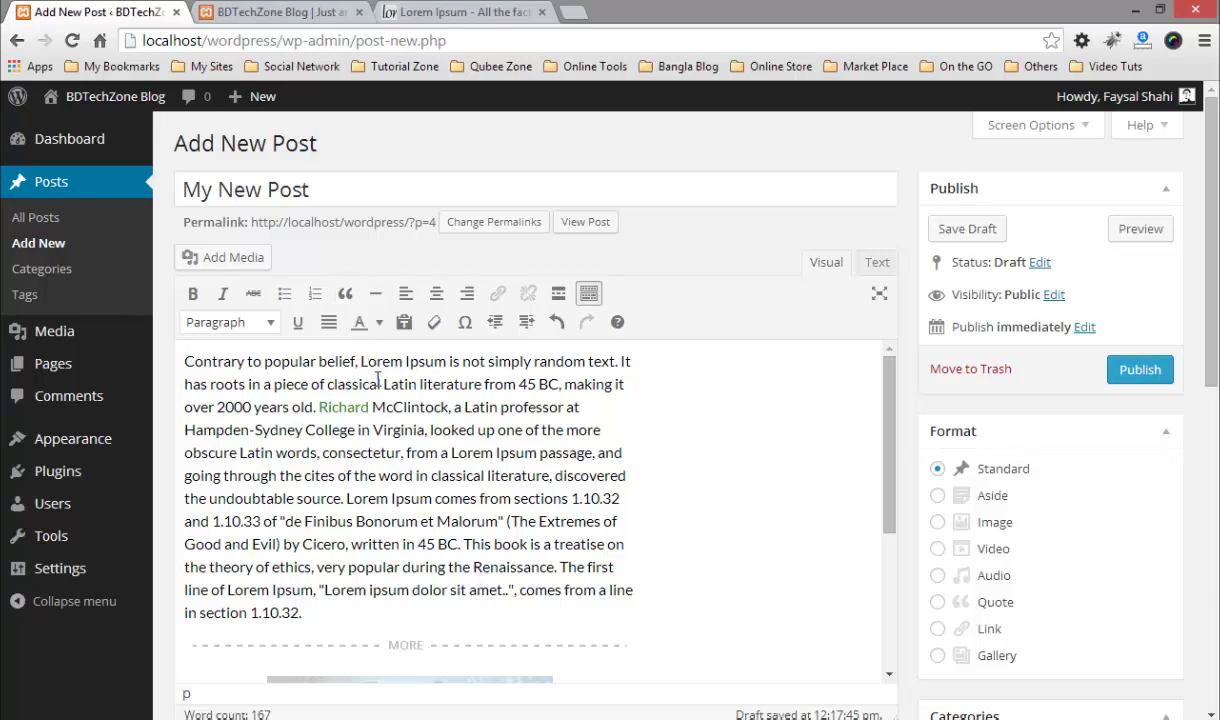
- Format the paragraph below the image as a blockquote
{"action": "scroll", "coordinate": [380, 420], "scroll_direction": "down", "scroll_amount": 3}
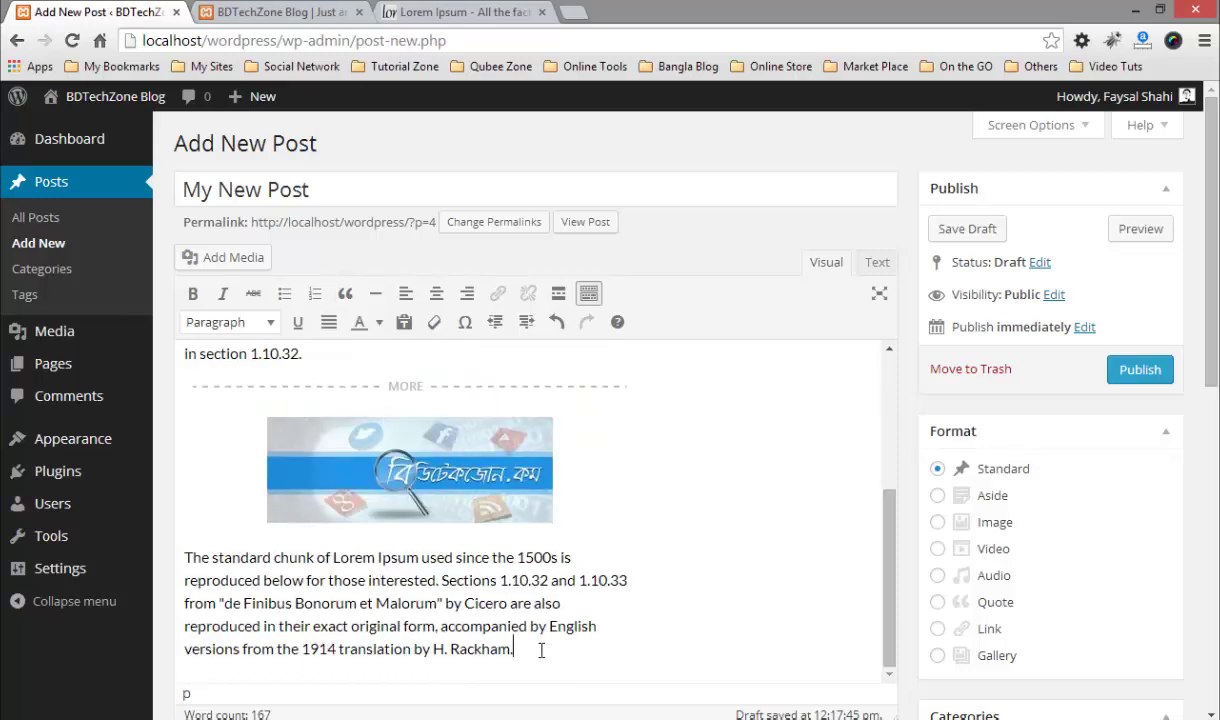
{"action": "left_click_drag", "start_coordinate": [213, 606], "coordinate": [184, 604]}
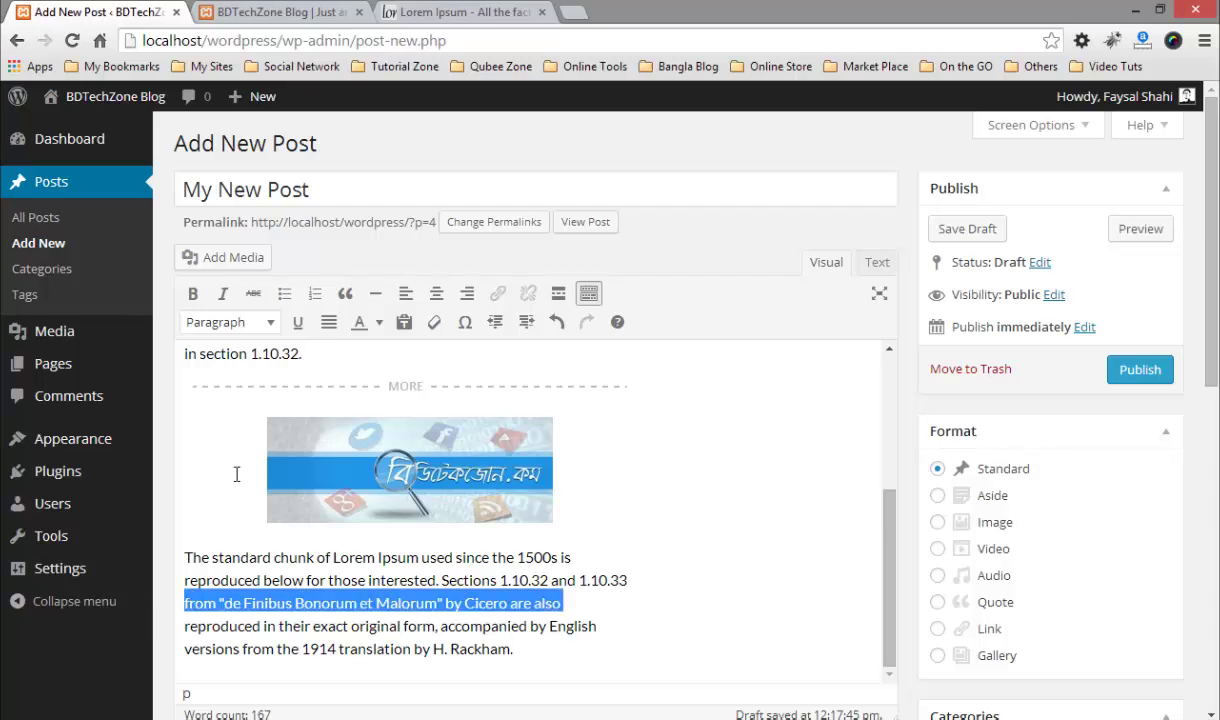
{"action": "left_click", "coordinate": [345, 293]}
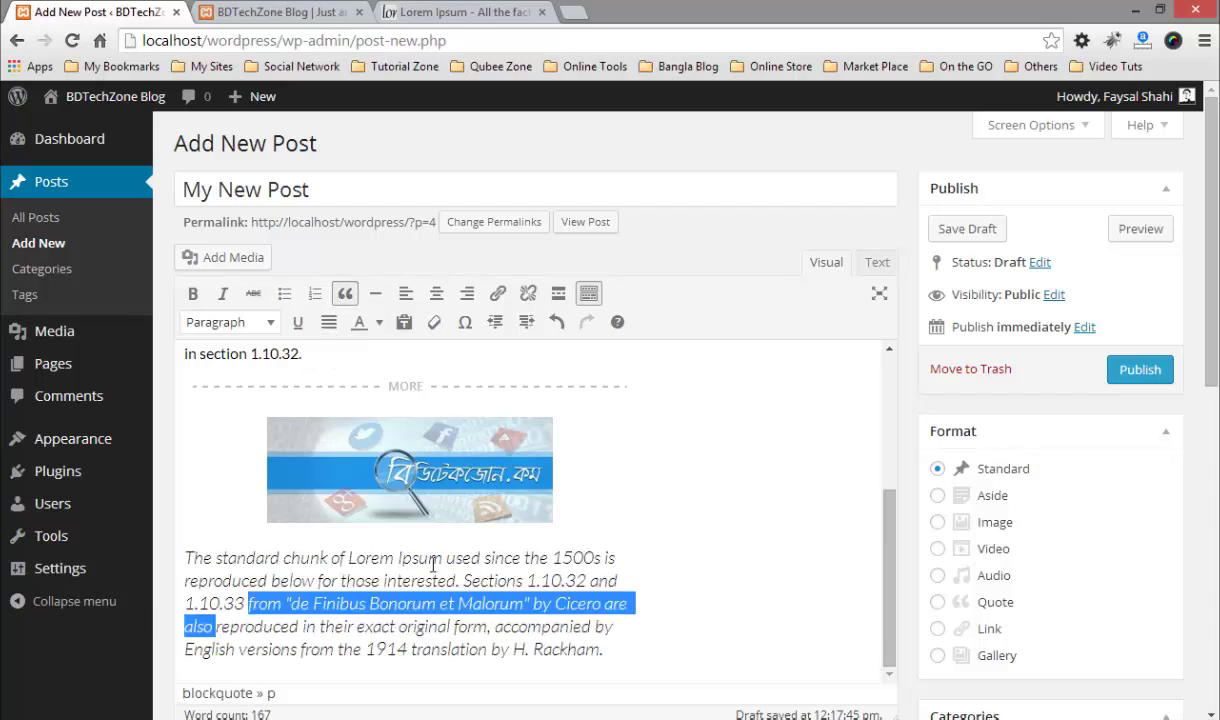
{"action": "left_click", "coordinate": [399, 603]}
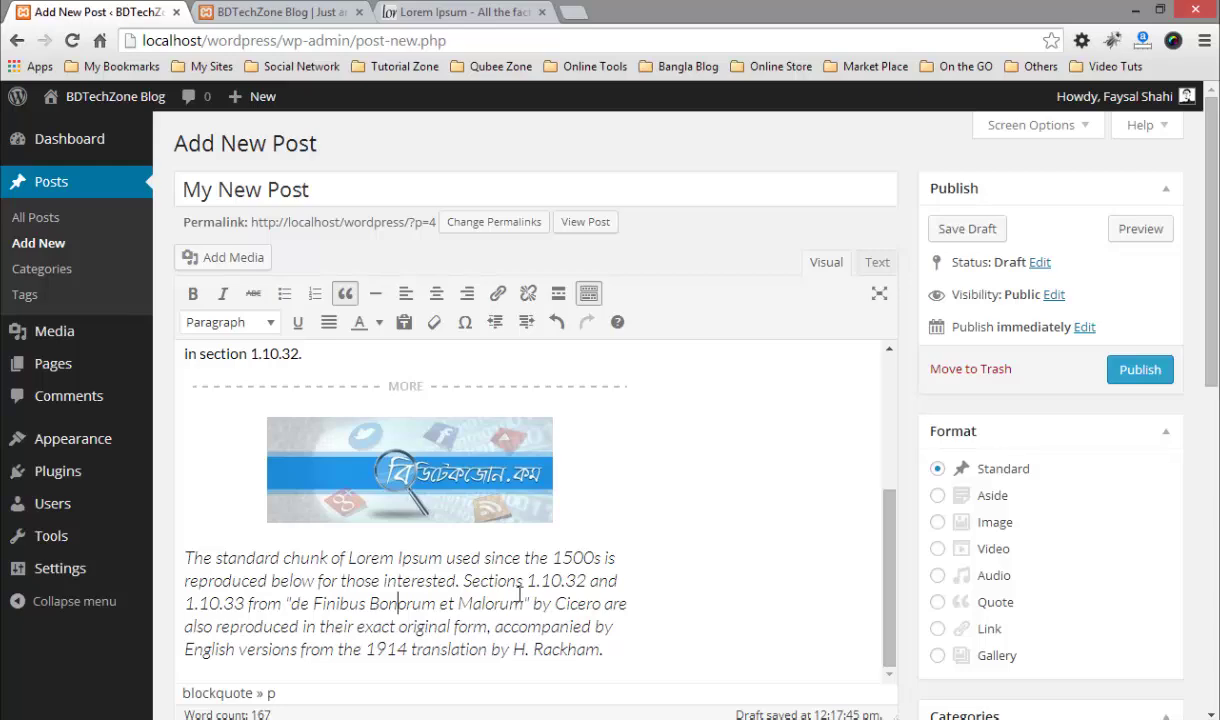
- Add a bulleted list with the items one, two and three between the first paragraph and the Read More break
{"action": "scroll", "coordinate": [519, 593], "scroll_direction": "up", "scroll_amount": 5}
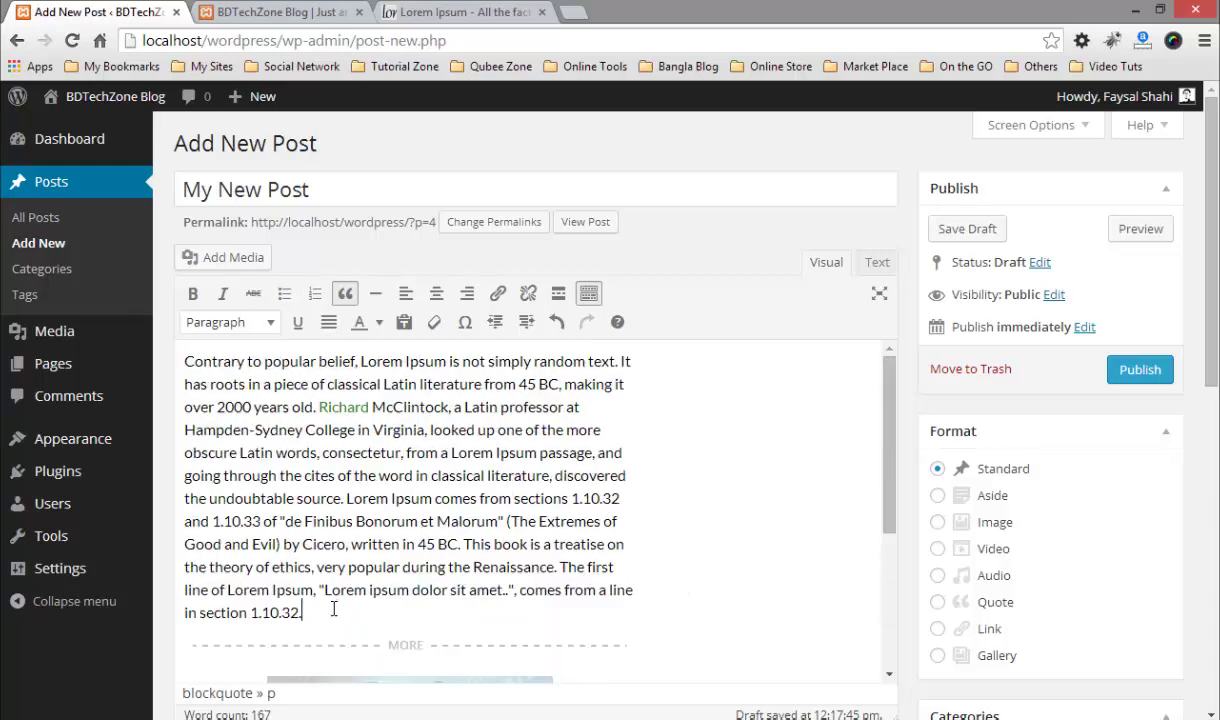
{"action": "key", "text": "Return"}
{"action": "key", "text": "Return"}
{"action": "scroll", "coordinate": [332, 610], "scroll_direction": "down", "scroll_amount": 5}
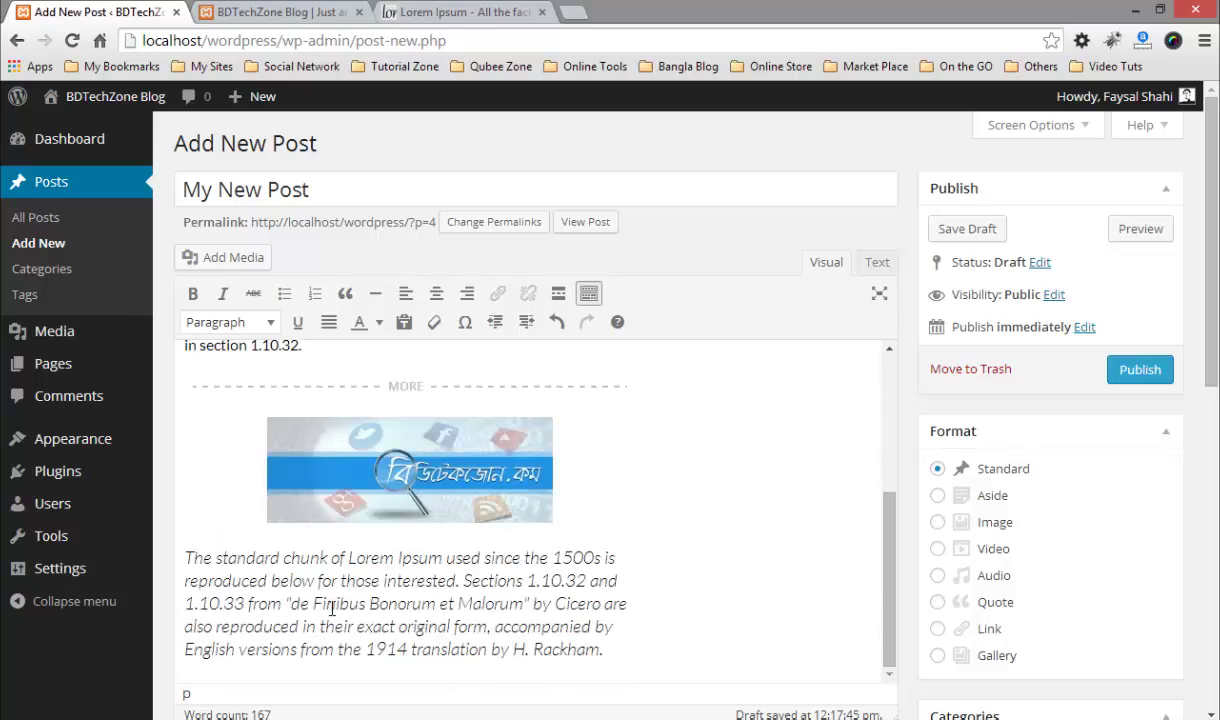
{"action": "scroll", "coordinate": [245, 414], "scroll_direction": "up", "scroll_amount": 4}
{"action": "left_click", "coordinate": [286, 294]}
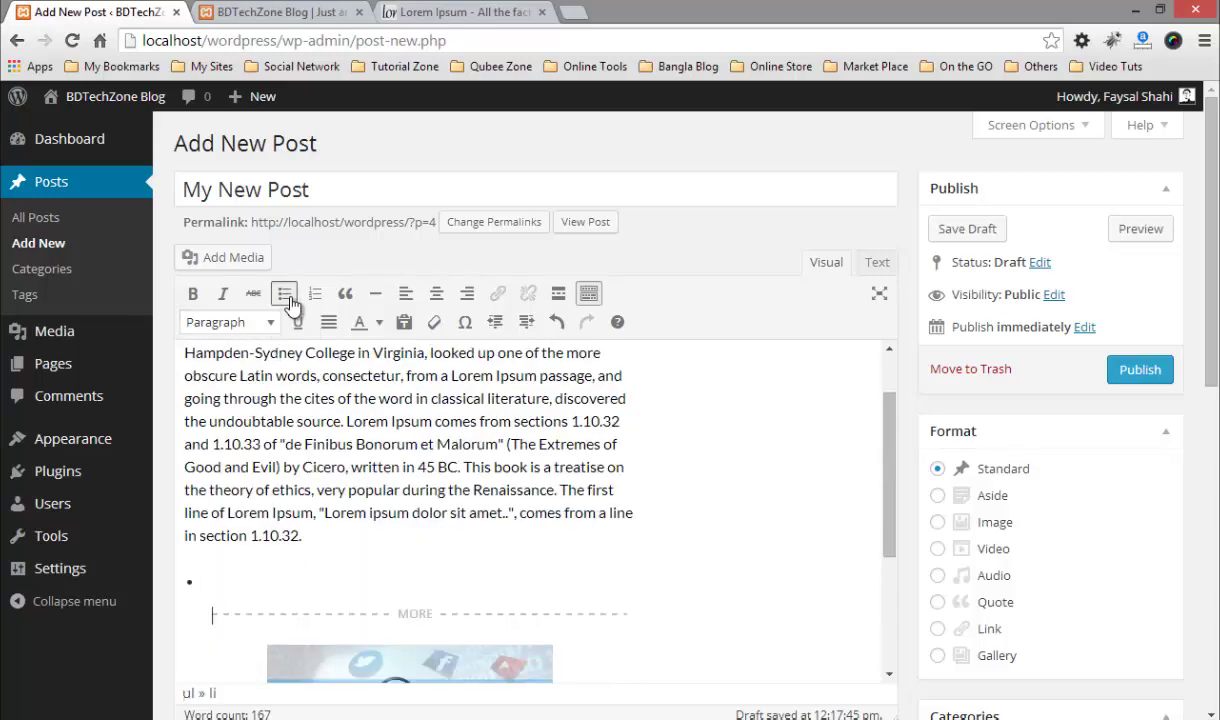
{"action": "type", "text": "one"}
{"action": "key", "text": "Return"}
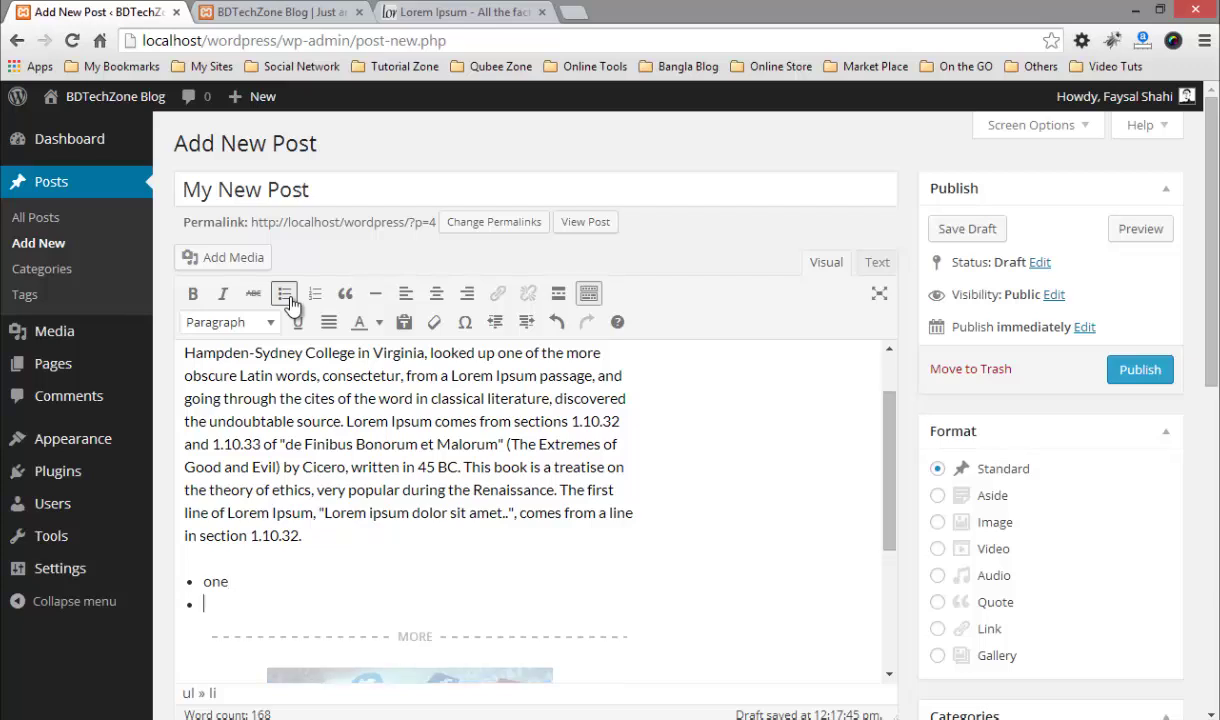
{"action": "type", "text": "two"}
{"action": "key", "text": "Return"}
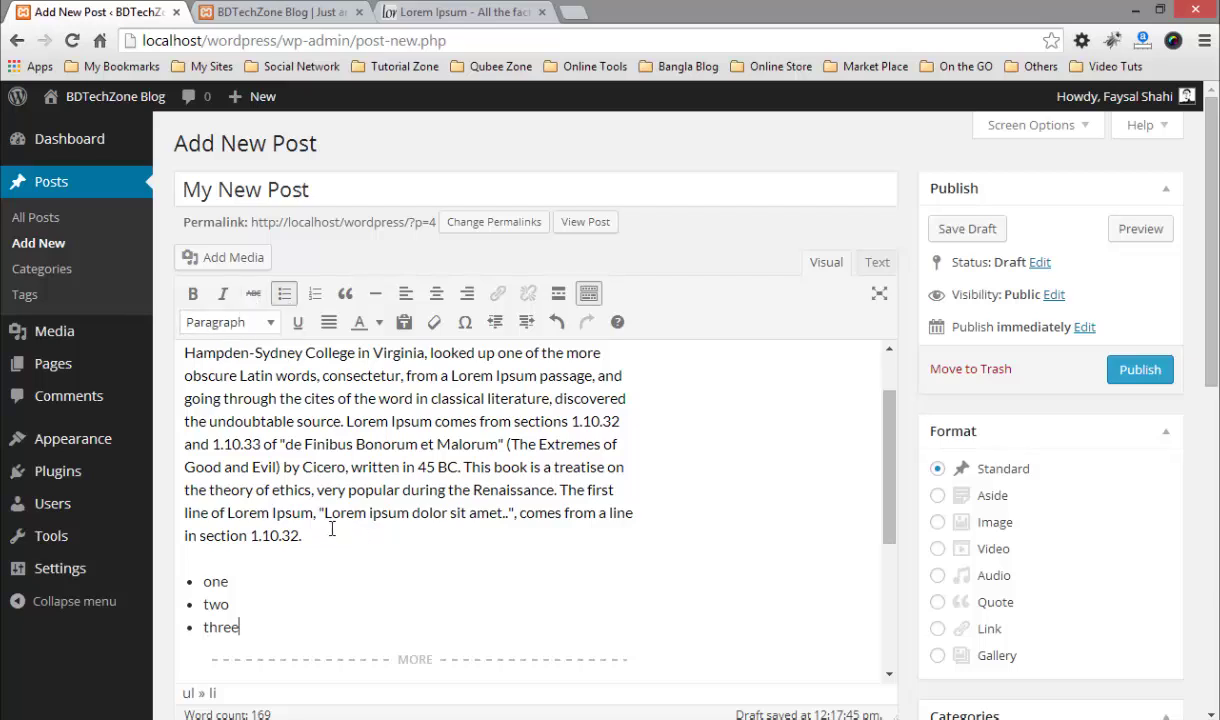
- Strike through the word "Ipsum" after "line of Lorem" near the end of the first paragraph
{"action": "double_click", "coordinate": [277, 514]}
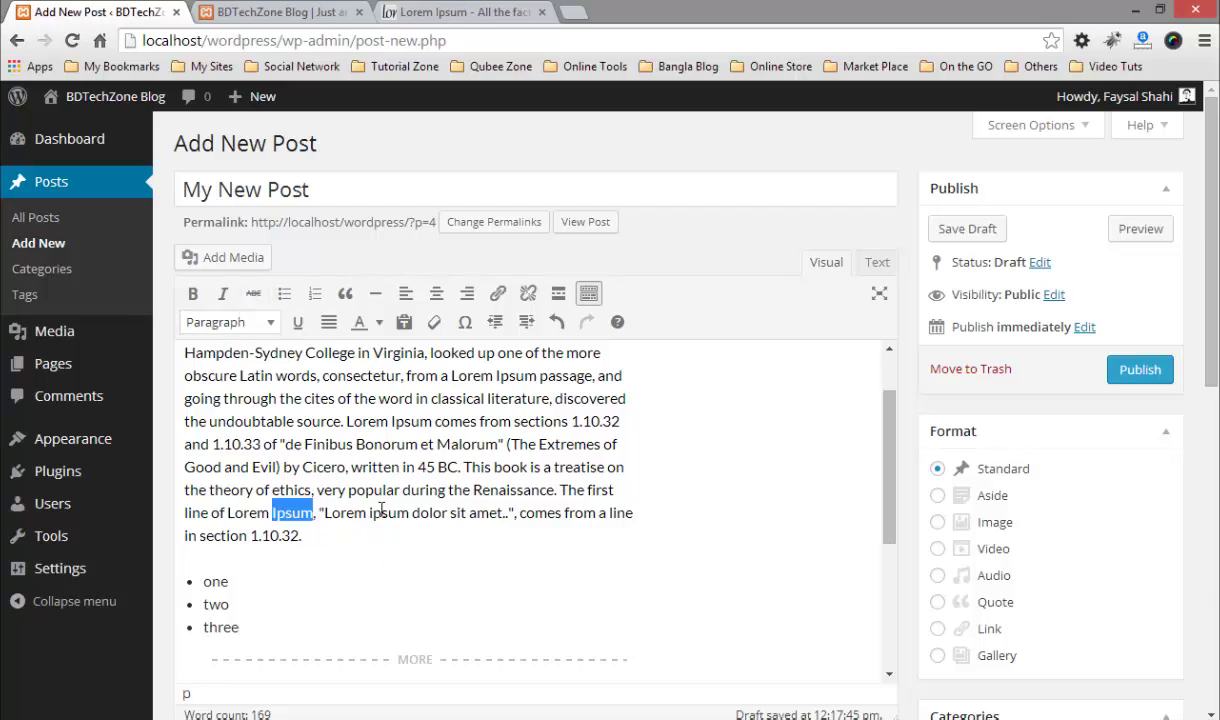
{"action": "left_click", "coordinate": [254, 294]}
{"action": "left_click", "coordinate": [411, 547]}
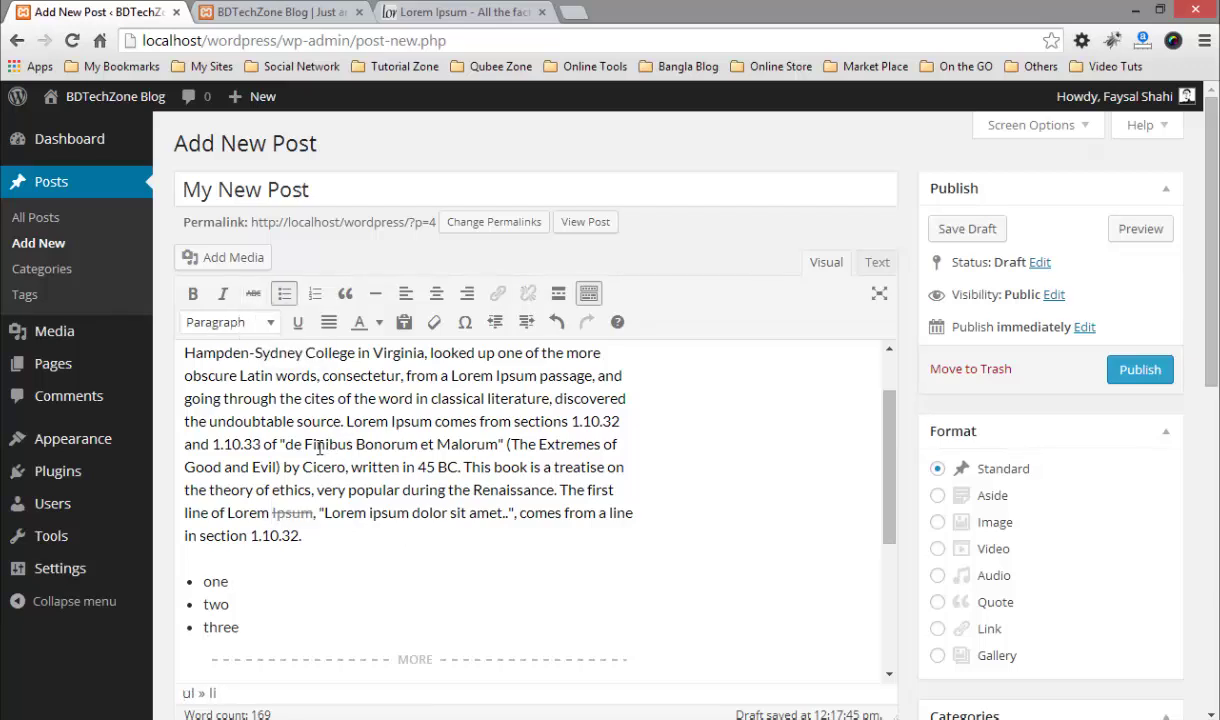
- Make the word "Lorem" after "the undoubtable source." in the first paragraph bold and italic
{"action": "double_click", "coordinate": [360, 424]}
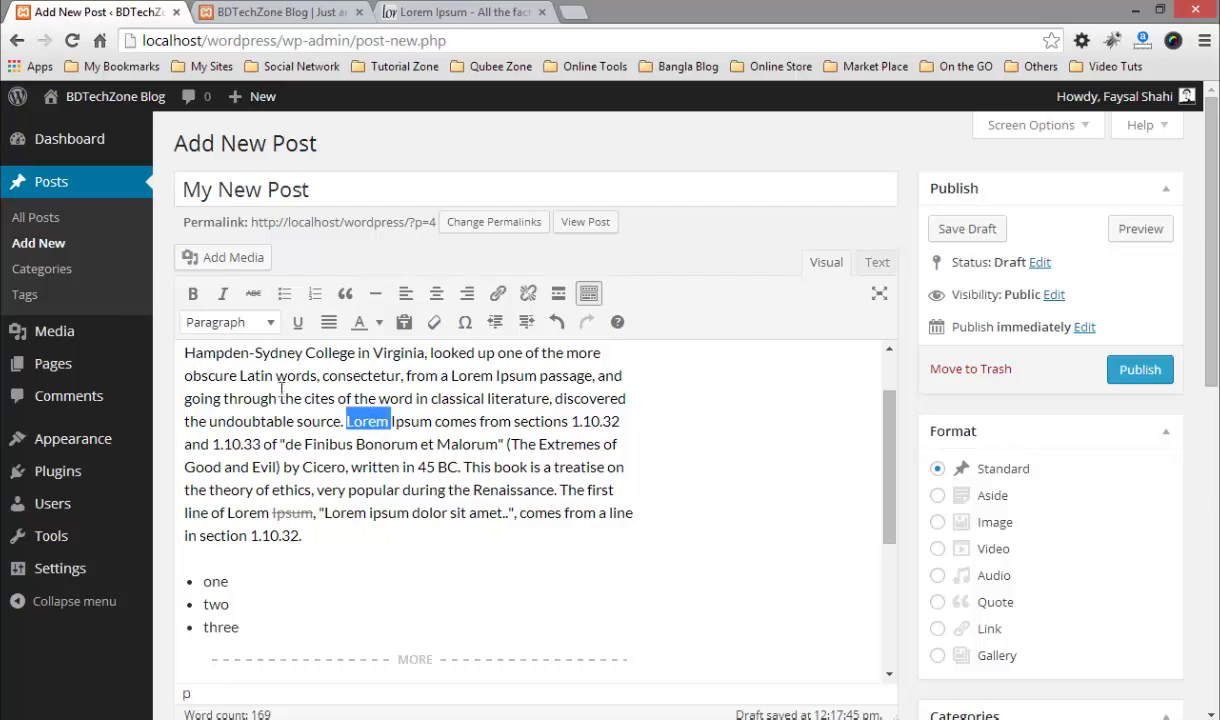
{"action": "left_click", "coordinate": [223, 293]}
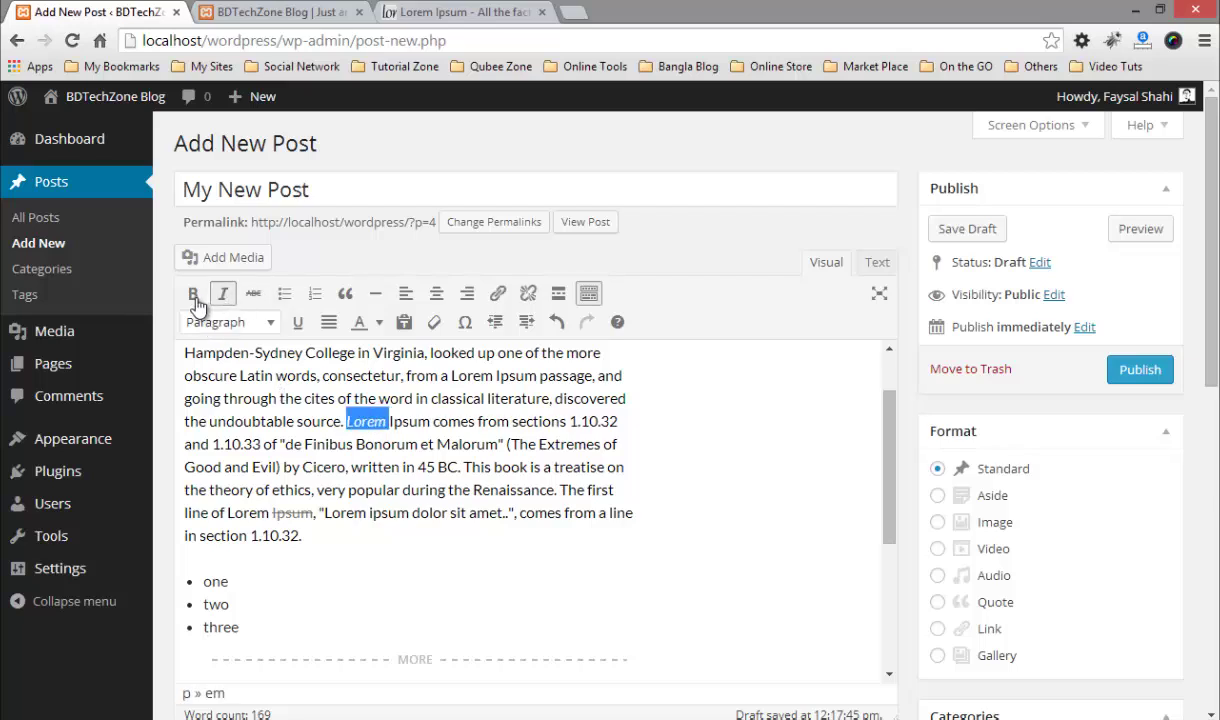
{"action": "left_click", "coordinate": [193, 293]}
{"action": "left_click", "coordinate": [347, 421]}
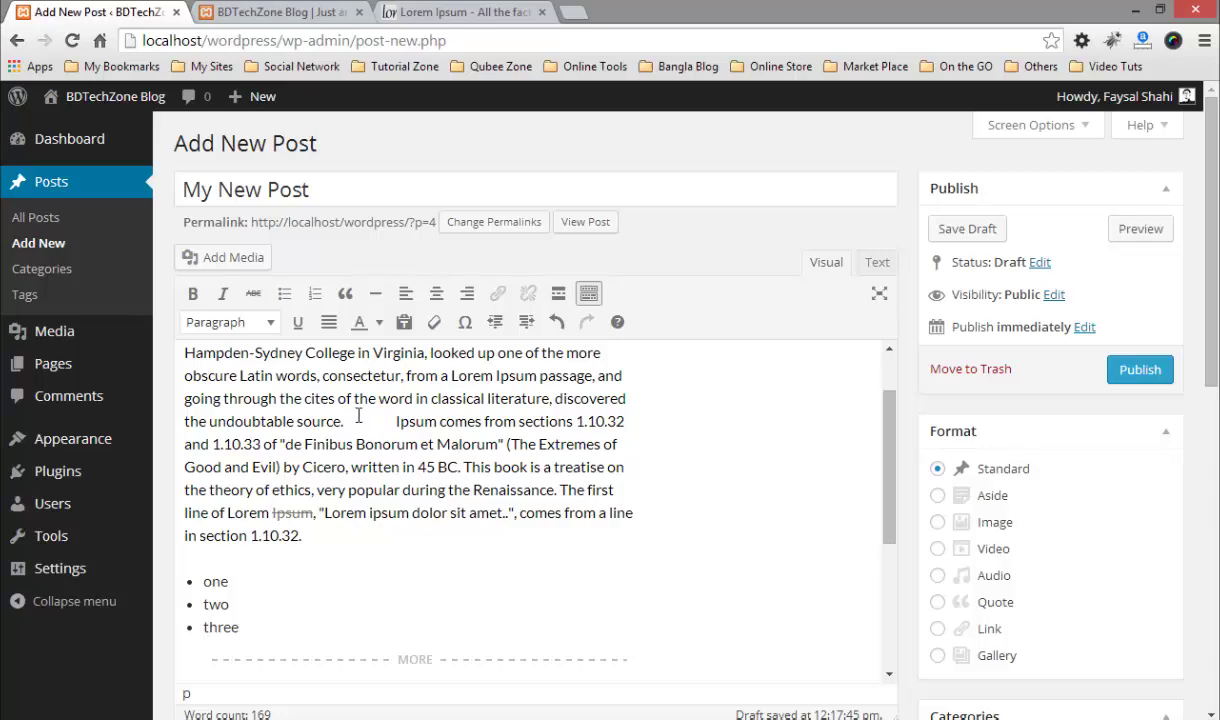
{"action": "left_click", "coordinate": [357, 418]}
- Remove the blockquote formatting from the whole paragraph below the image
{"action": "scroll", "coordinate": [474, 400], "scroll_direction": "up", "scroll_amount": 2}
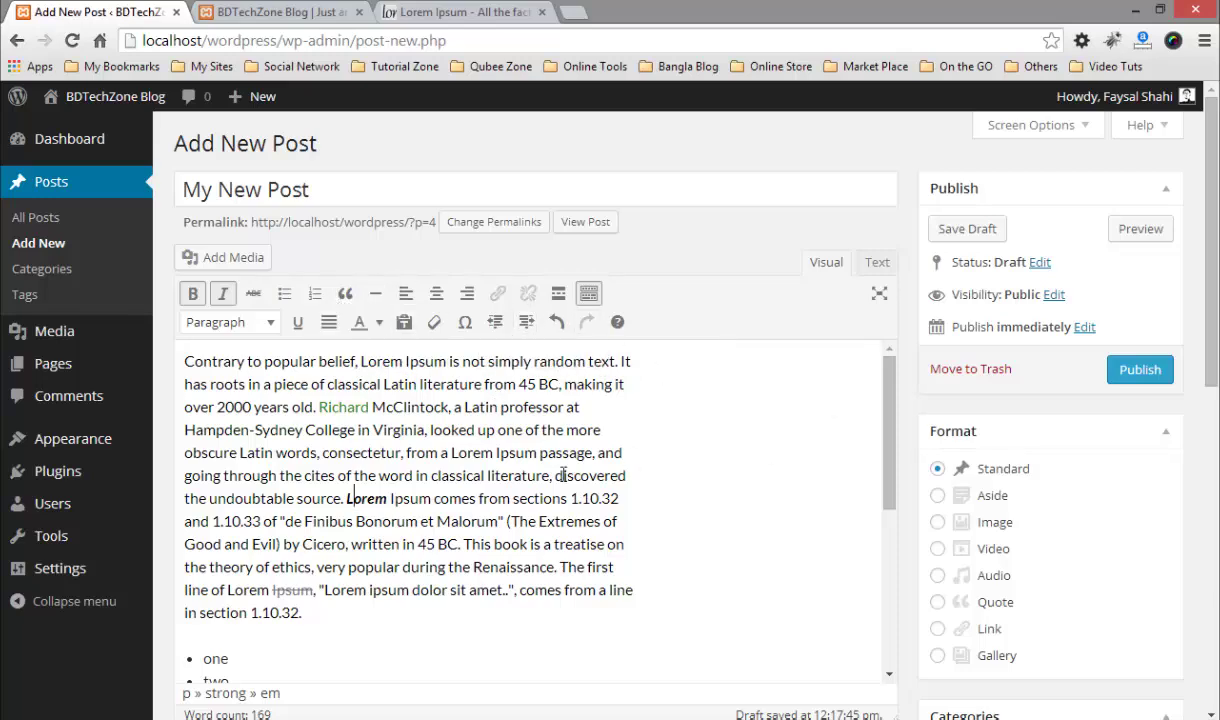
{"action": "scroll", "coordinate": [537, 452], "scroll_direction": "down", "scroll_amount": 6}
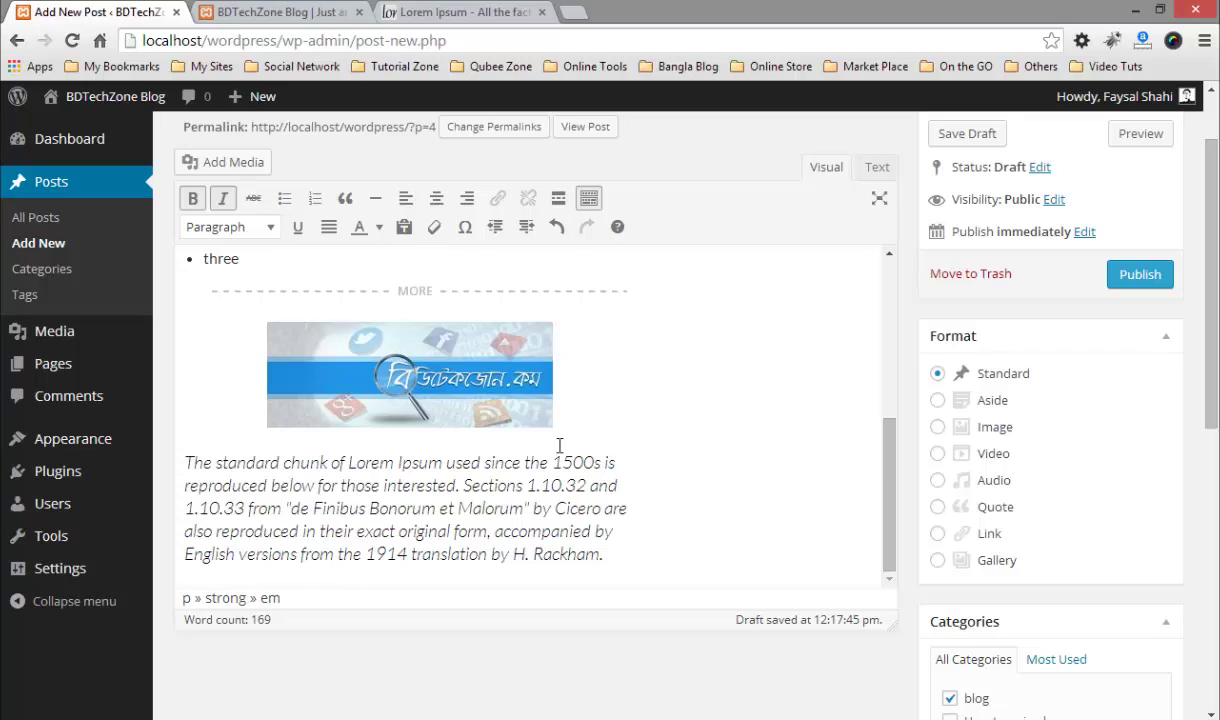
{"action": "left_click_drag", "start_coordinate": [608, 558], "coordinate": [145, 455]}
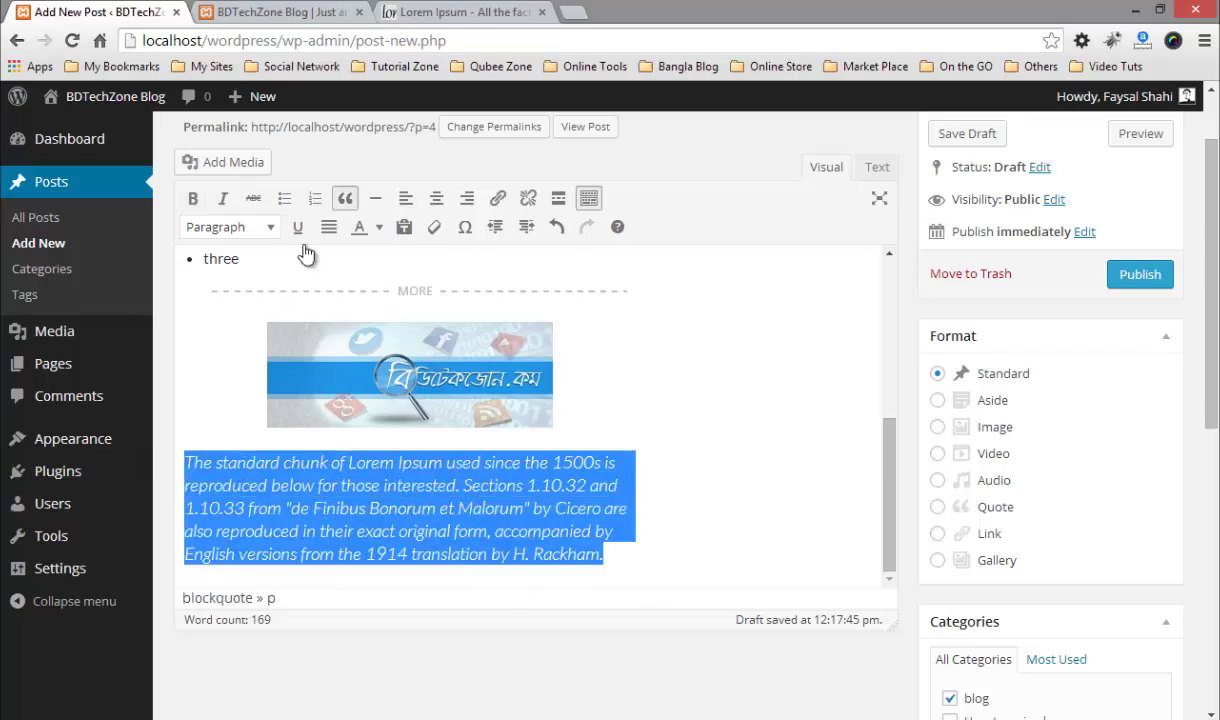
{"action": "left_click", "coordinate": [340, 200]}
{"action": "left_click", "coordinate": [603, 506]}
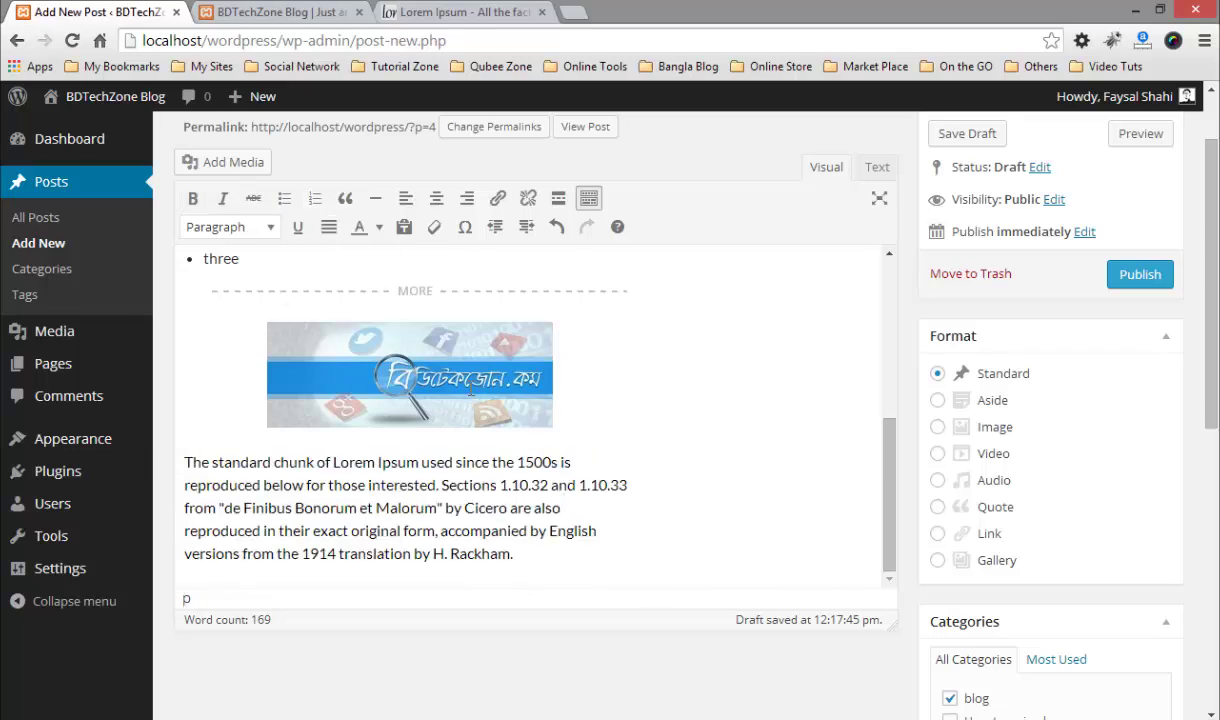
- Enlarge the image in the post body proportionally to about the width of the text column
{"action": "left_click", "coordinate": [445, 370]}
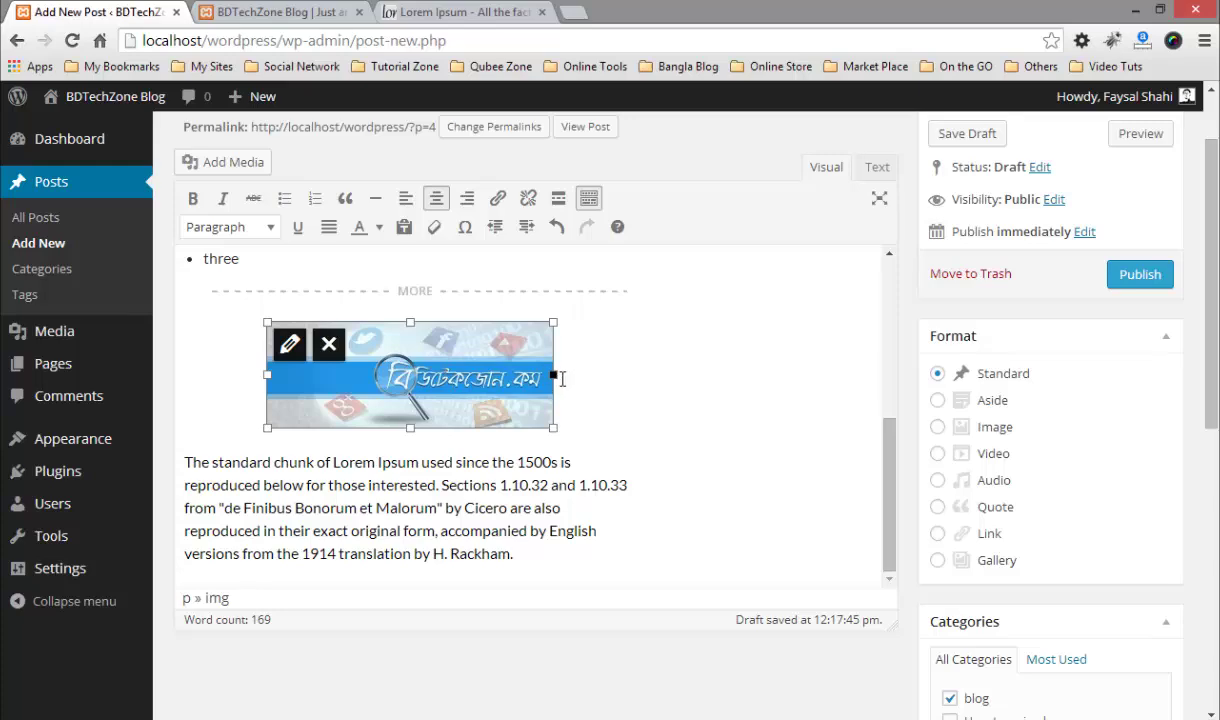
{"action": "left_click_drag", "start_coordinate": [556, 376], "coordinate": [653, 492]}
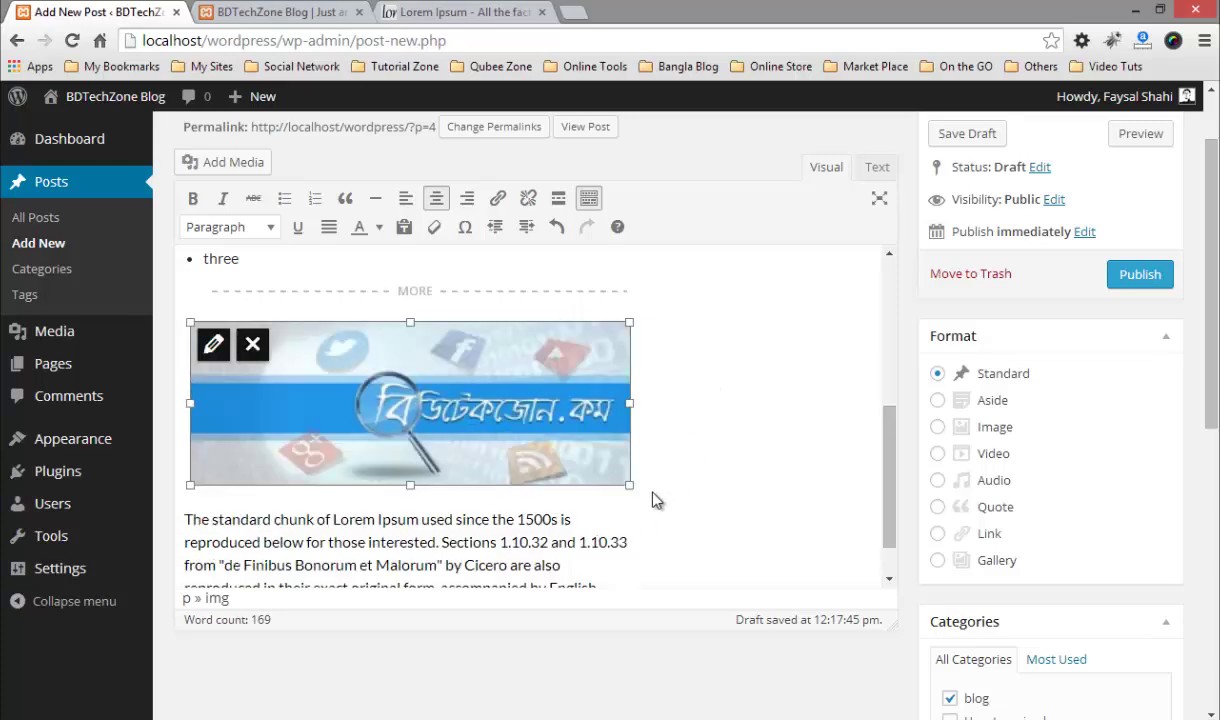
{"action": "left_click", "coordinate": [706, 509]}
- Check the title, content, category, tag and featured image of "My New Post" and publish it
{"action": "scroll", "coordinate": [703, 493], "scroll_direction": "up", "scroll_amount": 6}
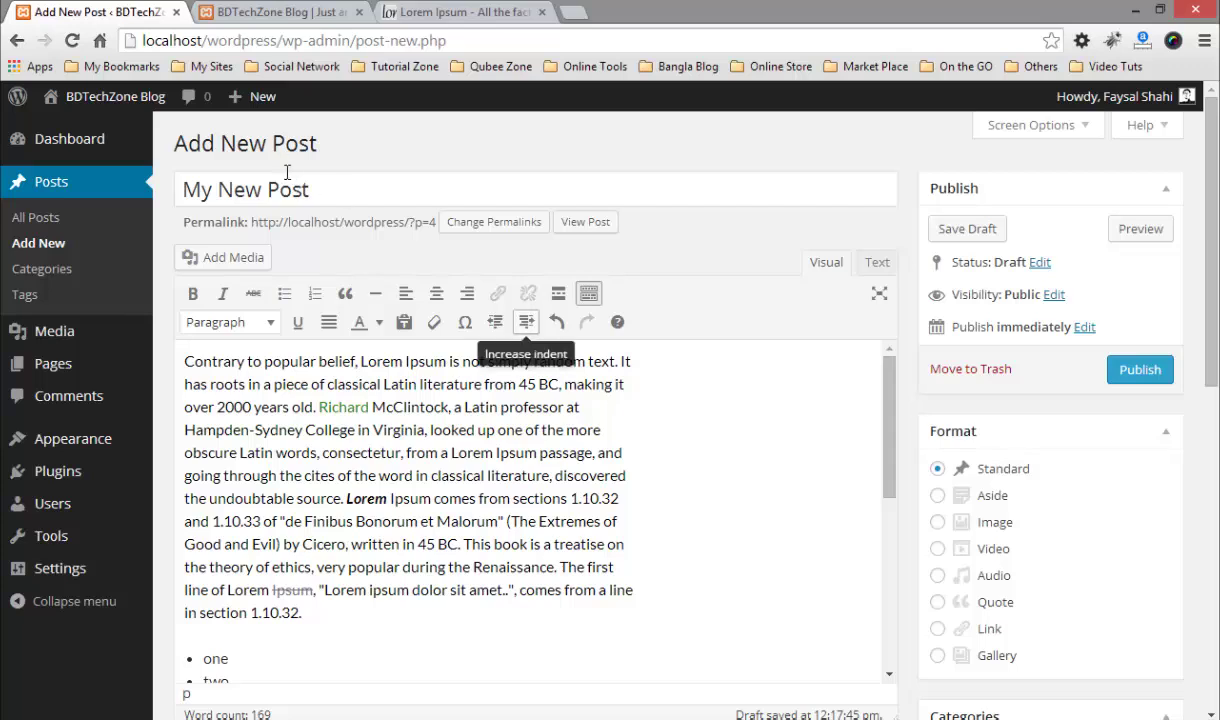
{"action": "left_click", "coordinate": [219, 190]}
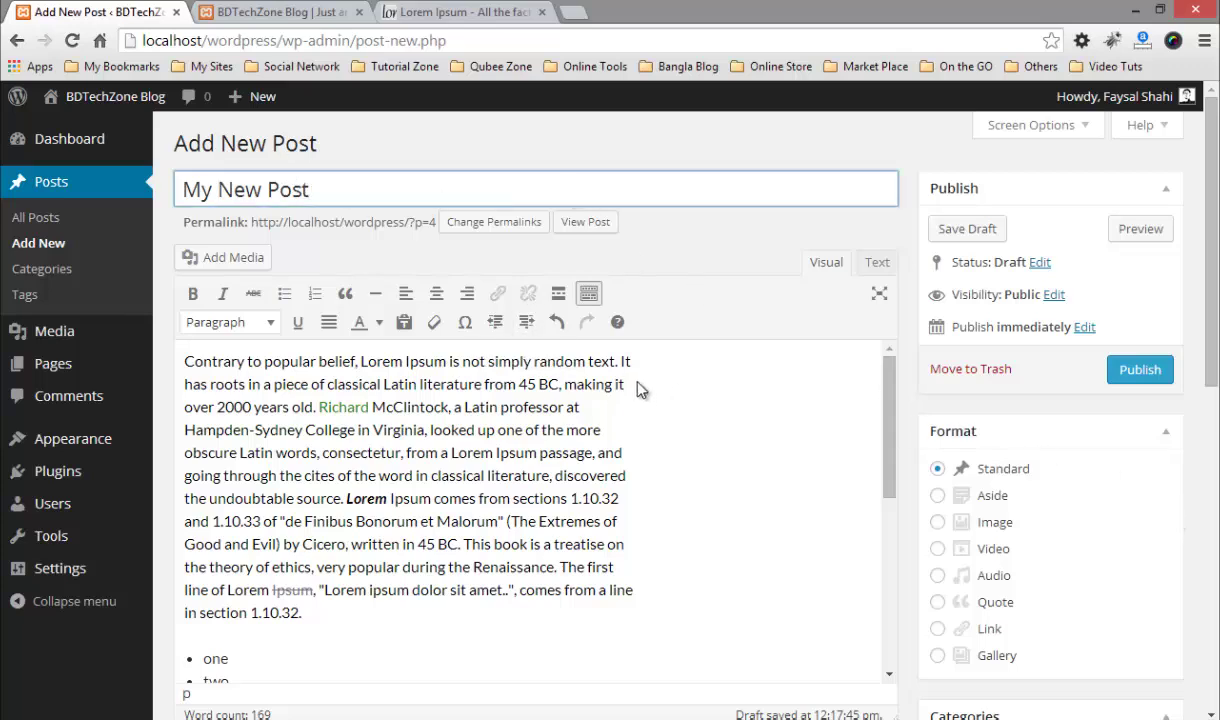
{"action": "scroll", "coordinate": [610, 365], "scroll_direction": "down", "scroll_amount": 8}
{"action": "scroll", "coordinate": [1003, 455], "scroll_direction": "down", "scroll_amount": 2}
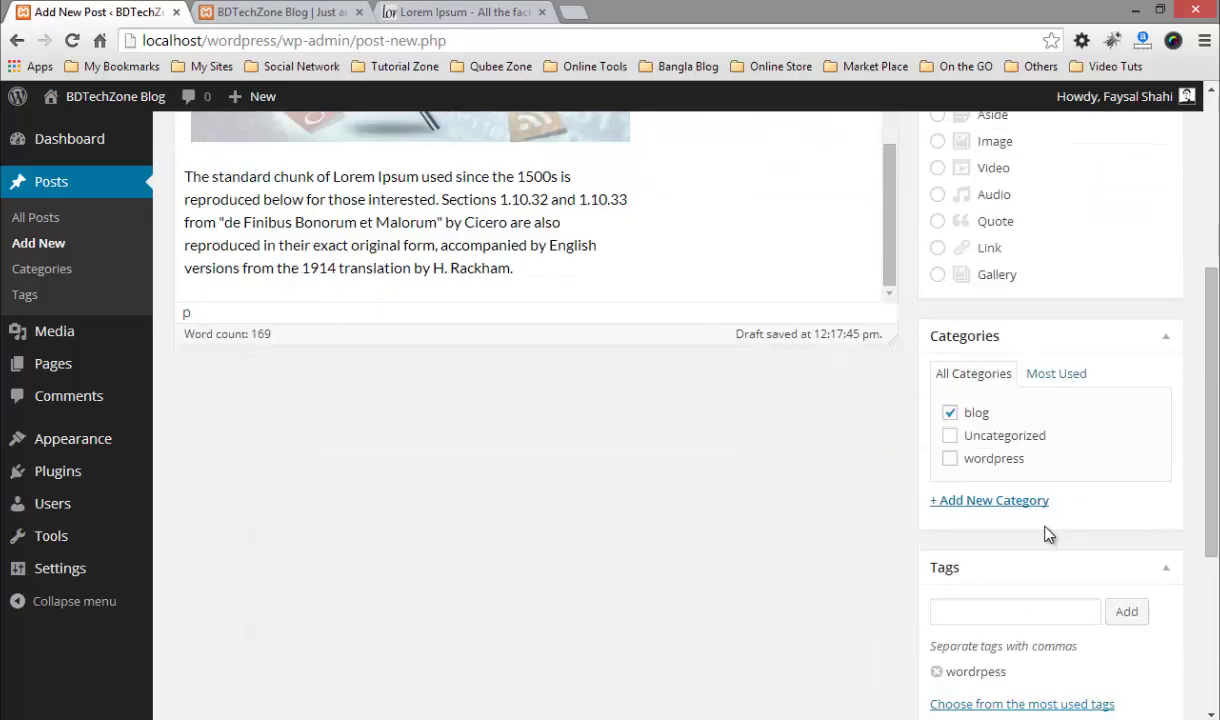
{"action": "scroll", "coordinate": [997, 427], "scroll_direction": "down", "scroll_amount": 3}
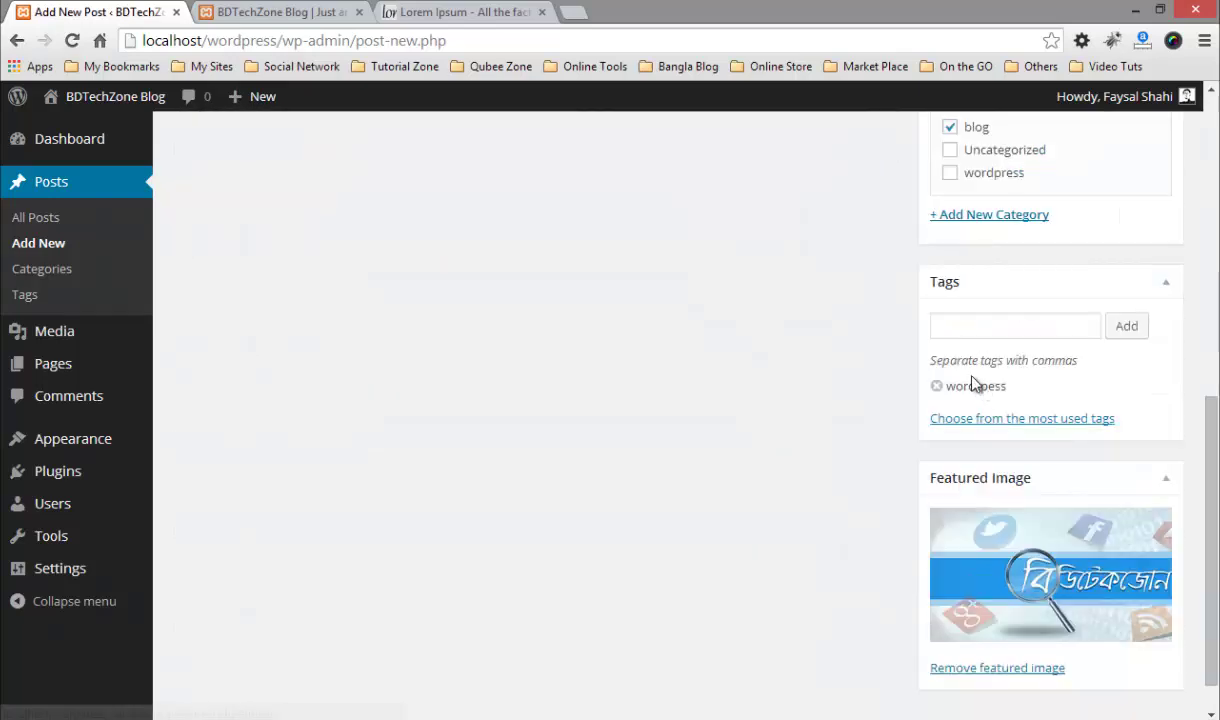
{"action": "scroll", "coordinate": [982, 543], "scroll_direction": "down", "scroll_amount": 1}
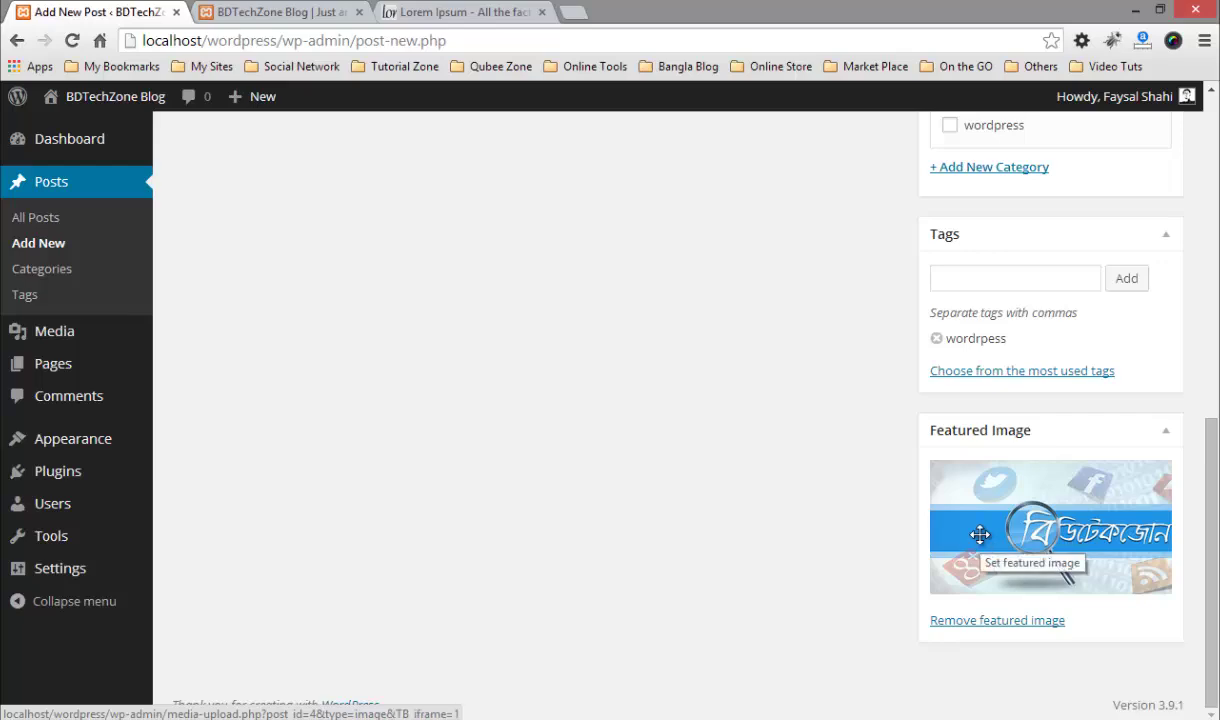
{"action": "scroll", "coordinate": [982, 543], "scroll_direction": "up", "scroll_amount": 10}
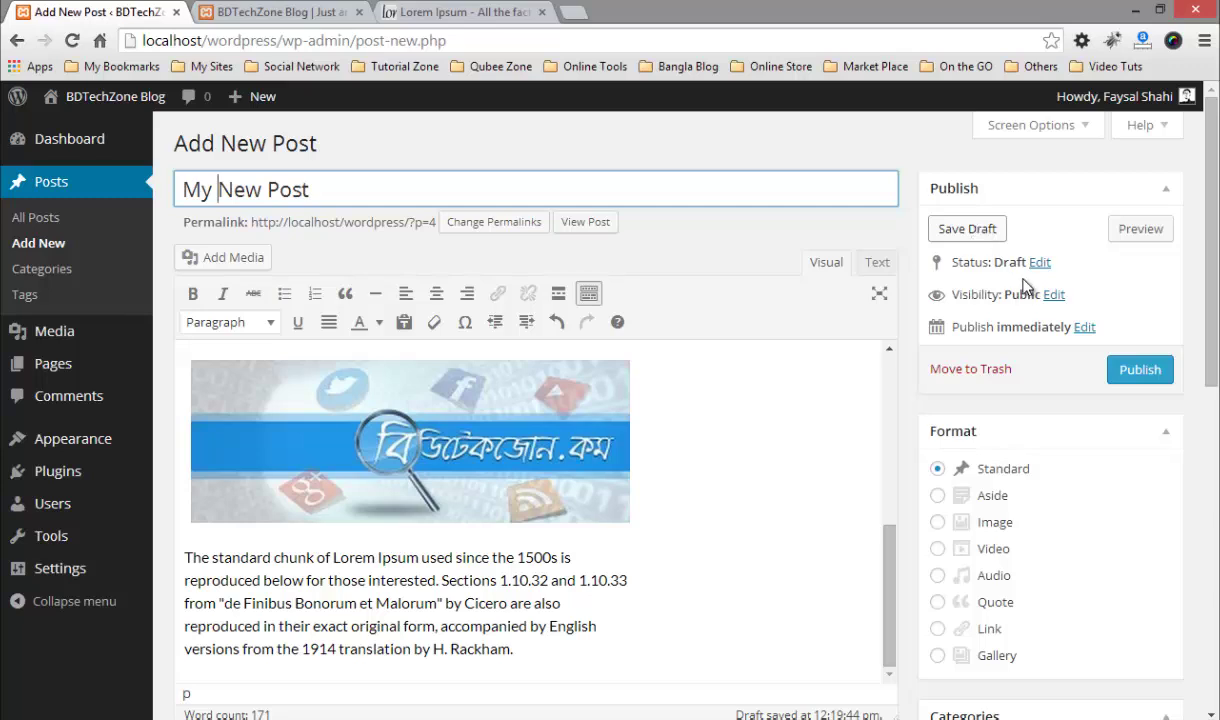
{"action": "left_click", "coordinate": [1130, 370]}
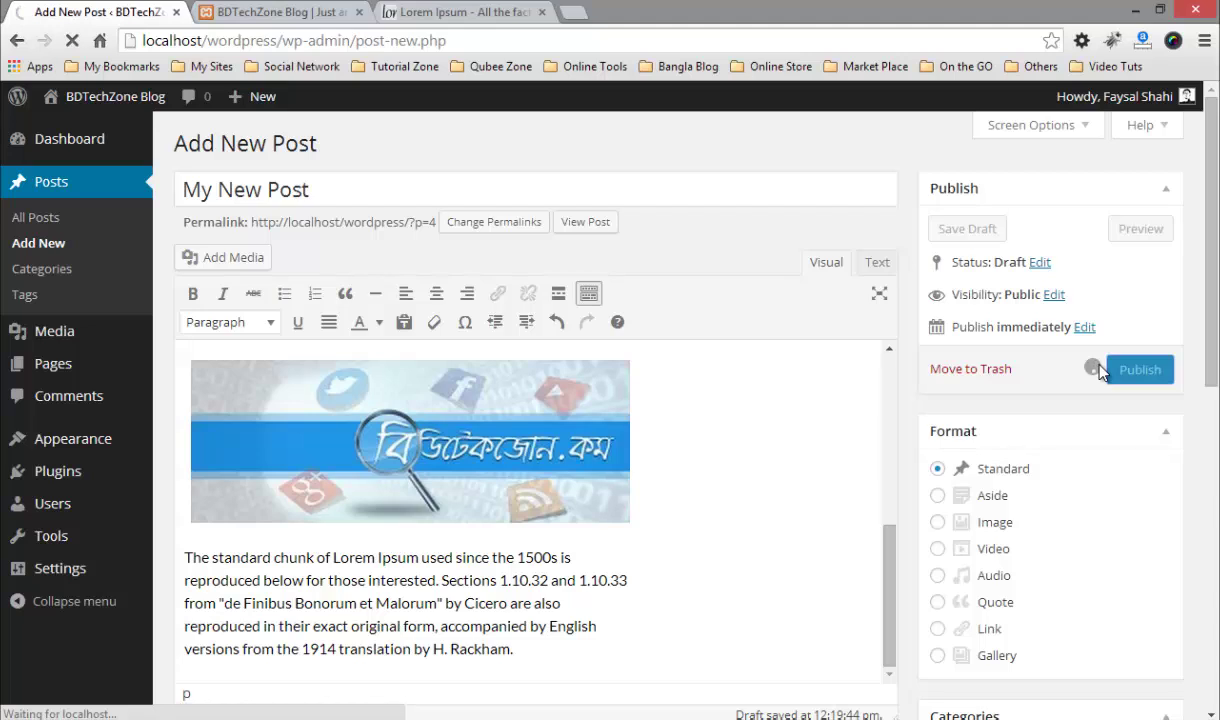
- Reload the blog's front page, review the "My New Post" excerpt and open the full post through its Continue reading link
{"action": "left_click", "coordinate": [242, 10]}
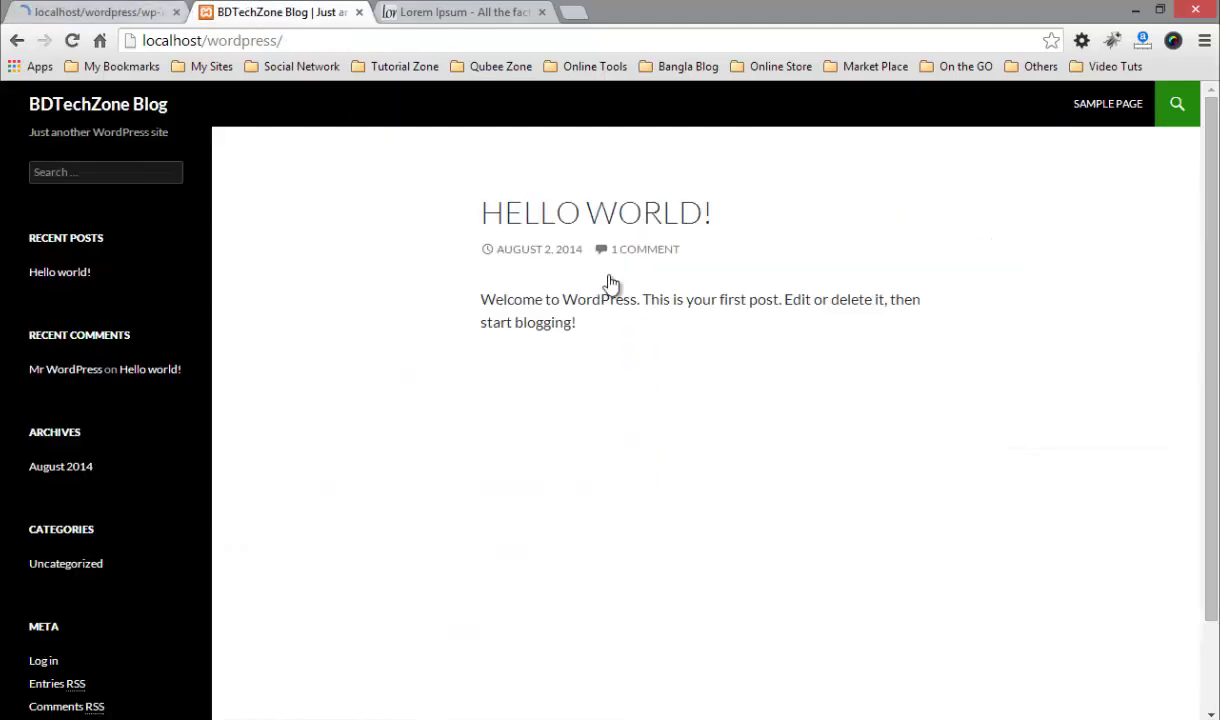
{"action": "left_click", "coordinate": [72, 40]}
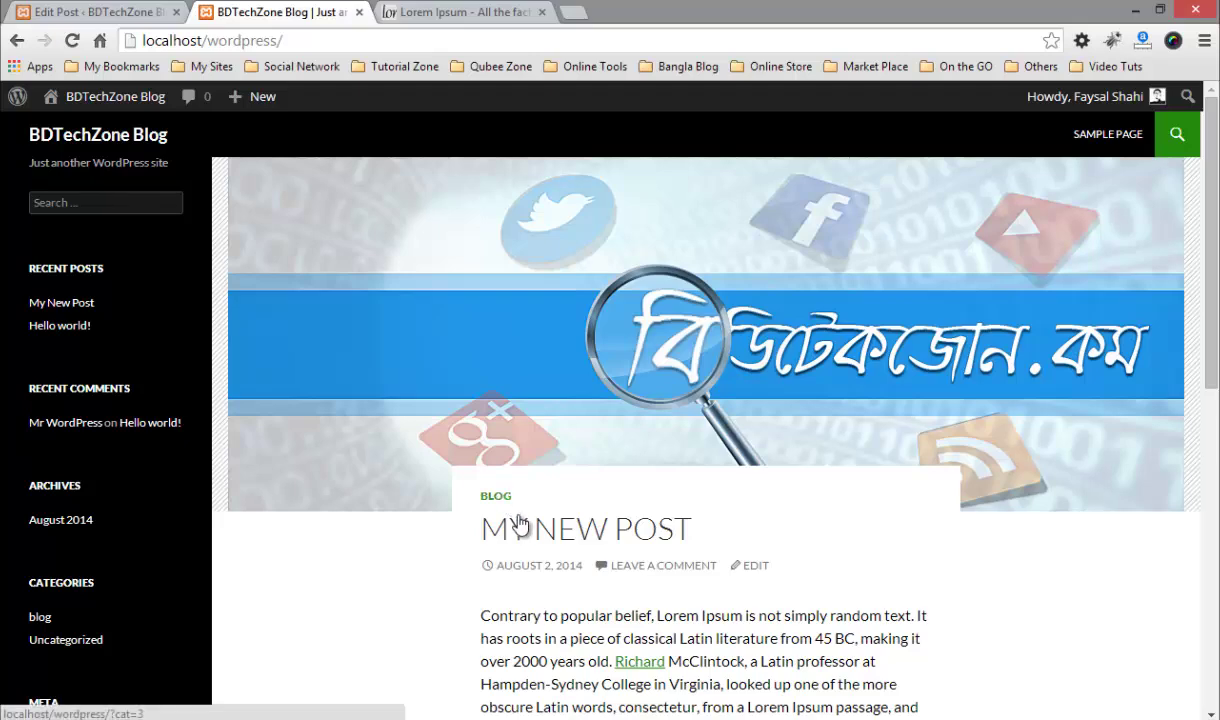
{"action": "scroll", "coordinate": [546, 537], "scroll_direction": "down", "scroll_amount": 2}
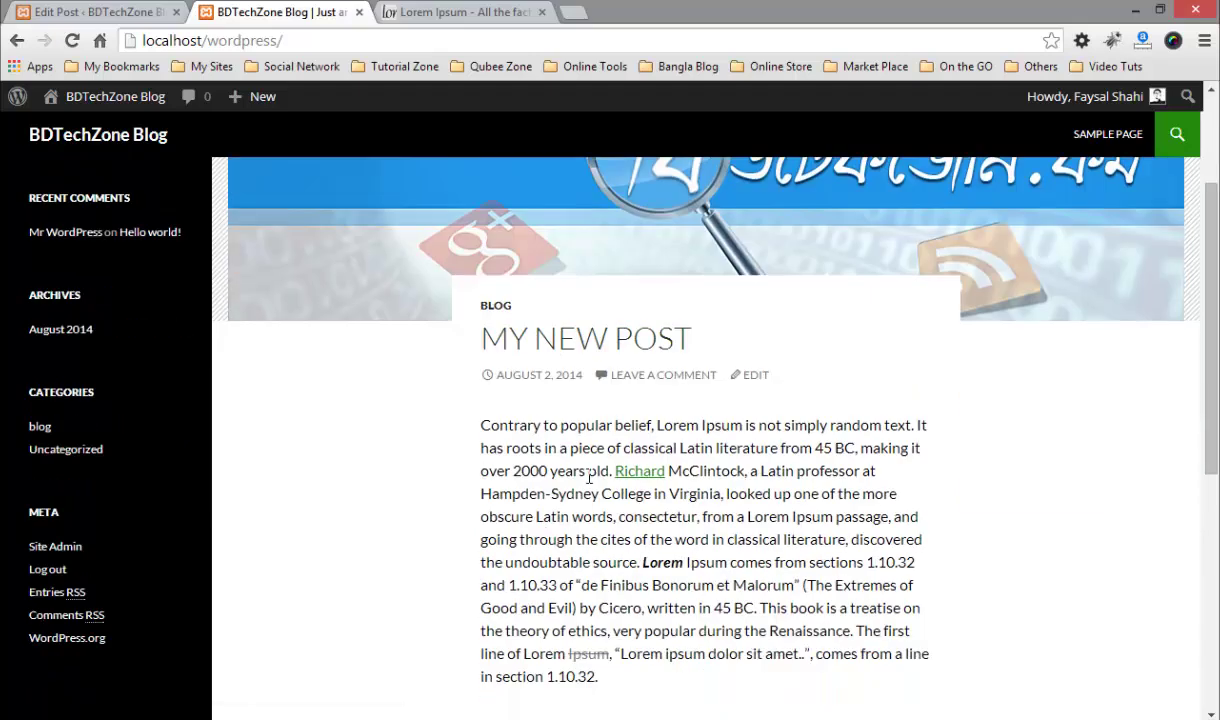
{"action": "scroll", "coordinate": [548, 445], "scroll_direction": "down", "scroll_amount": 2}
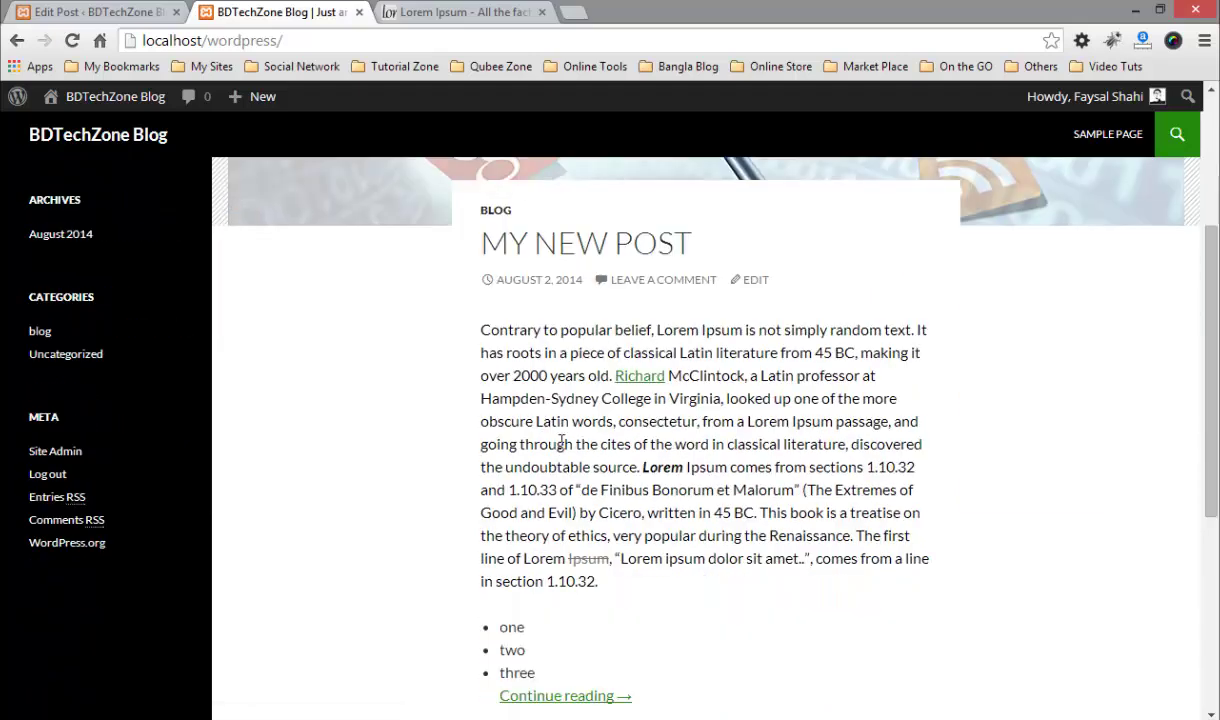
{"action": "scroll", "coordinate": [558, 575], "scroll_direction": "down", "scroll_amount": 2}
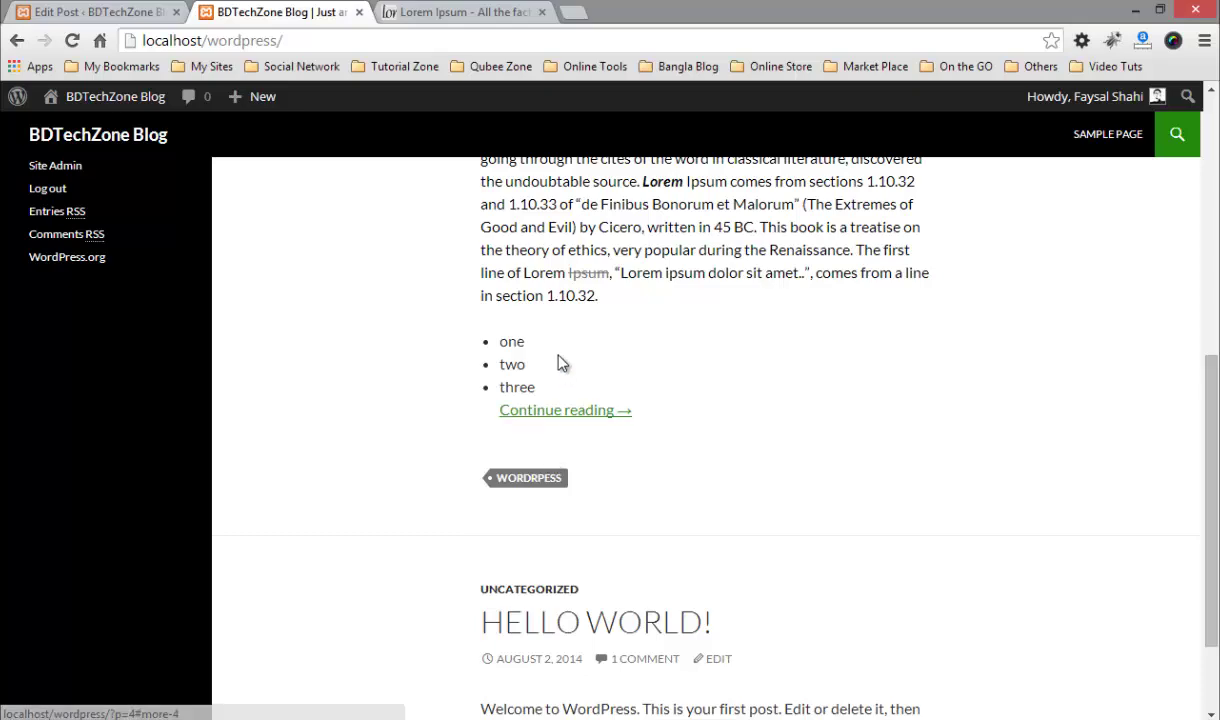
{"action": "left_click", "coordinate": [588, 412]}
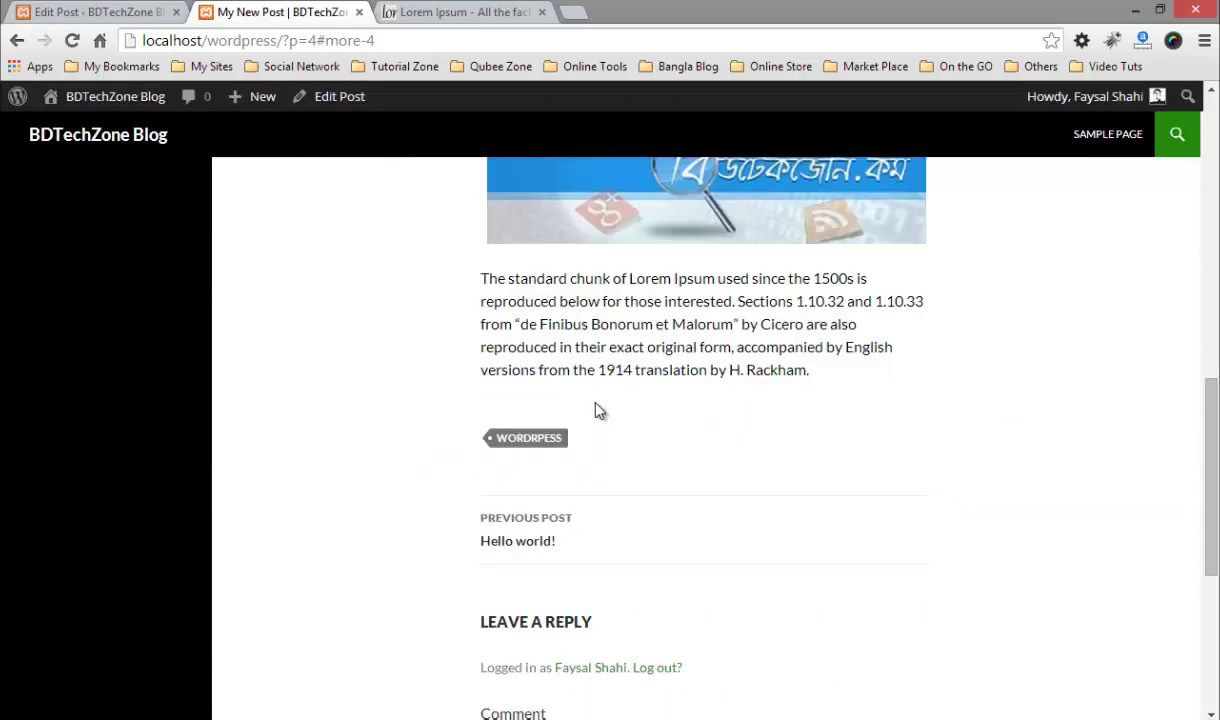
{"action": "scroll", "coordinate": [596, 410], "scroll_direction": "up", "scroll_amount": 10}
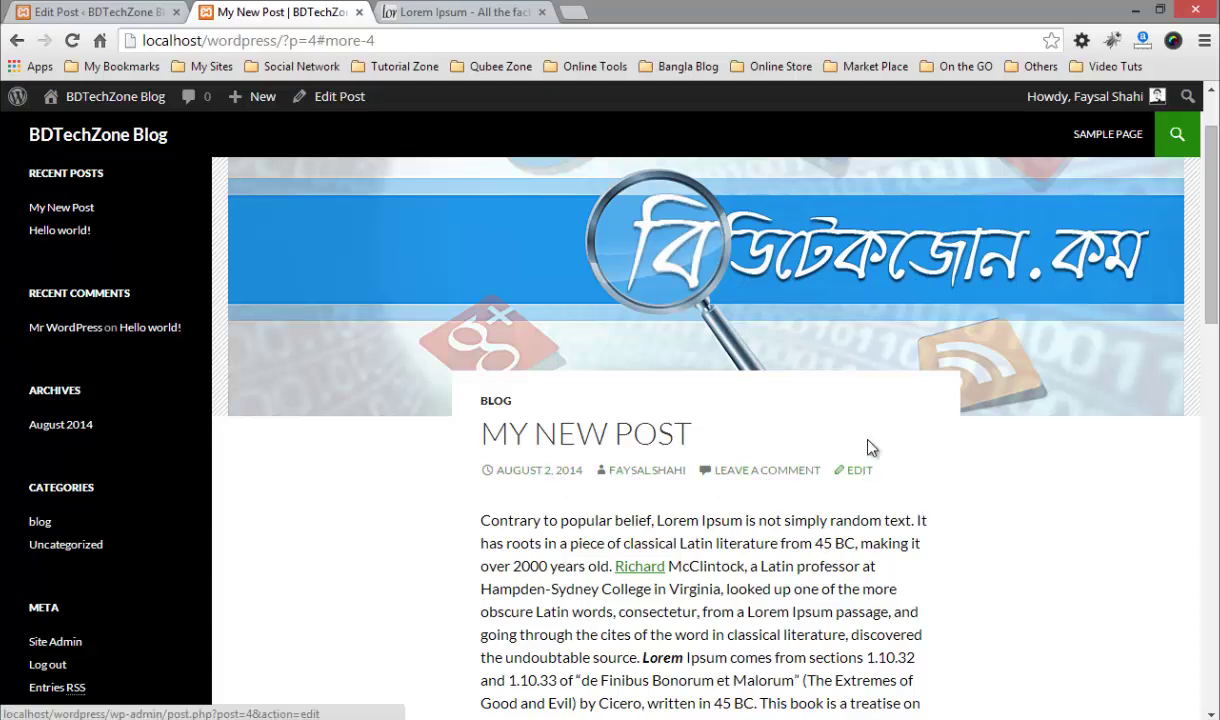
{"action": "scroll", "coordinate": [826, 418], "scroll_direction": "up", "scroll_amount": 2}
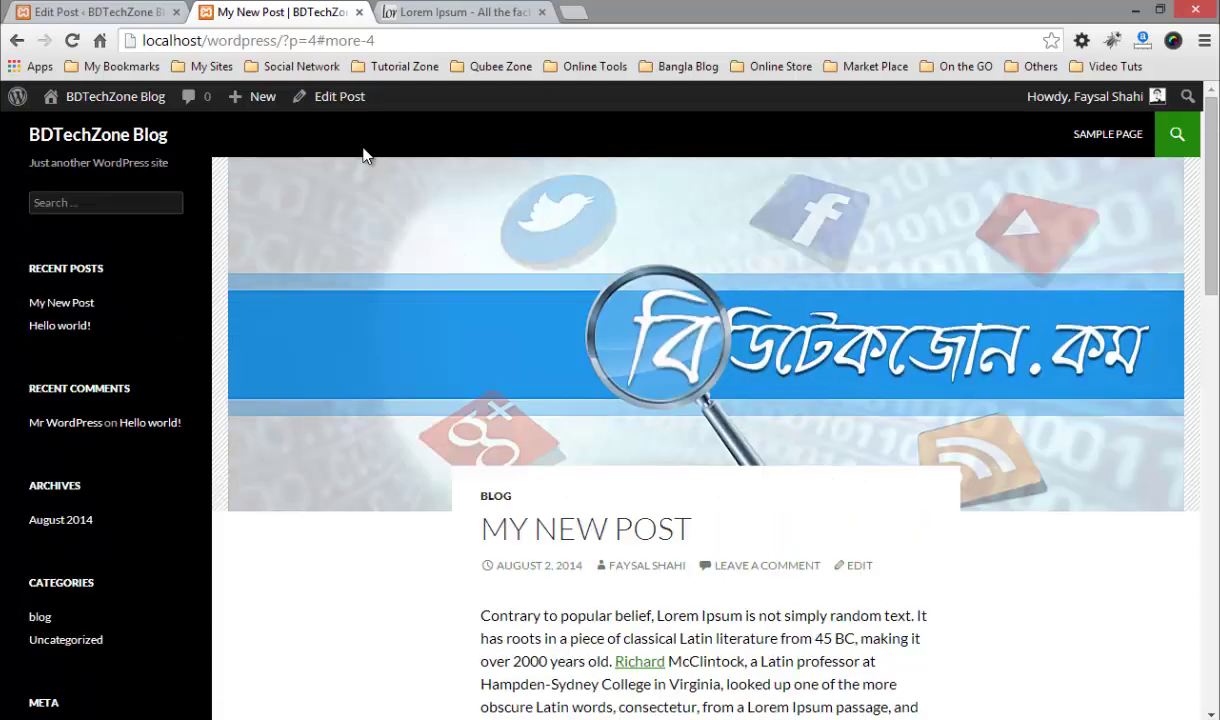
- Compare the published "My New Post" page with its edit page, examining the featured image, body image, text and tag
{"action": "left_click", "coordinate": [115, 11]}
{"action": "scroll", "coordinate": [700, 381], "scroll_direction": "down", "scroll_amount": 15}
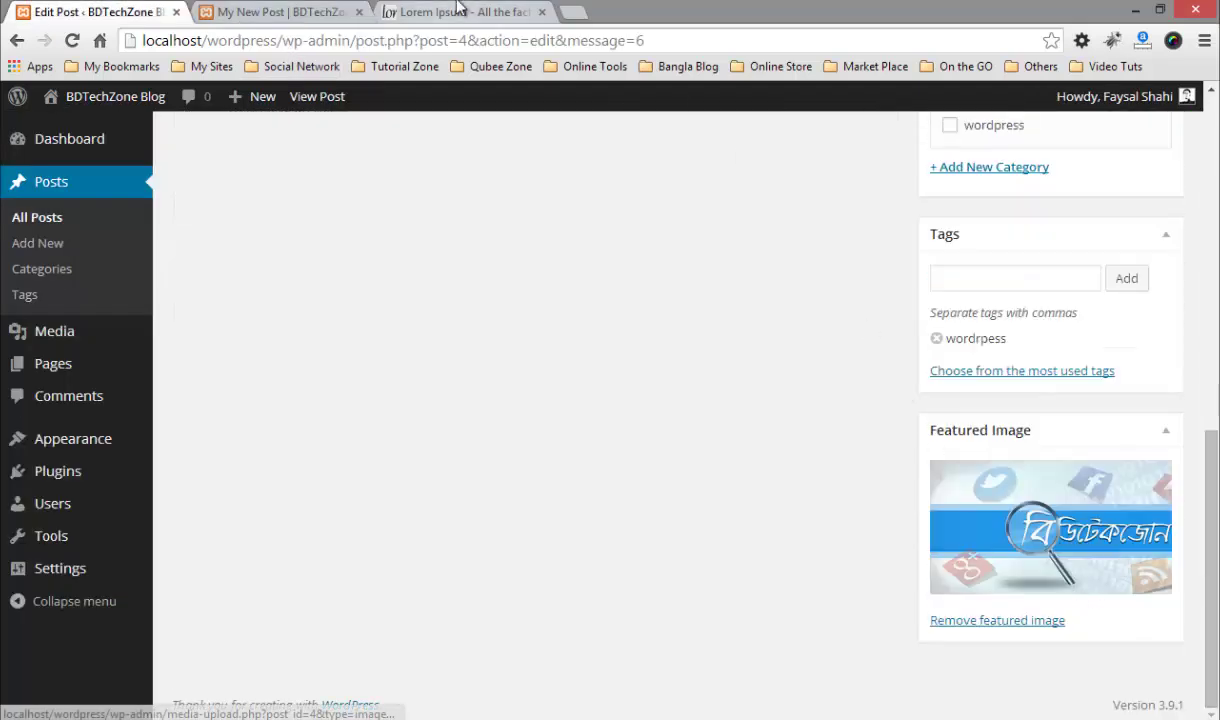
{"action": "left_click", "coordinate": [300, 11]}
{"action": "scroll", "coordinate": [745, 395], "scroll_direction": "down", "scroll_amount": 7}
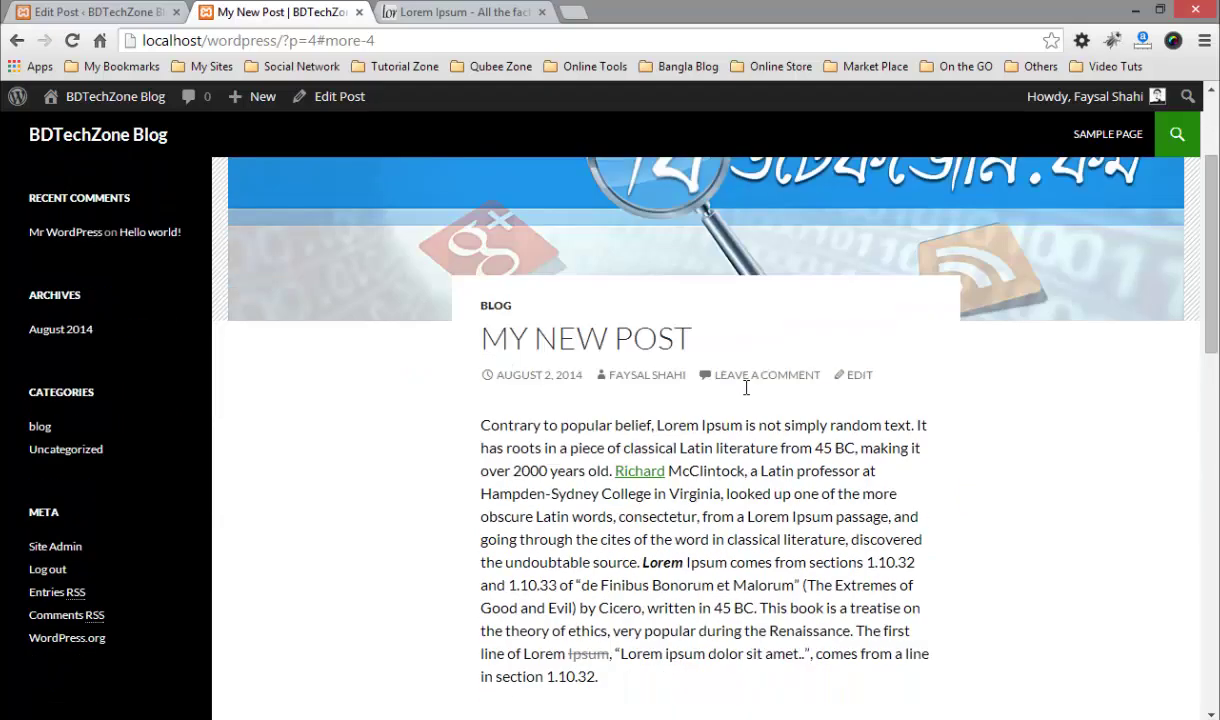
{"action": "left_click", "coordinate": [45, 11]}
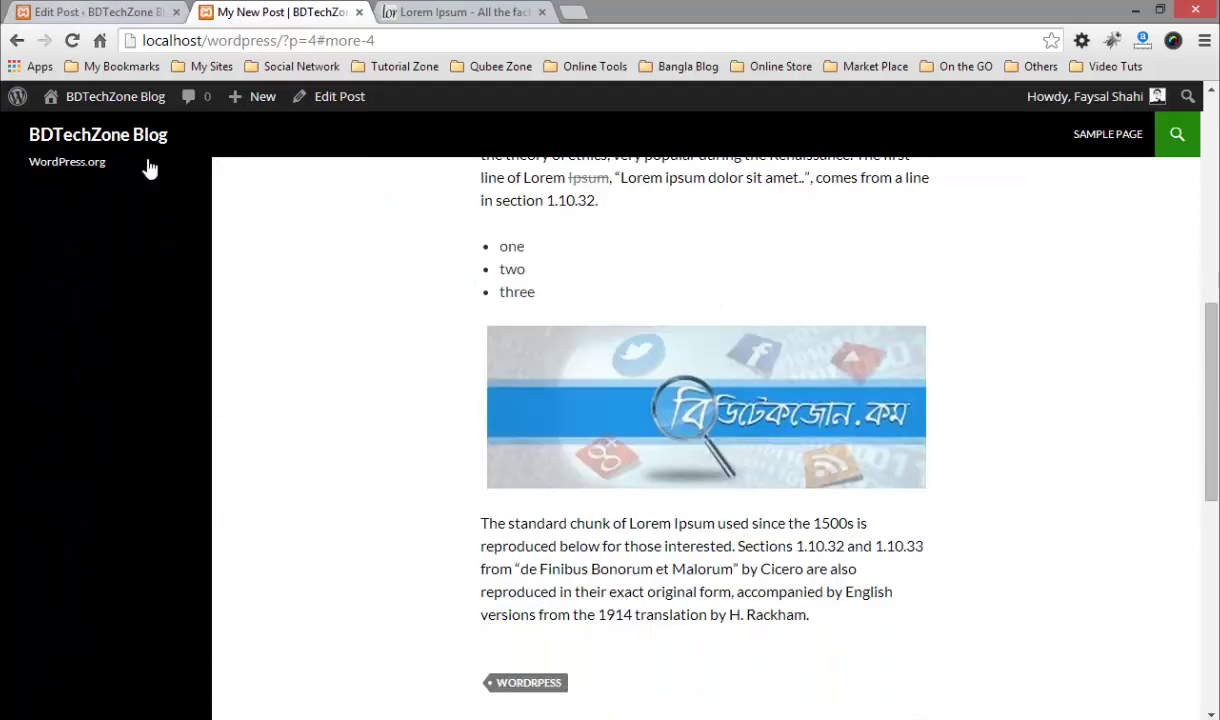
{"action": "scroll", "coordinate": [370, 479], "scroll_direction": "up", "scroll_amount": 10}
{"action": "left_click", "coordinate": [453, 428]}
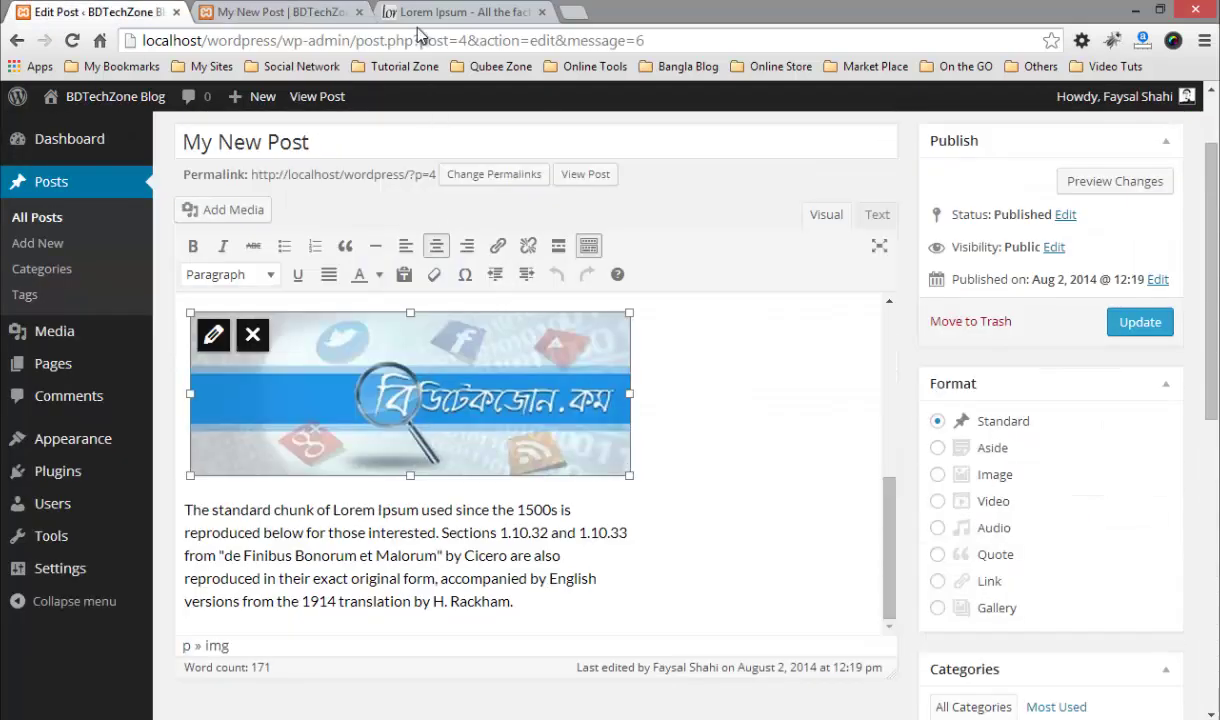
{"action": "left_click", "coordinate": [285, 11]}
{"action": "scroll", "coordinate": [595, 497], "scroll_direction": "down", "scroll_amount": 1}
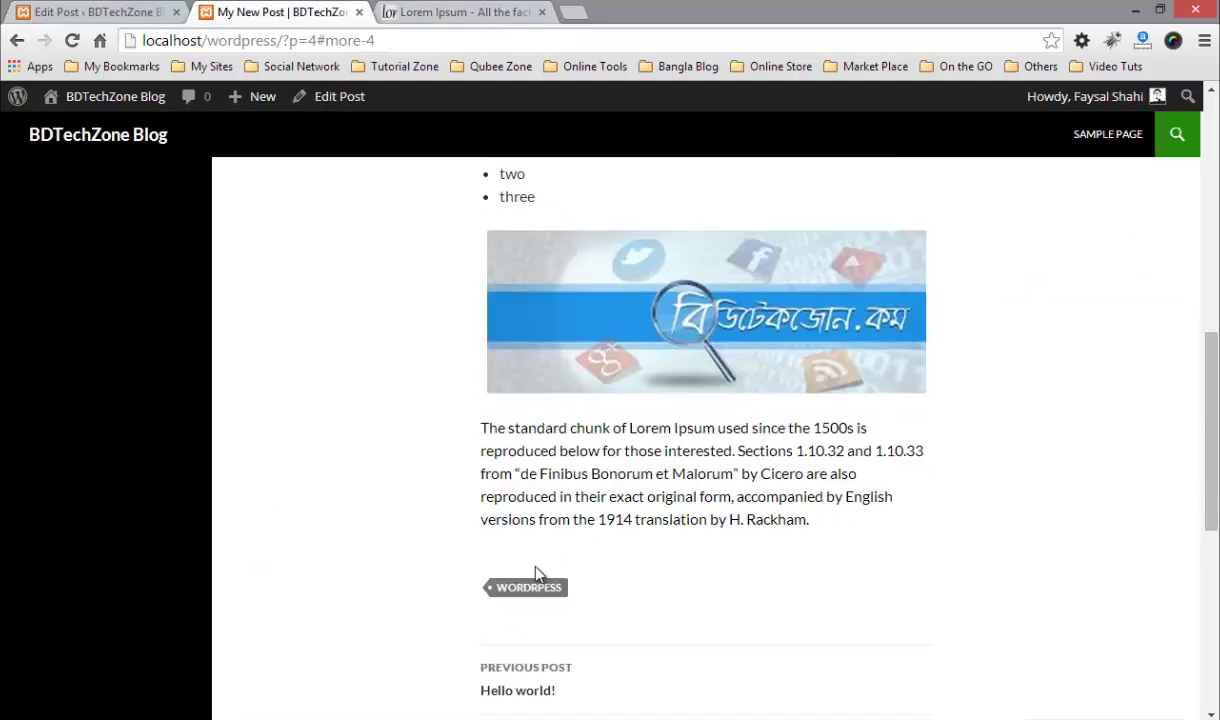
{"action": "scroll", "coordinate": [535, 580], "scroll_direction": "down", "scroll_amount": 6}
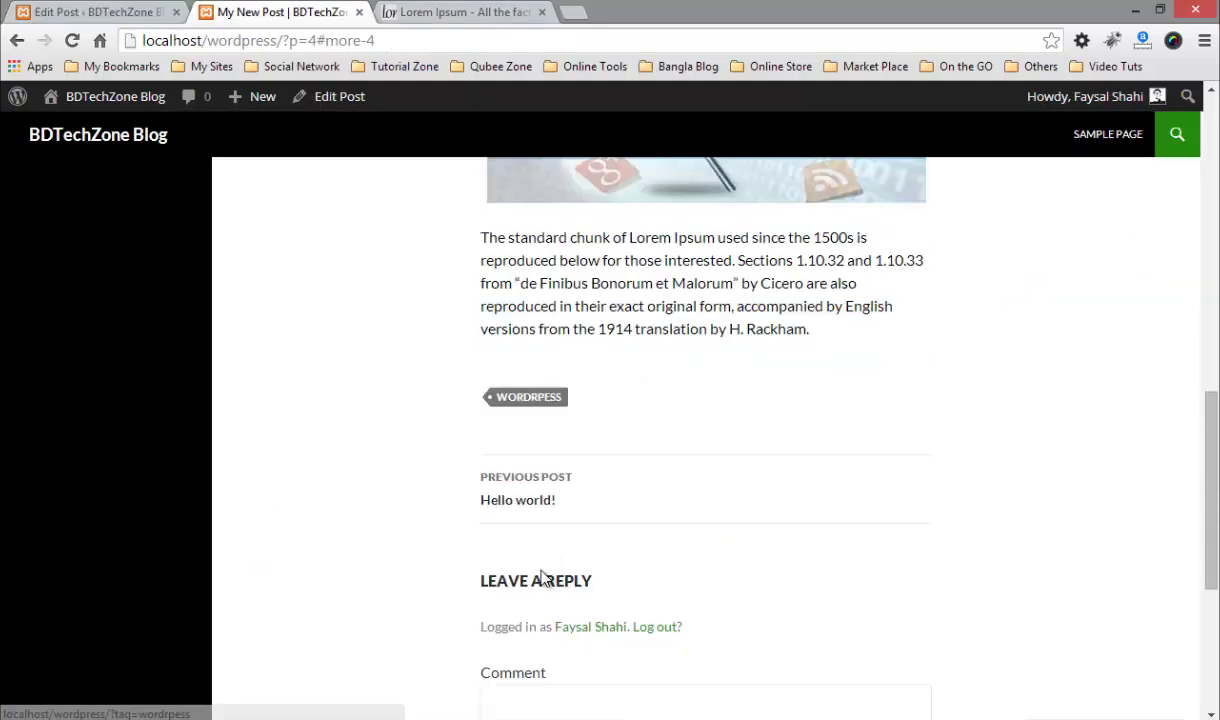
{"action": "left_click", "coordinate": [602, 430]}
{"action": "scroll", "coordinate": [602, 432], "scroll_direction": "up", "scroll_amount": 1}
{"action": "scroll", "coordinate": [602, 432], "scroll_direction": "up", "scroll_amount": 15}
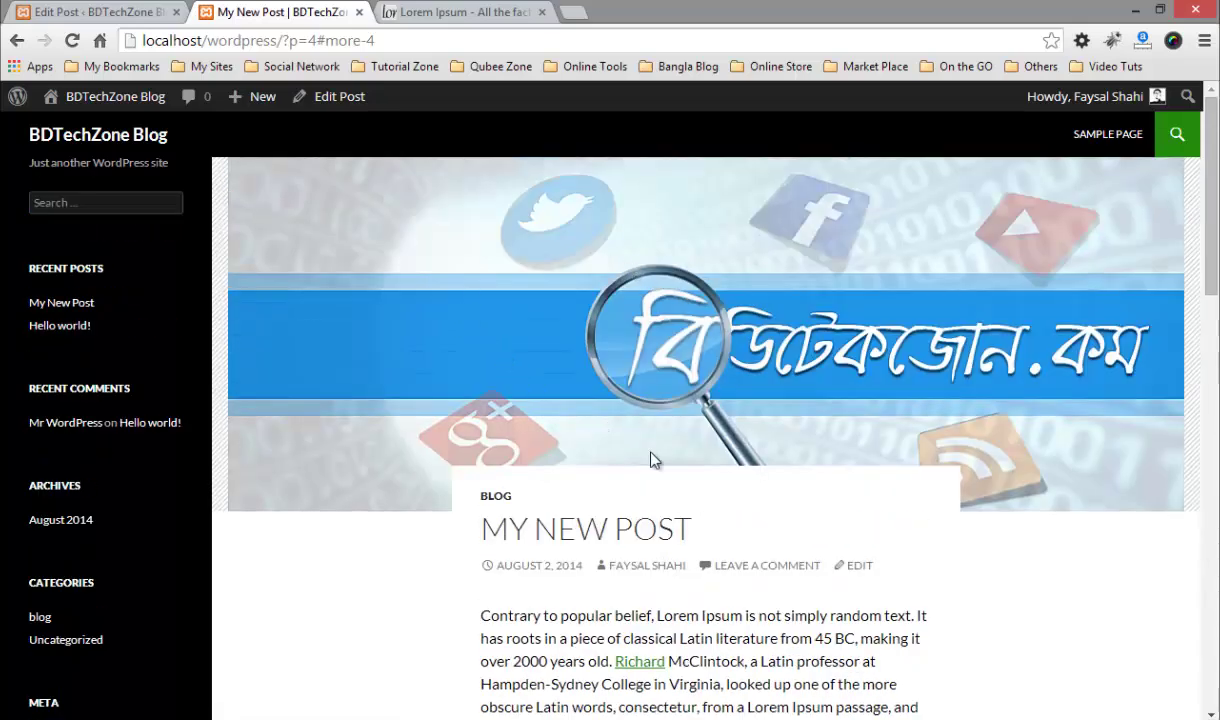
- Open the "Hello world!" post for editing from the list of all posts
{"action": "left_click", "coordinate": [92, 10]}
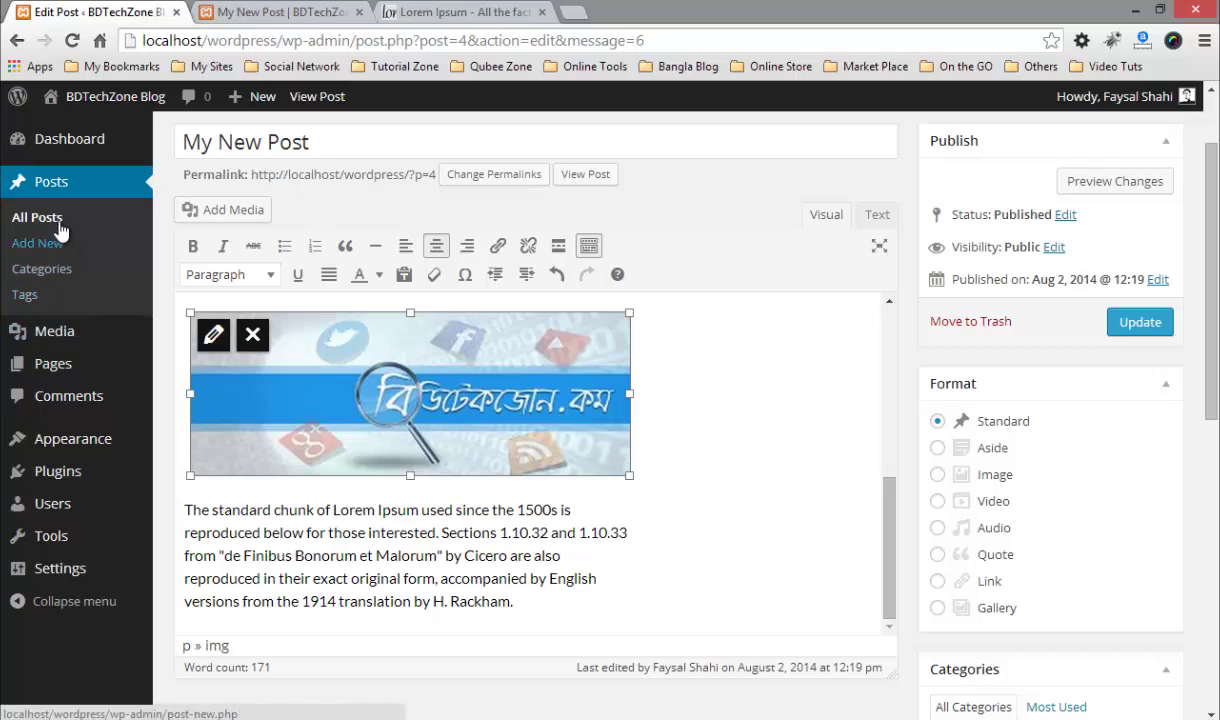
{"action": "left_click", "coordinate": [58, 229]}
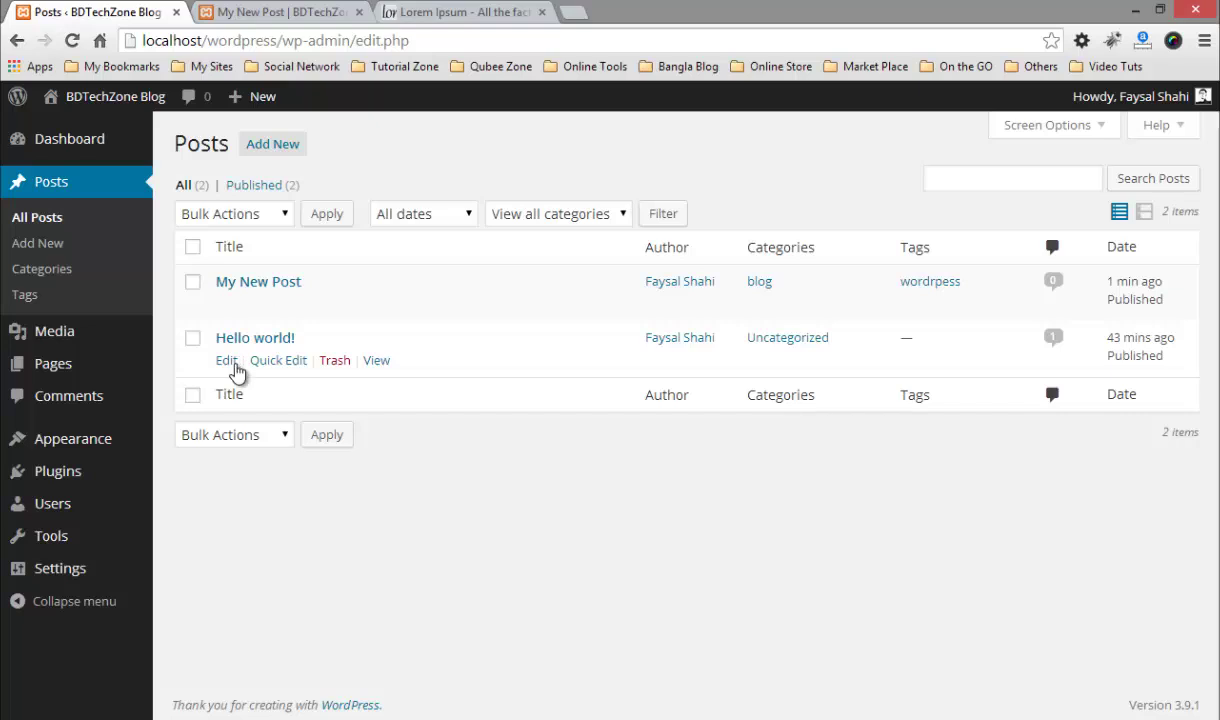
{"action": "left_click", "coordinate": [226, 362]}
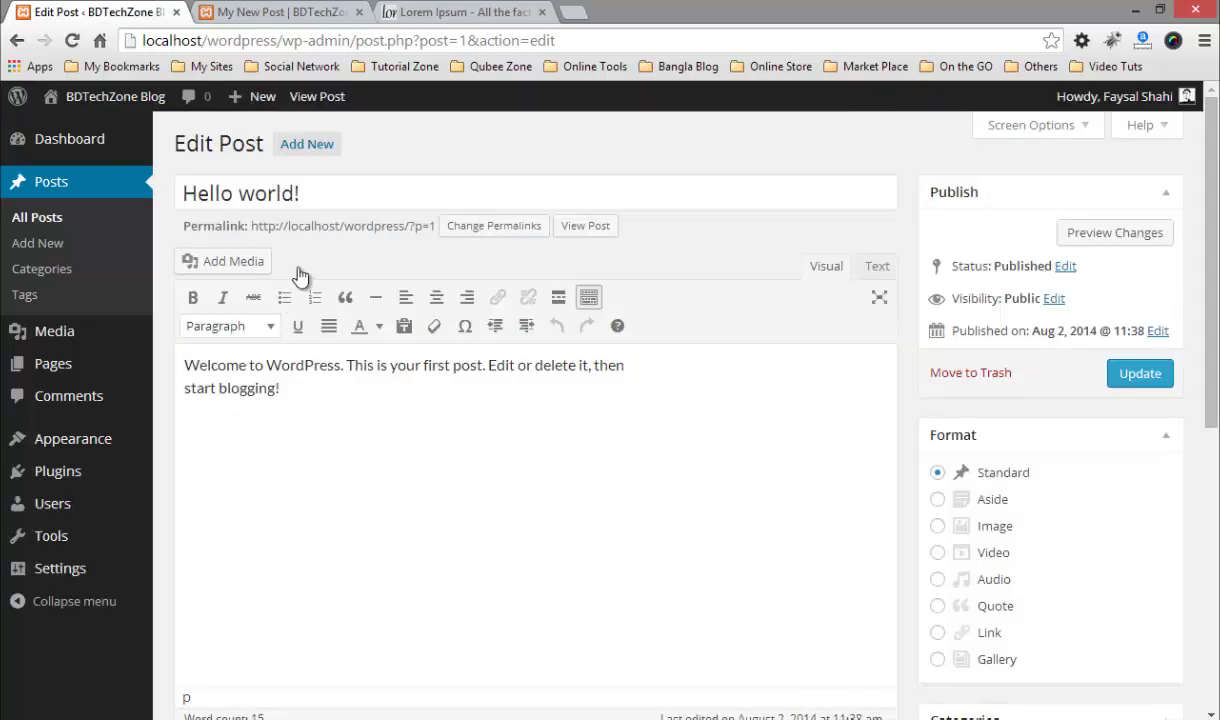
- Change the post's title to "My Old Post" and update the post
{"action": "left_click_drag", "start_coordinate": [300, 193], "coordinate": [165, 225]}
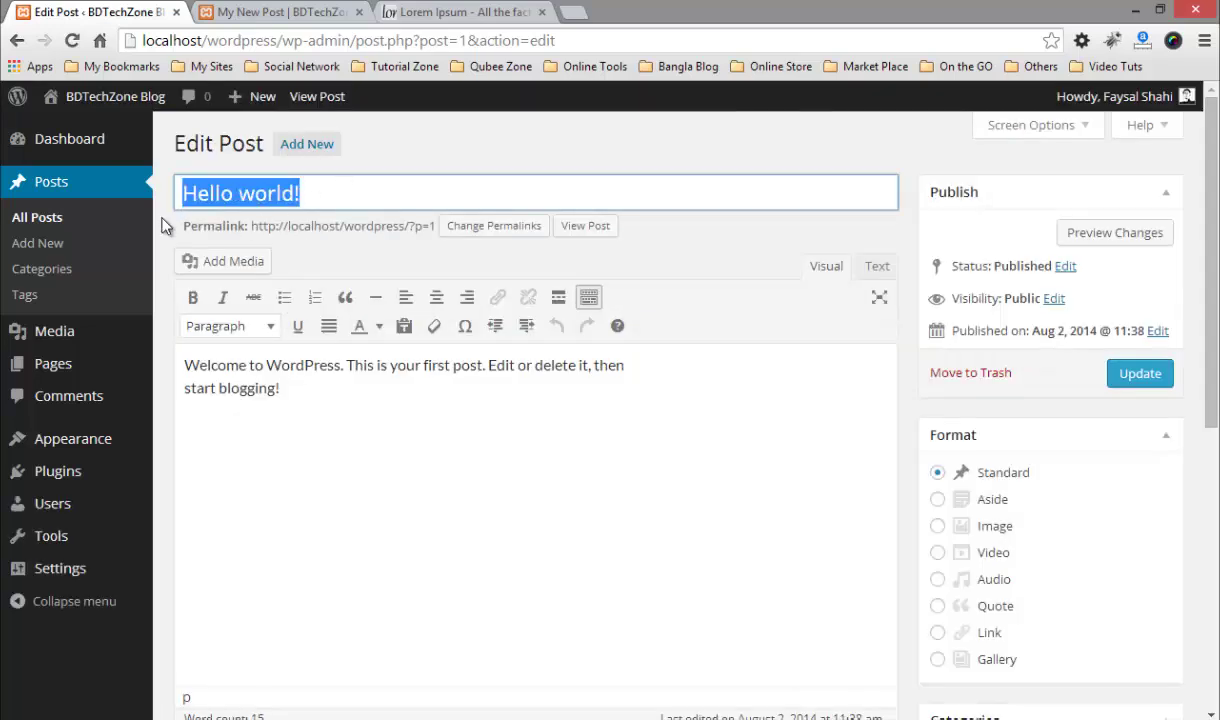
{"action": "key", "text": "BackSpace"}
{"action": "type", "text": "My "}
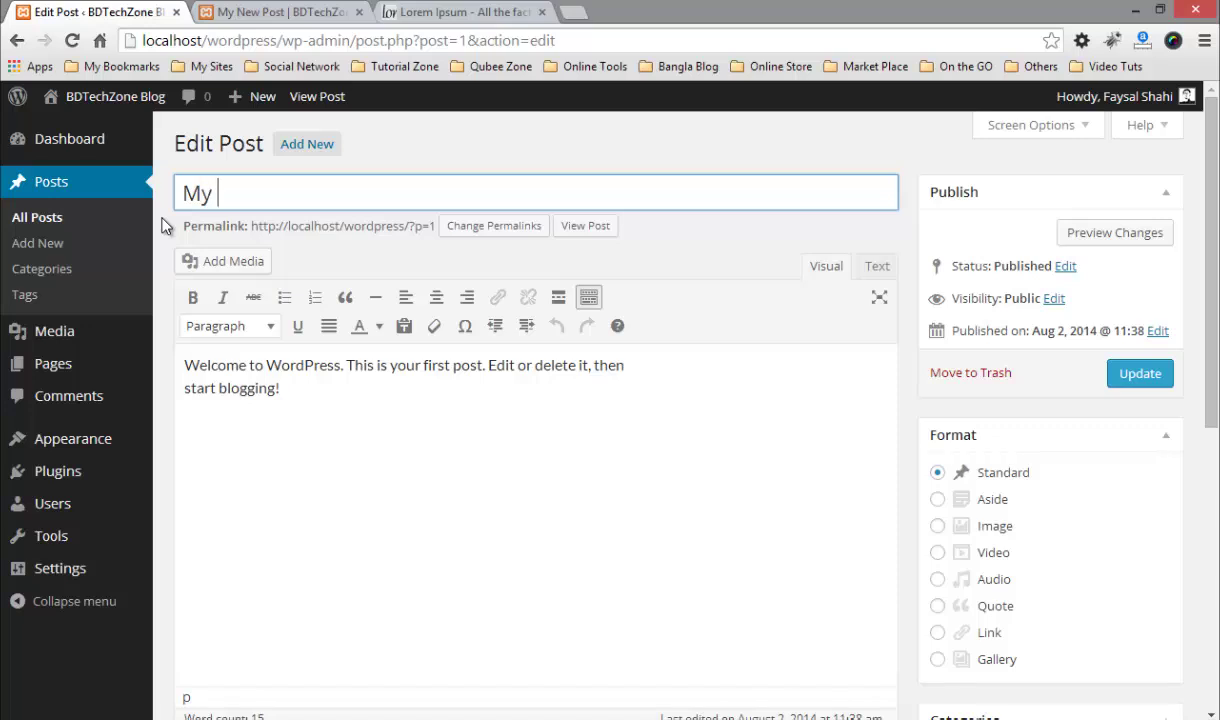
{"action": "type", "text": "Old Pos"}
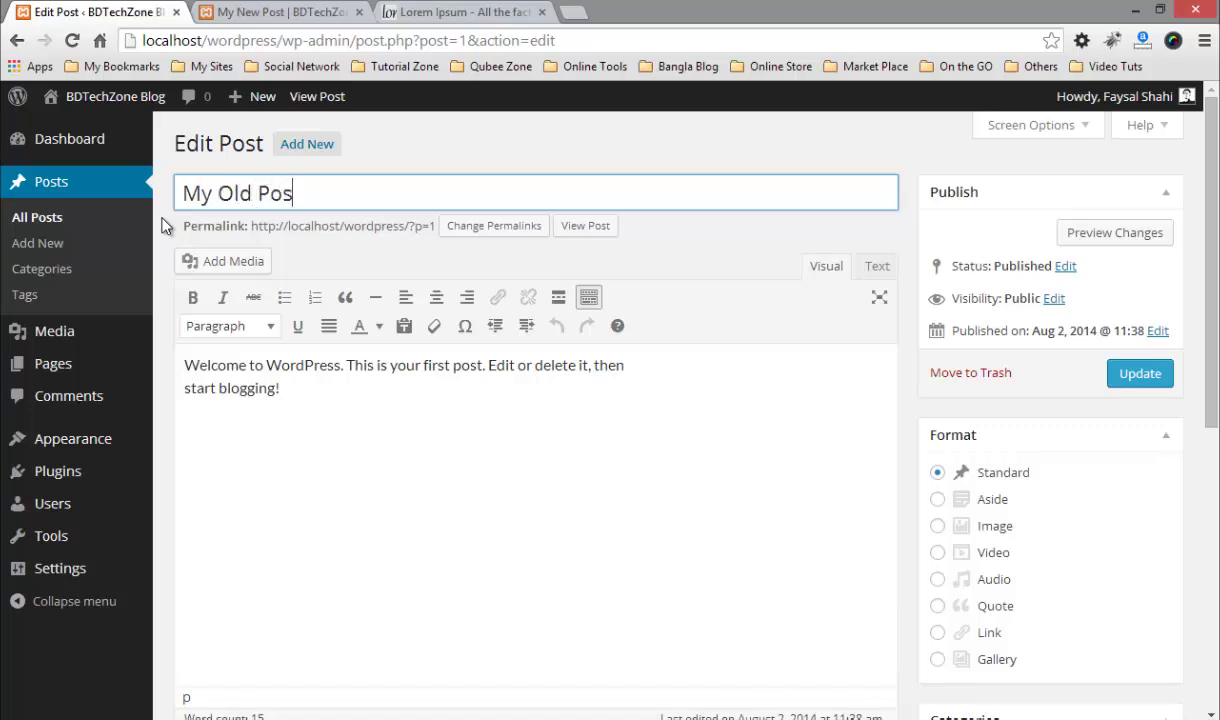
{"action": "type", "text": "t"}
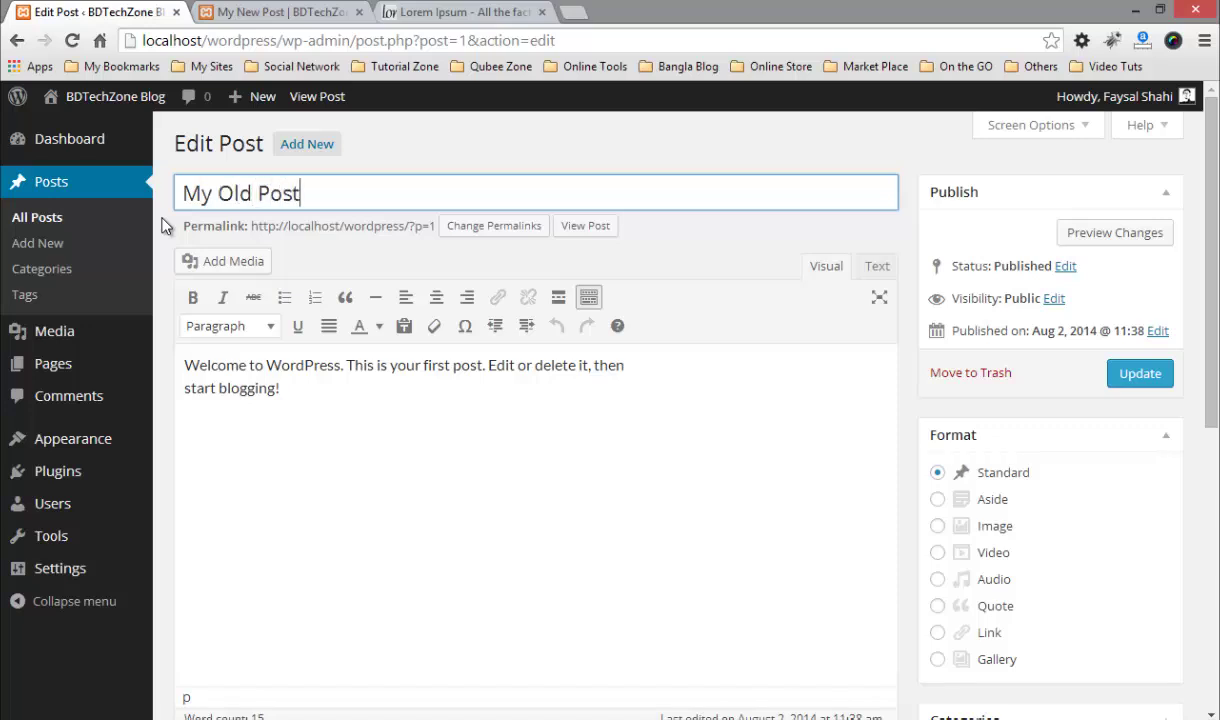
{"action": "left_click", "coordinate": [1150, 376]}
{"action": "scroll", "coordinate": [1063, 399], "scroll_direction": "down", "scroll_amount": 5}
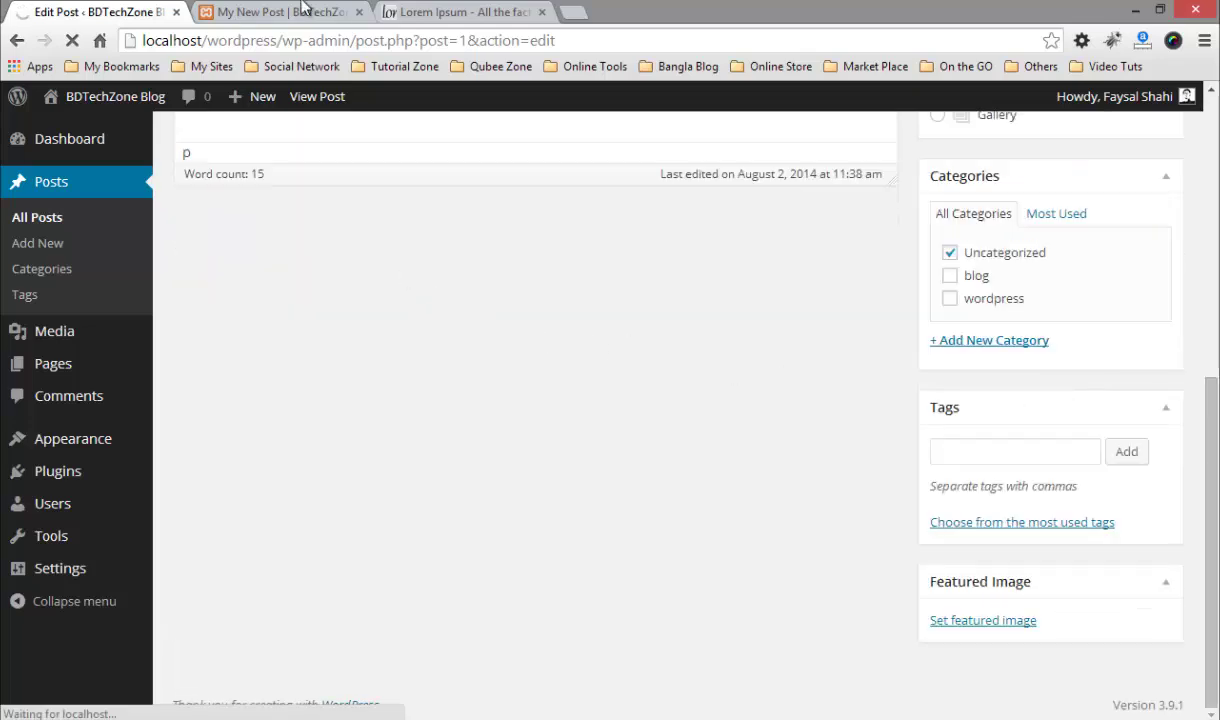
- Open the blog's front page and examine how the renamed post and "My New Post" are listed
{"action": "key", "text": "ctrl+Tab"}
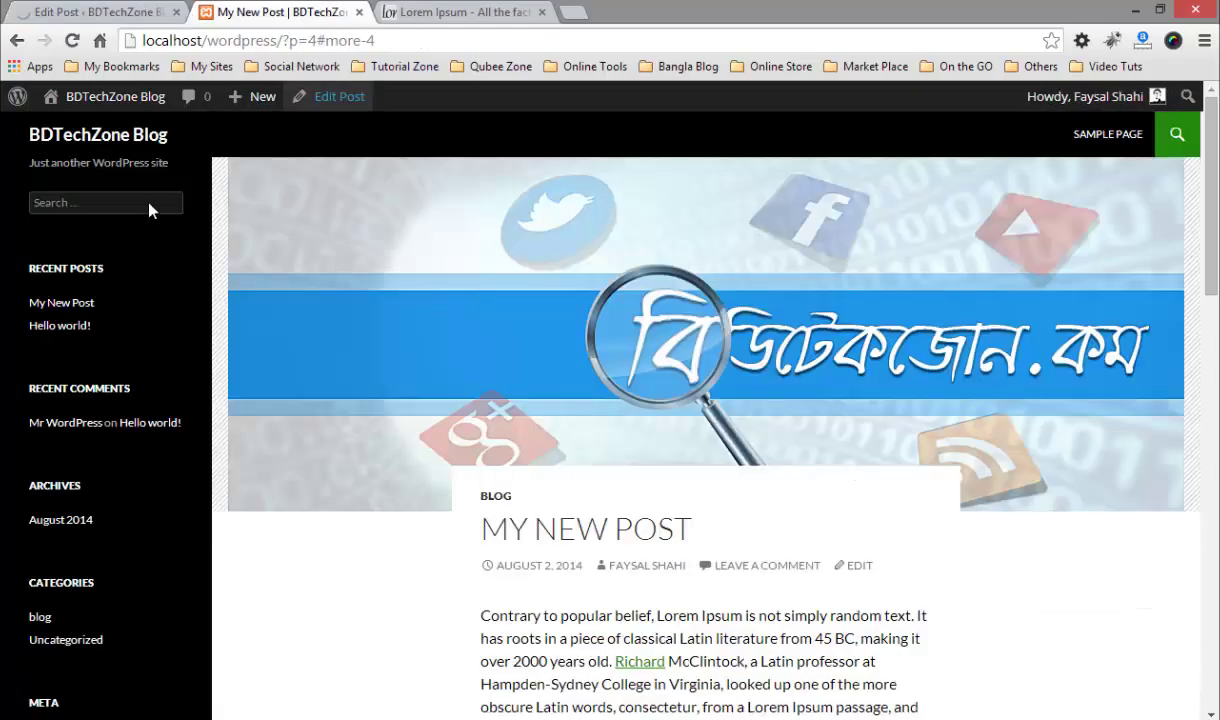
{"action": "left_click", "coordinate": [120, 148]}
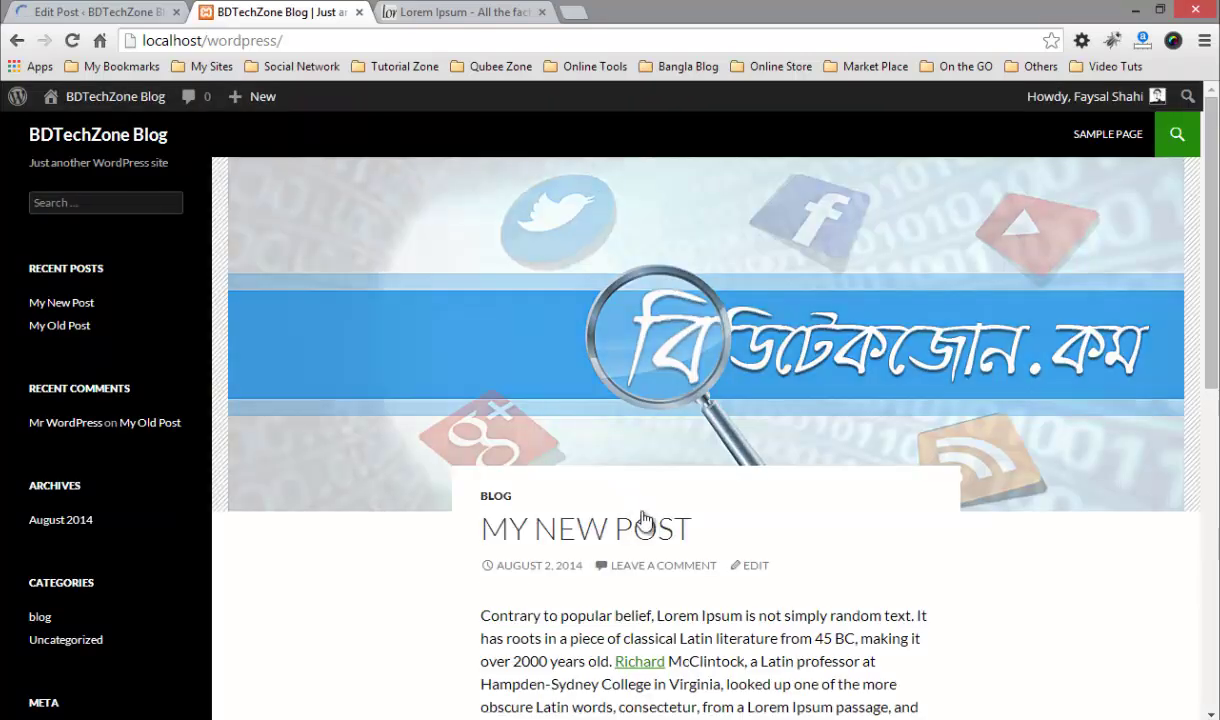
{"action": "scroll", "coordinate": [643, 517], "scroll_direction": "down", "scroll_amount": 10}
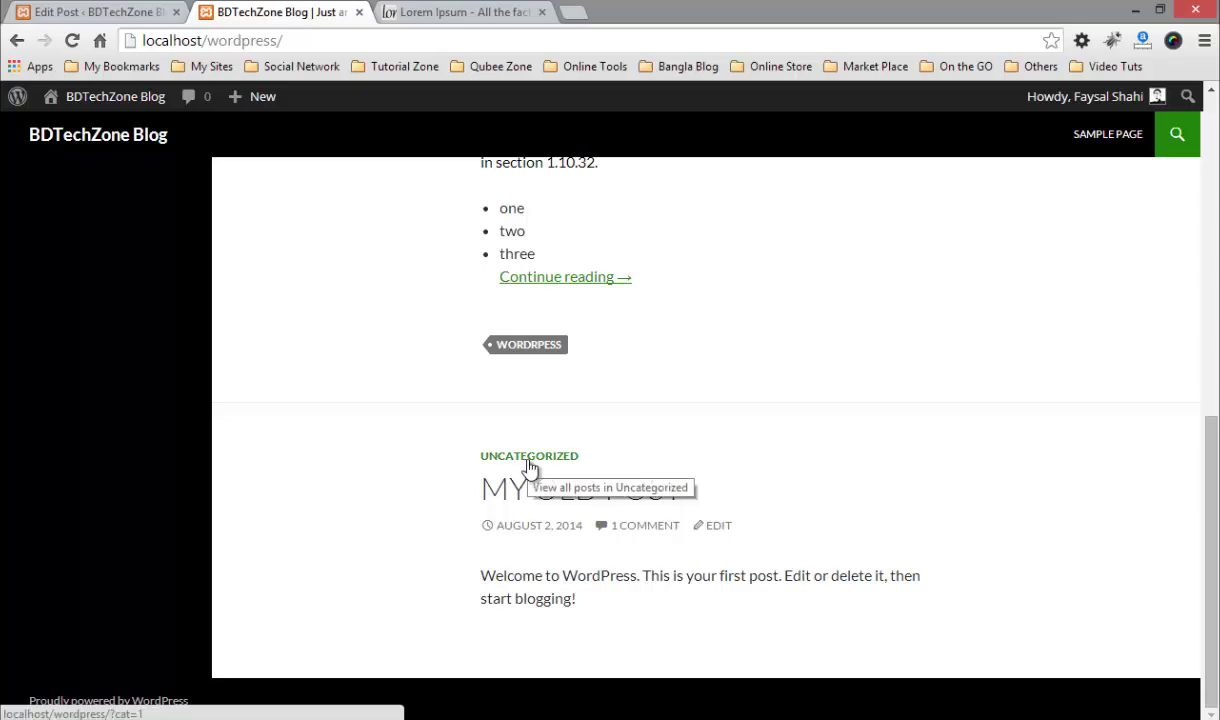
{"action": "scroll", "coordinate": [531, 467], "scroll_direction": "up", "scroll_amount": 10}
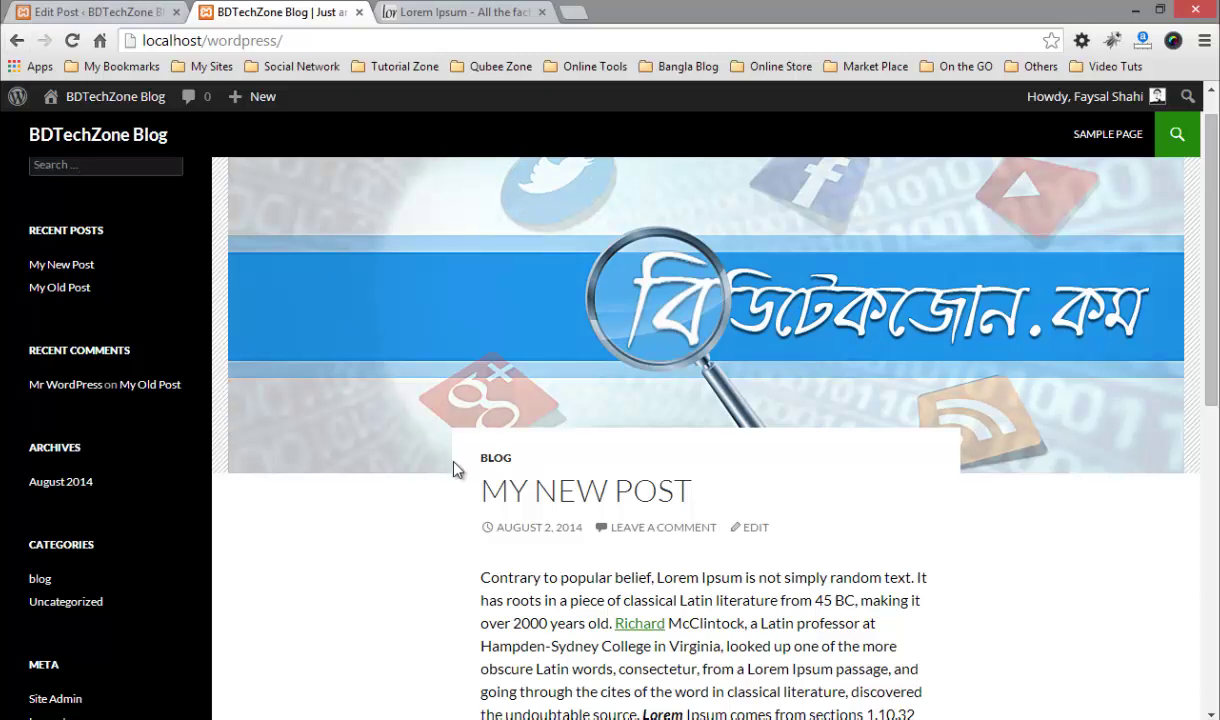
- Return to the edit page of "My Old Post" and show the options of the Media section
{"action": "left_click", "coordinate": [62, 12]}
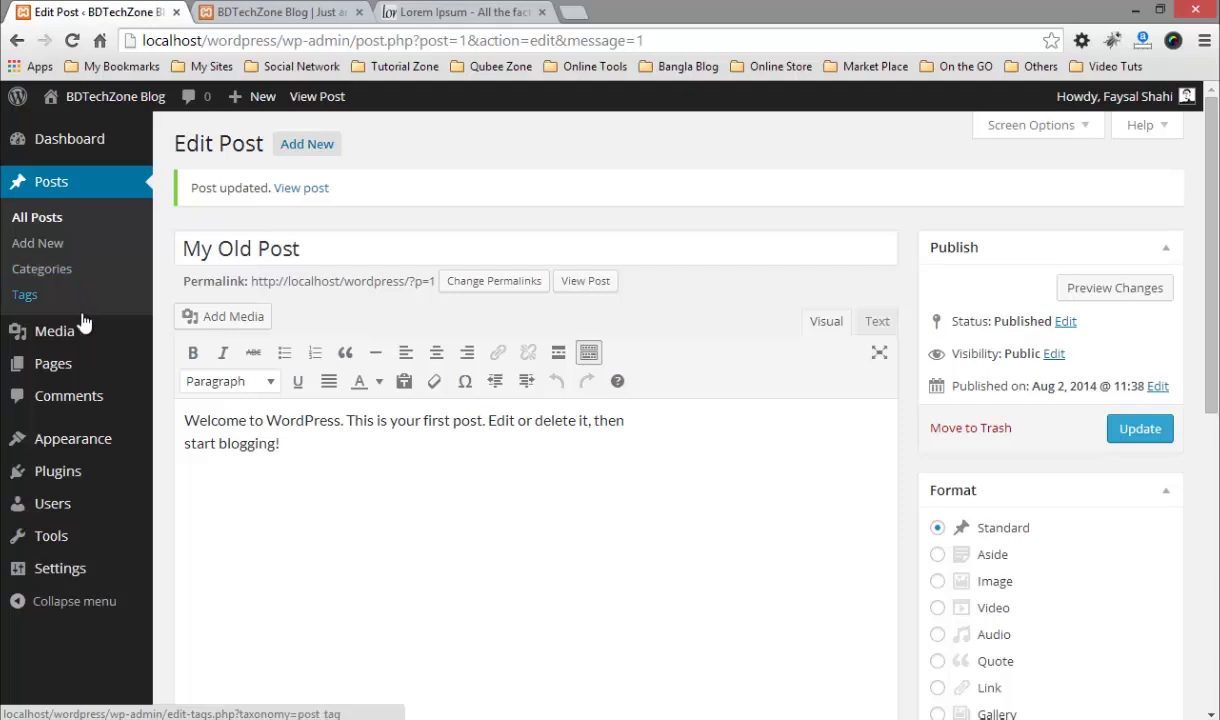
{"action": "mouse_move", "coordinate": [82, 342]}
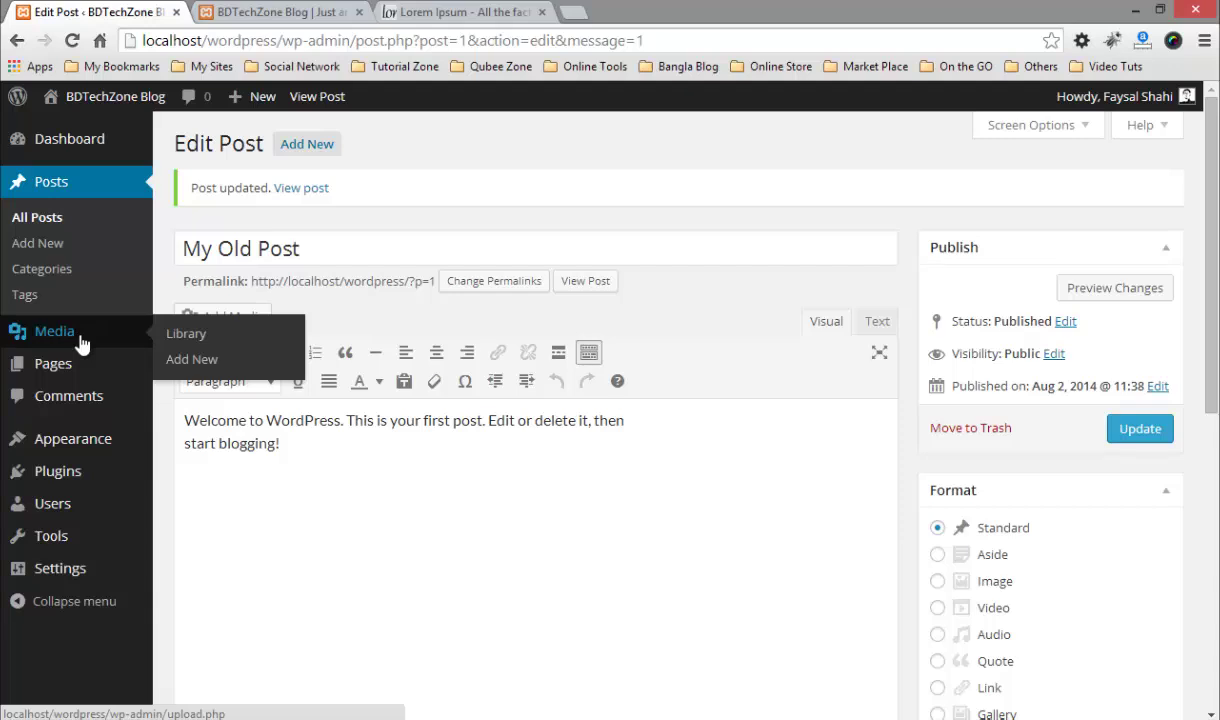